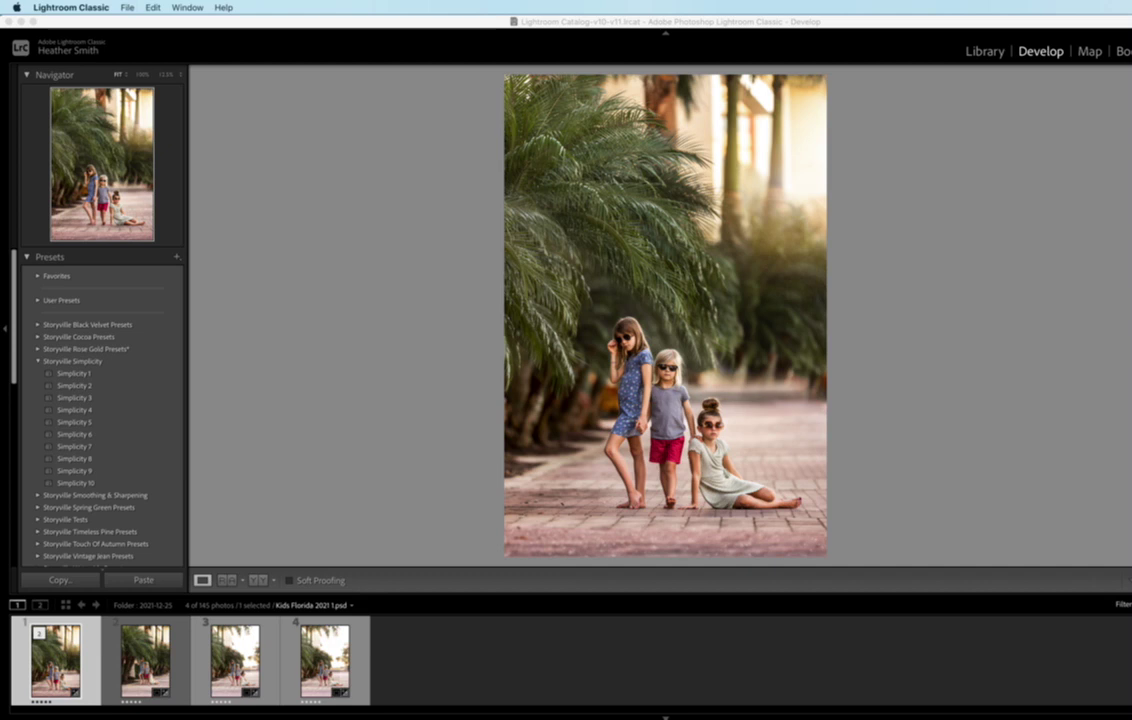
Compare the palm-tree shot with the two open-walkway shots of the three girls in the filmstrip
{"action": "left_click", "coordinate": [232, 655]}
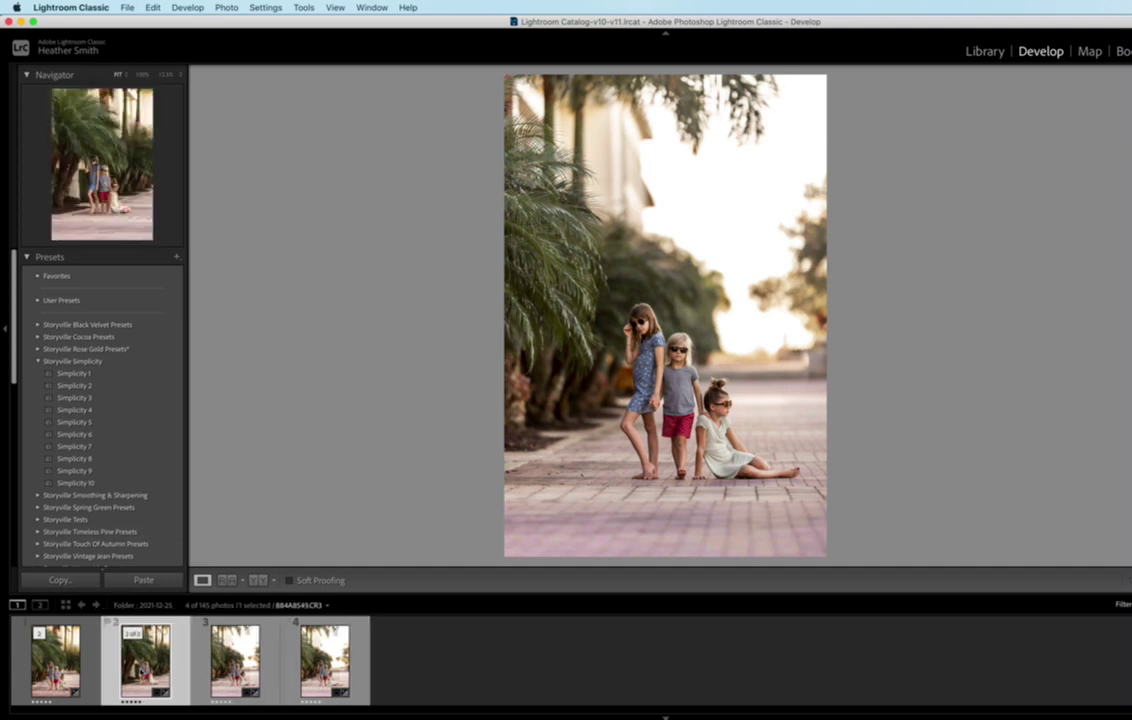
{"action": "left_click", "coordinate": [140, 655]}
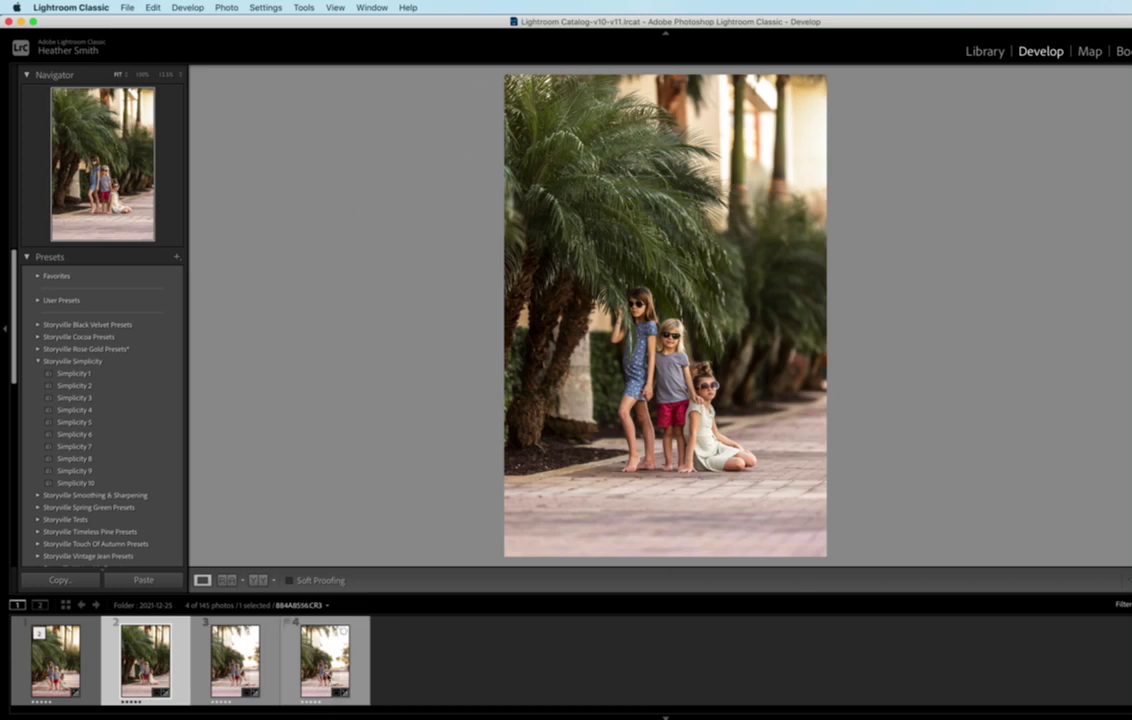
{"action": "left_click", "coordinate": [328, 680]}
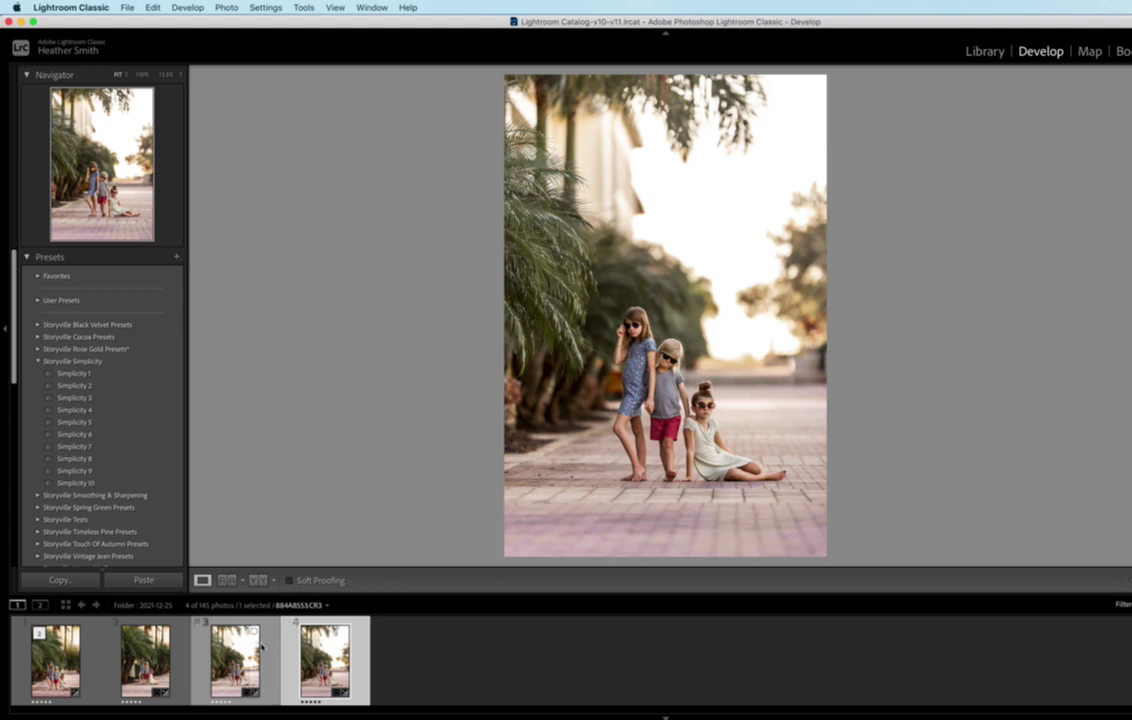
{"action": "key", "text": "Left"}
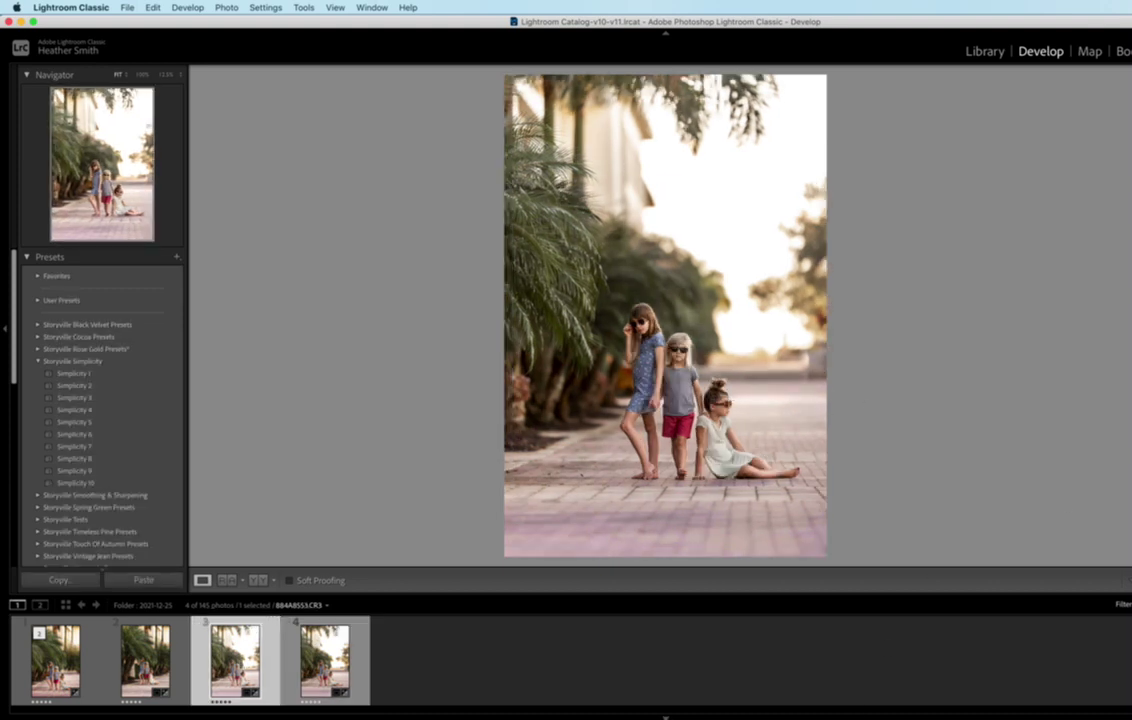
{"action": "key", "text": "Right"}
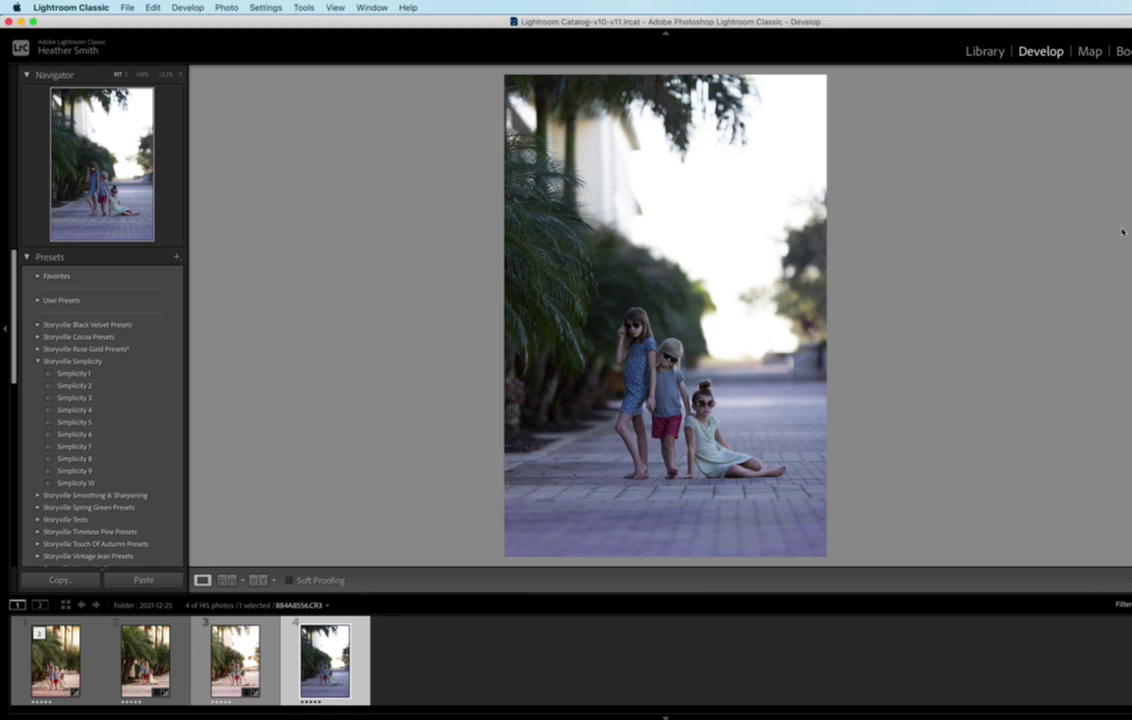
Apply the Simplicity 1 preset to the fourth photo and check its crop framing
{"action": "left_click", "coordinate": [82, 373]}
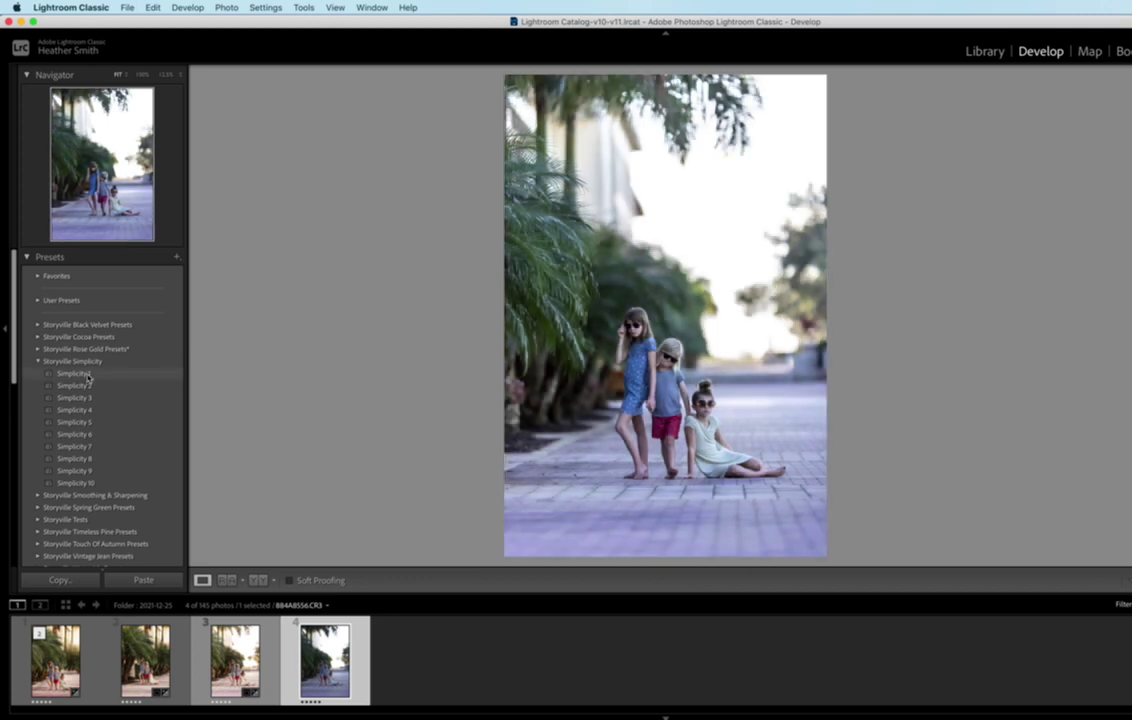
{"action": "left_click", "coordinate": [89, 375]}
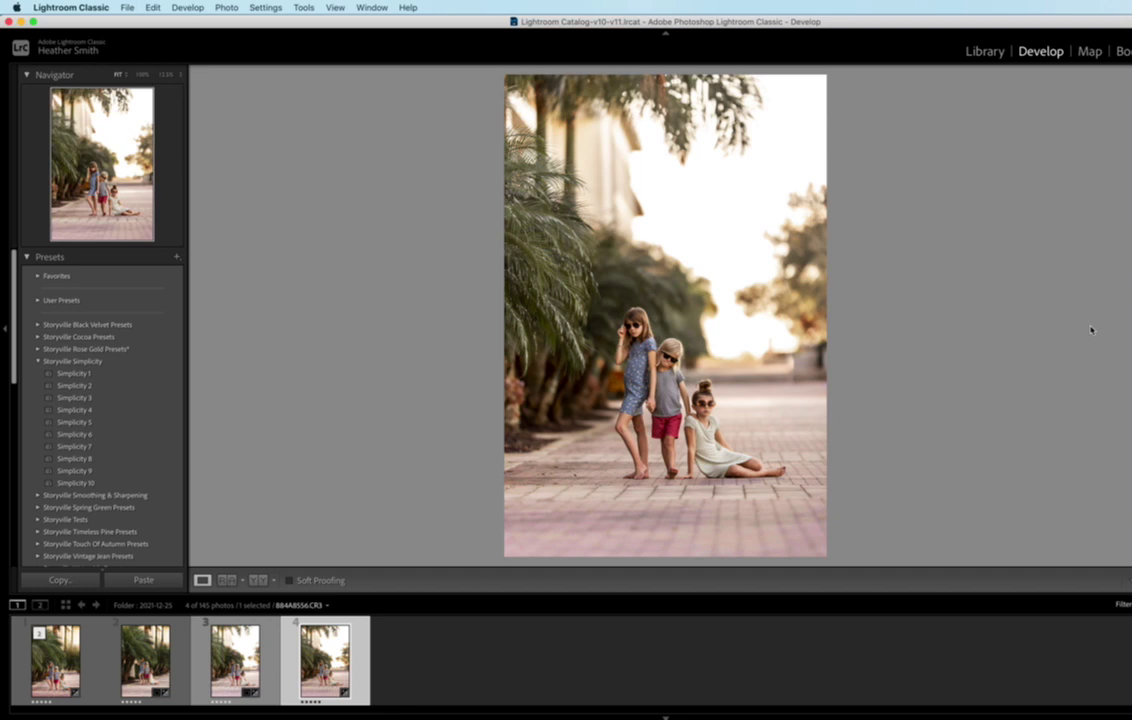
{"action": "key", "text": "r"}
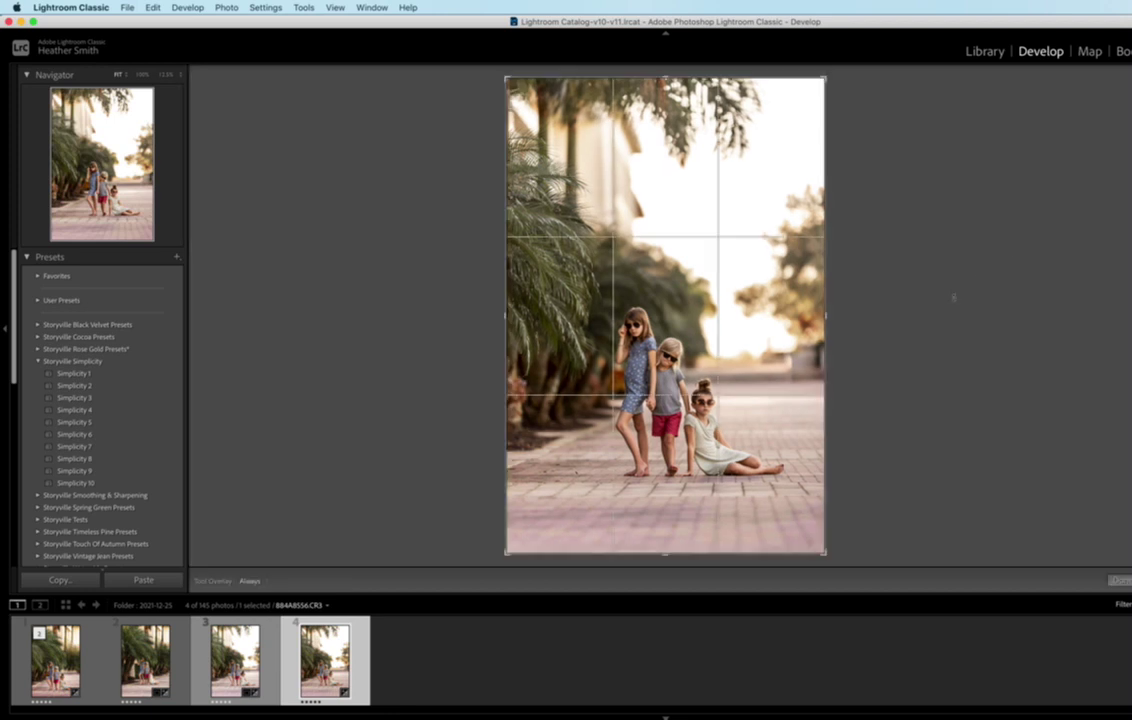
{"action": "key", "text": "r"}
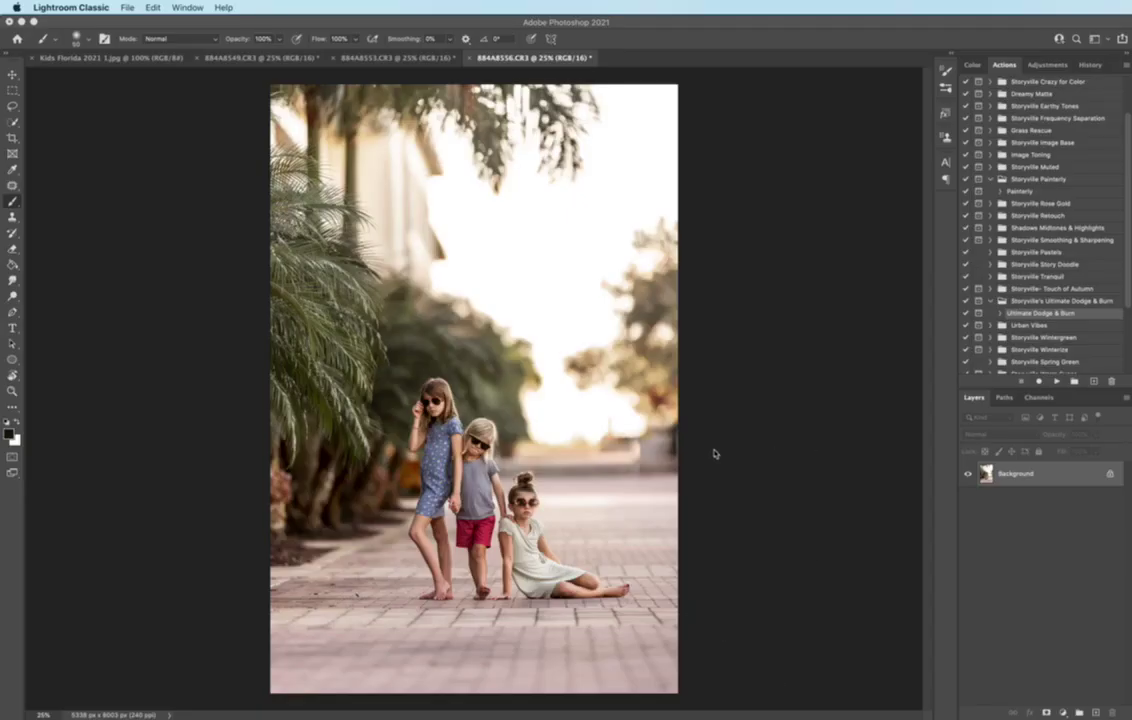
Lasso around the seated girl's head in 884A8556.CR3 with a 12 px feather and copy the selection
{"action": "left_click", "coordinate": [12, 106]}
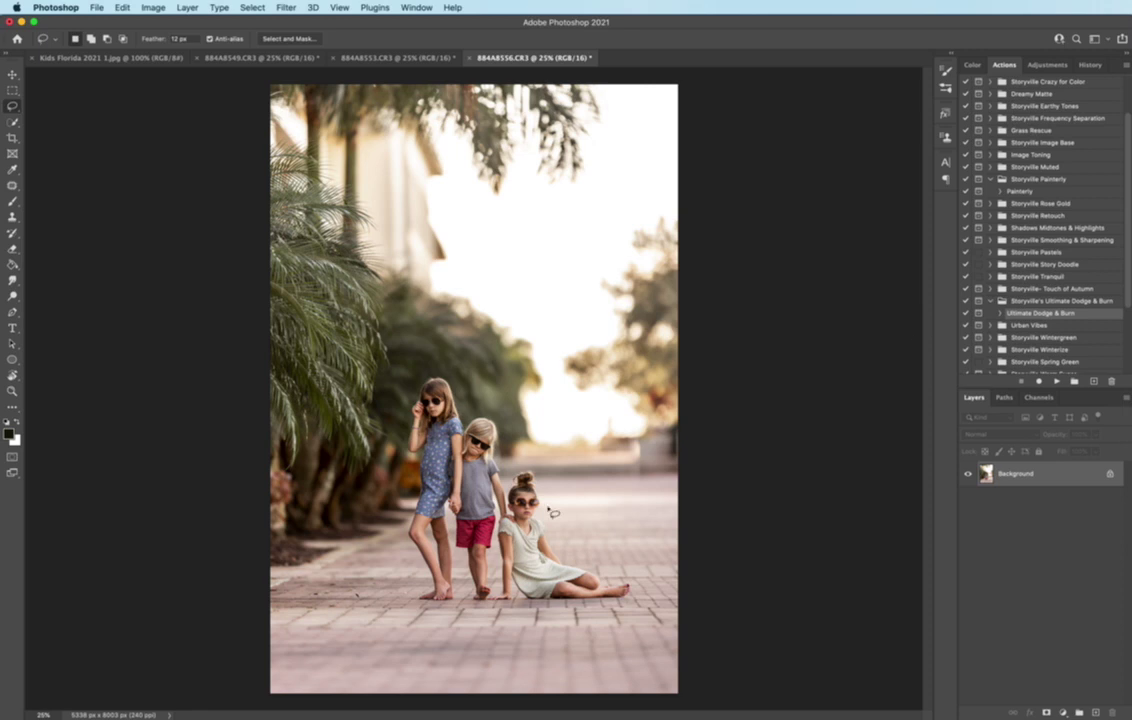
{"action": "mouse_move", "coordinate": [546, 474]}
{"action": "left_mouse_down"}
{"action": "mouse_move", "coordinate": [509, 463]}
{"action": "mouse_move", "coordinate": [498, 504]}
{"action": "mouse_move", "coordinate": [515, 541]}
{"action": "mouse_move", "coordinate": [555, 533]}
{"action": "mouse_move", "coordinate": [552, 490]}
{"action": "left_mouse_up"}
{"action": "key", "text": "super+c"}
Switch to 884A8553.CR3 and paste the copied head as a new layer
{"action": "left_click", "coordinate": [372, 57]}
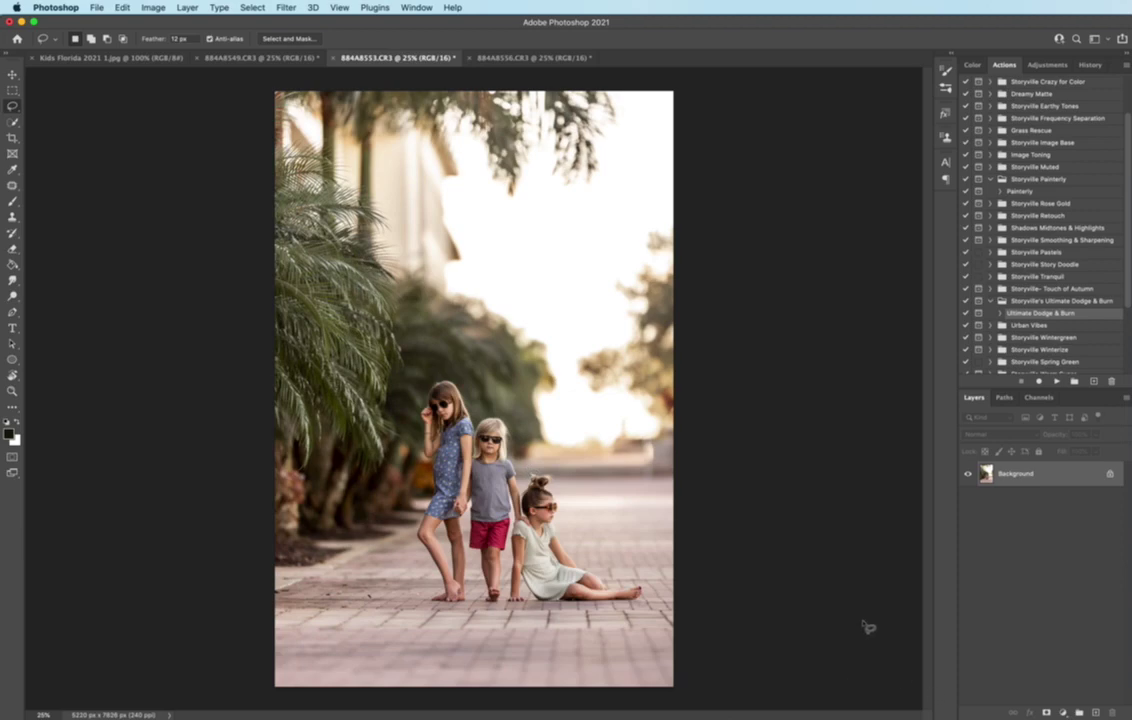
{"action": "key", "text": "super+plus"}
{"action": "key", "text": "super+plus"}
{"action": "key", "text": "super+plus"}
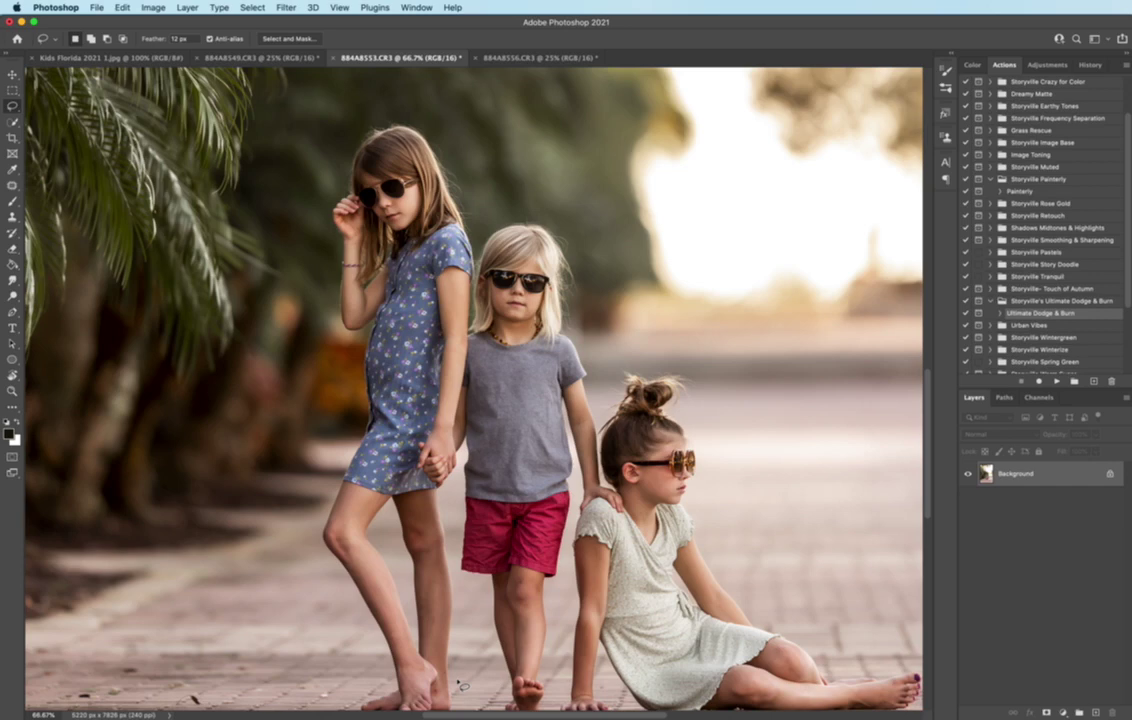
{"action": "key", "text": "super+plus"}
{"action": "scroll", "coordinate": [491, 716], "scroll_direction": "right", "scroll_amount": 5}
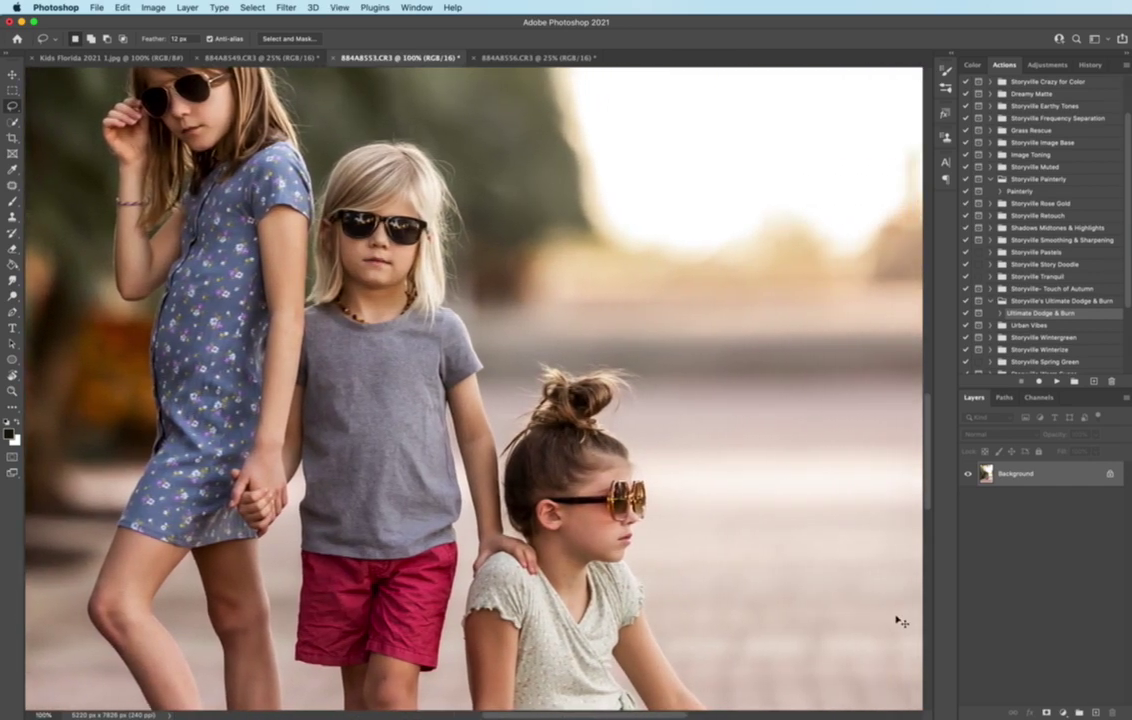
{"action": "key", "text": "super+v"}
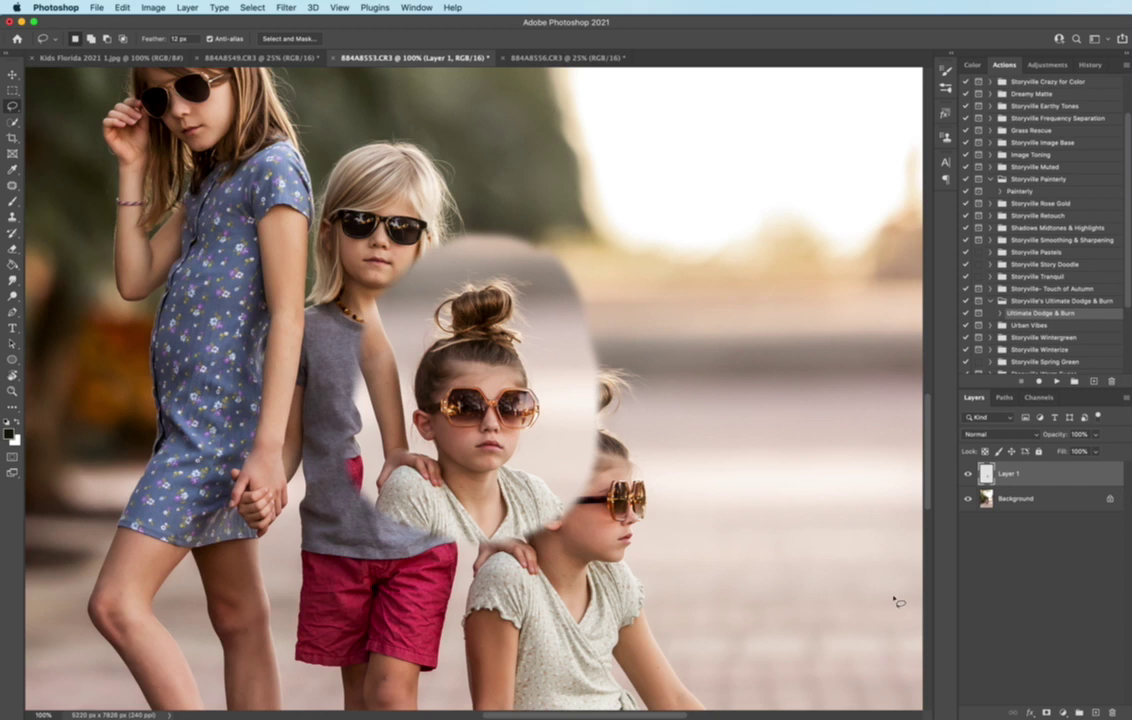
Lower the pasted head layer's opacity to 68% and move it into alignment over the seated girl's head
{"action": "mouse_move", "coordinate": [1066, 436]}
{"action": "left_mouse_down"}
{"action": "mouse_move", "coordinate": [1040, 440]}
{"action": "mouse_move", "coordinate": [1051, 438]}
{"action": "left_mouse_up"}
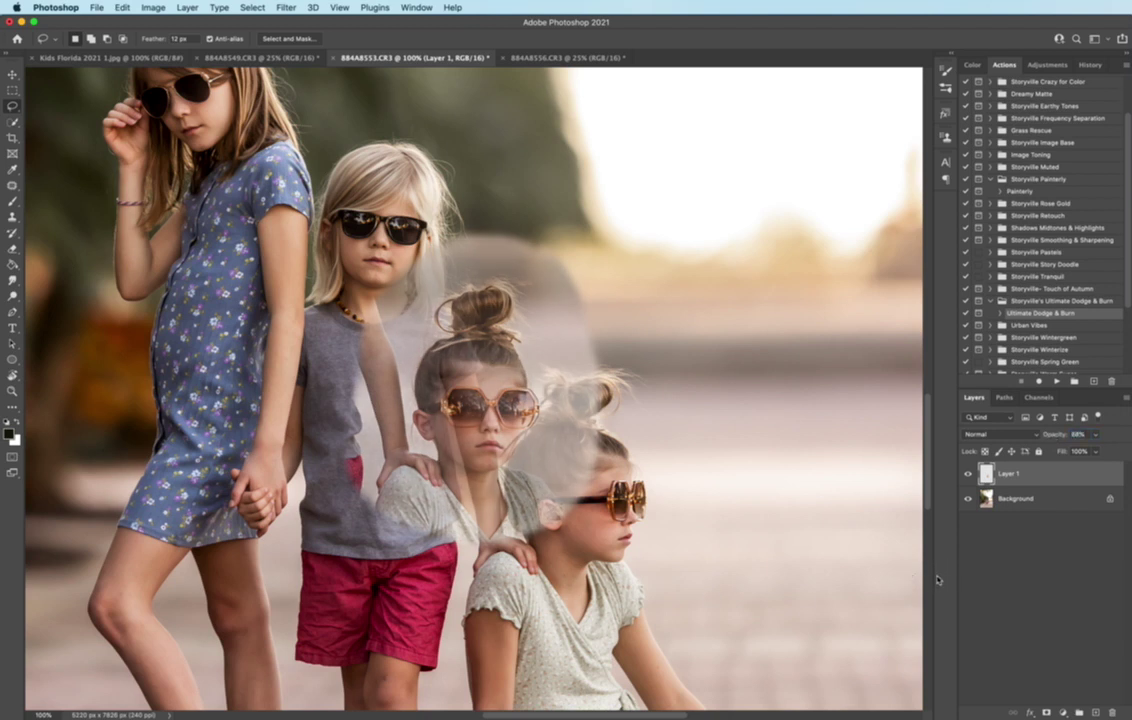
{"action": "key", "text": "super+t"}
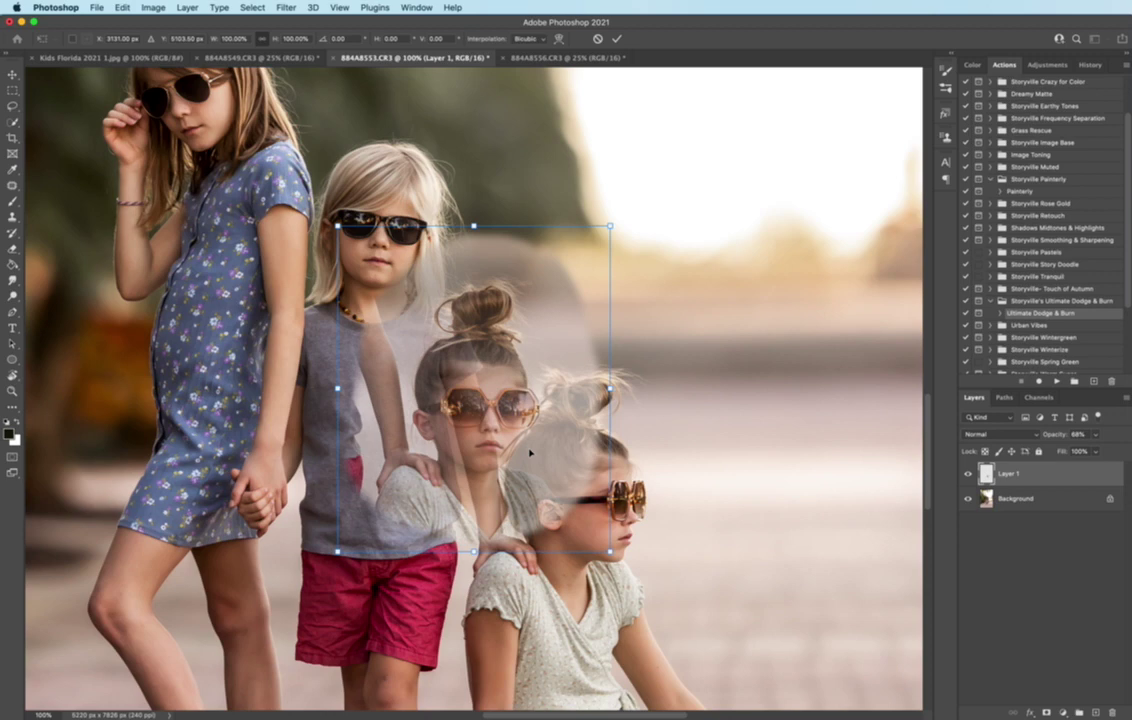
{"action": "left_click_drag", "start_coordinate": [544, 450], "coordinate": [631, 554]}
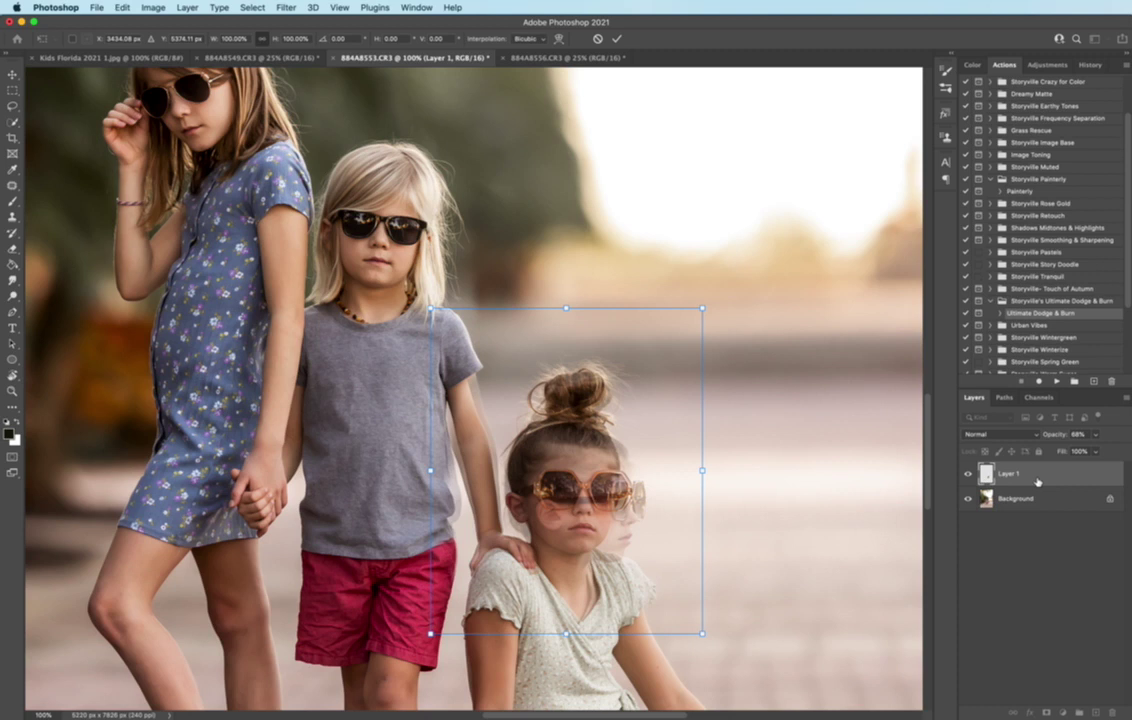
{"action": "key", "text": "Return"}
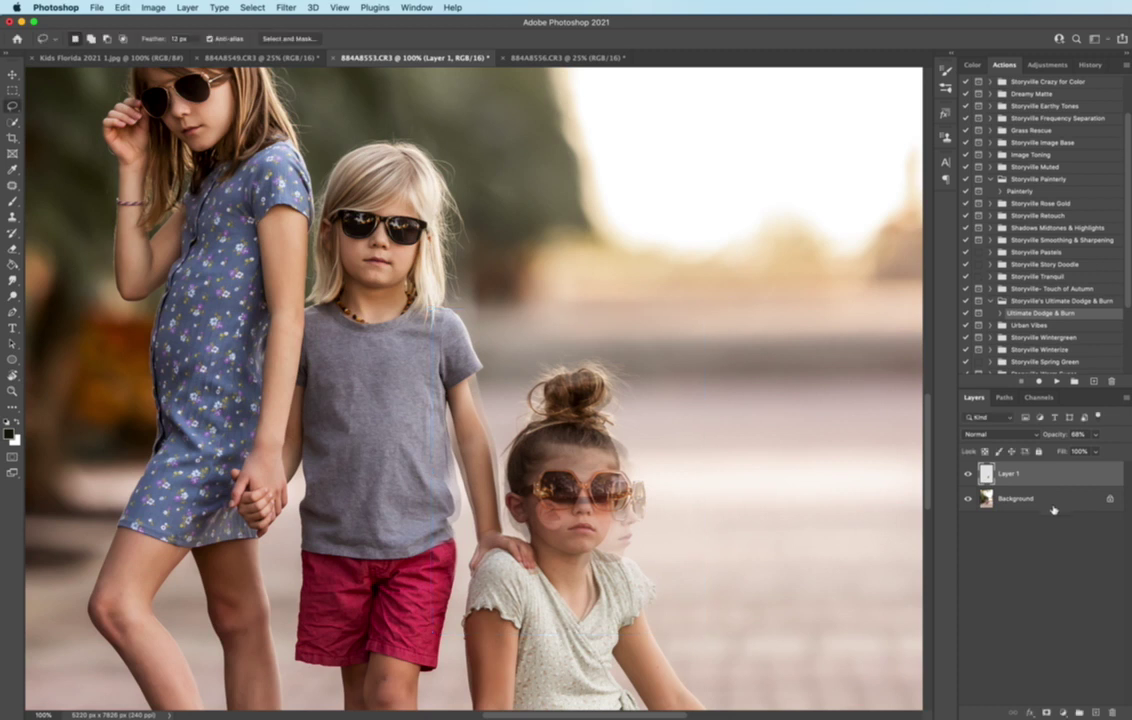
Add a layer mask to the head layer, invert it to black, and set the layer's opacity to 96%
{"action": "left_click", "coordinate": [1046, 712]}
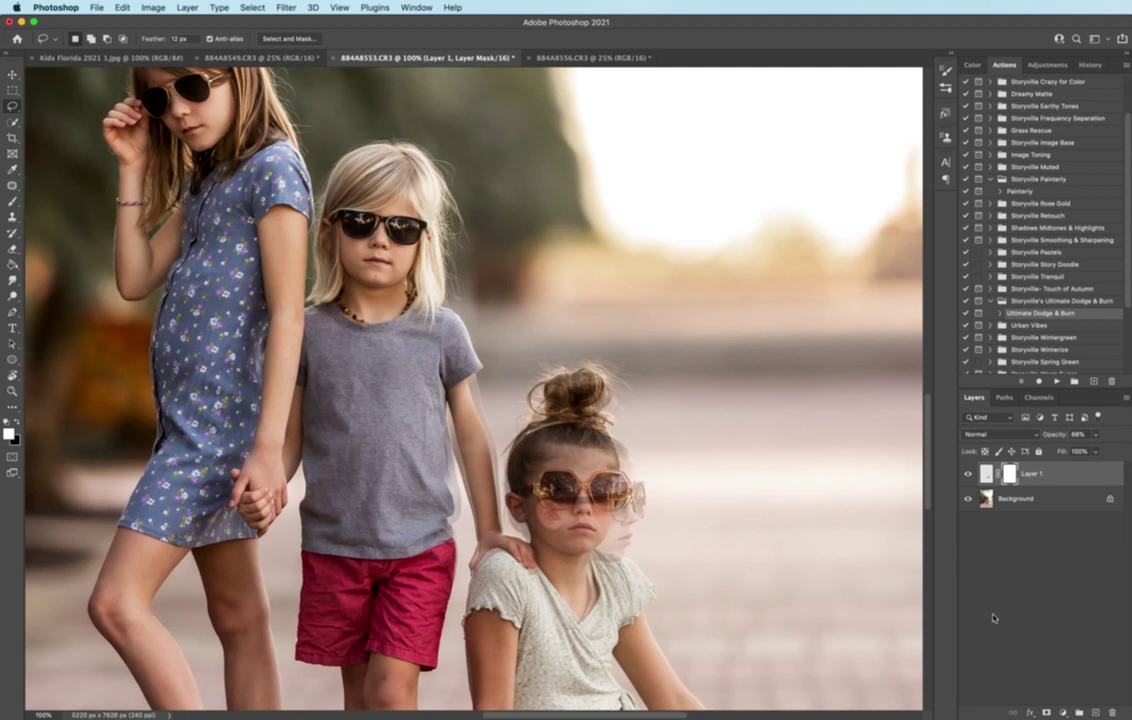
{"action": "key", "text": "super+i"}
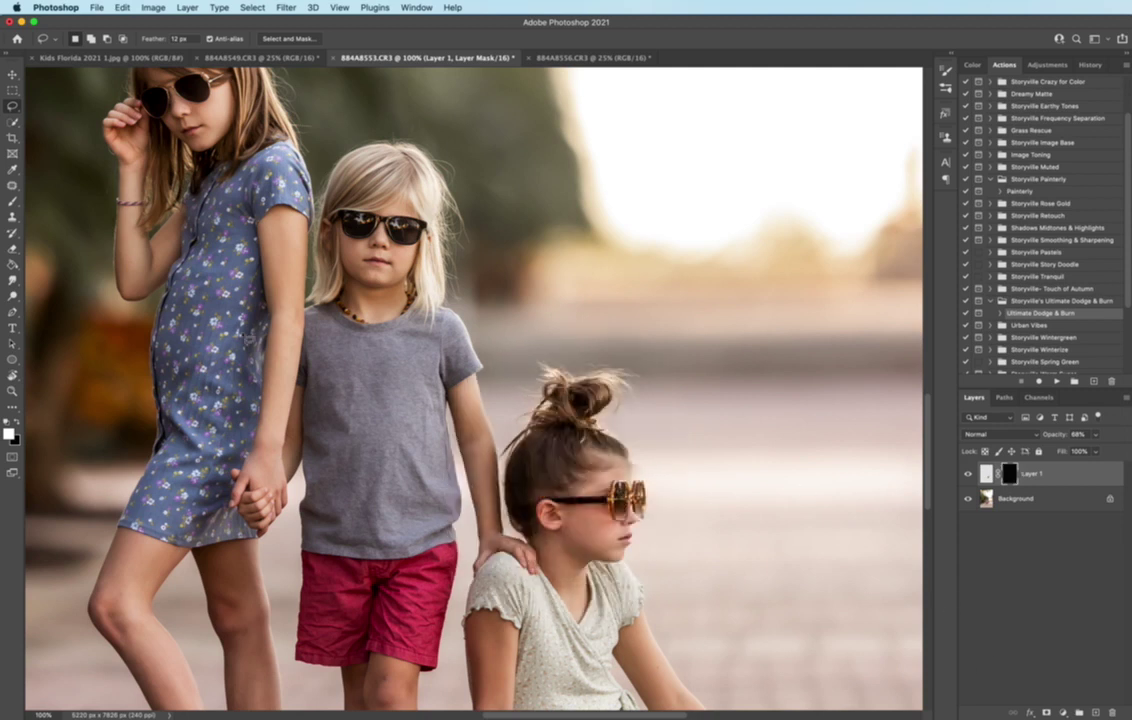
{"action": "key", "text": "b"}
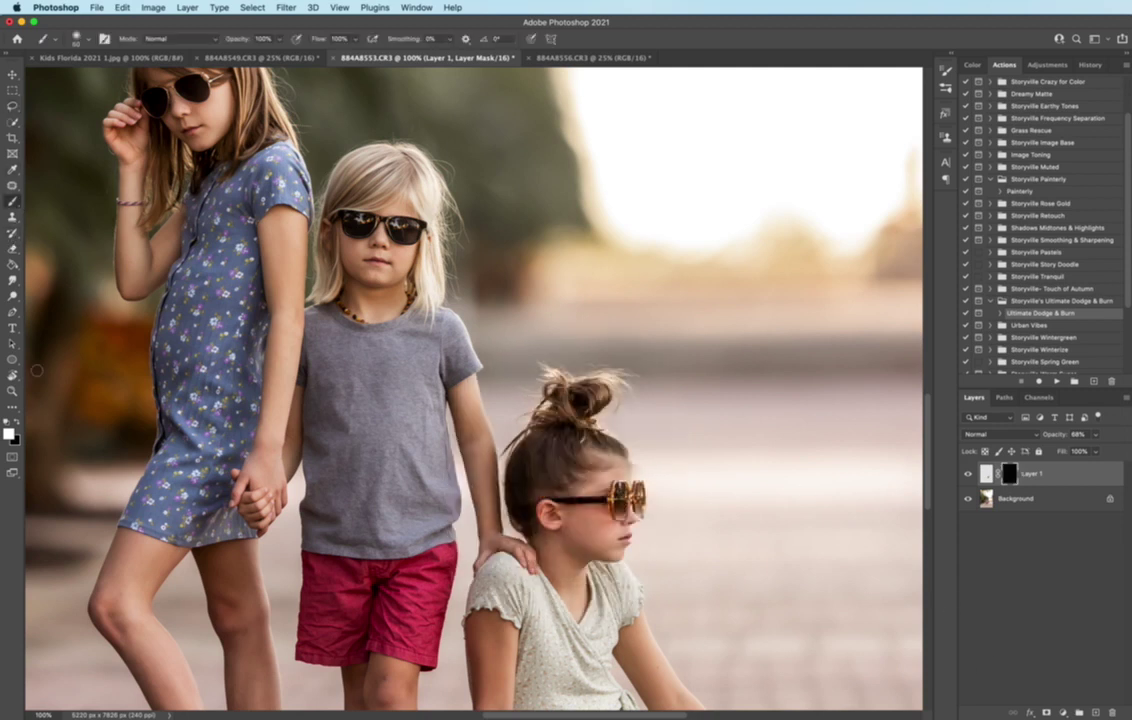
{"action": "left_click", "coordinate": [19, 424]}
{"action": "left_click", "coordinate": [17, 427]}
{"action": "left_click_drag", "start_coordinate": [1050, 436], "coordinate": [1079, 436]}
{"action": "type", "text": "96"}
{"action": "key", "text": "Return"}
Paint white on the layer mask with a resized brush to reveal the seated girl's new face and sunglasses
{"action": "key", "text": "super+plus"}
{"action": "key", "text": "super+minus"}
{"action": "left_click_drag", "start_coordinate": [929, 472], "coordinate": [929, 476]}
{"action": "key", "text": "bracketright"}
{"action": "key", "text": "bracketright"}
{"action": "key", "text": "bracketright"}
{"action": "key", "text": "bracketright"}
{"action": "key", "text": "bracketright"}
{"action": "key", "text": "bracketright"}
{"action": "key", "text": "bracketright"}
{"action": "key", "text": "bracketright"}
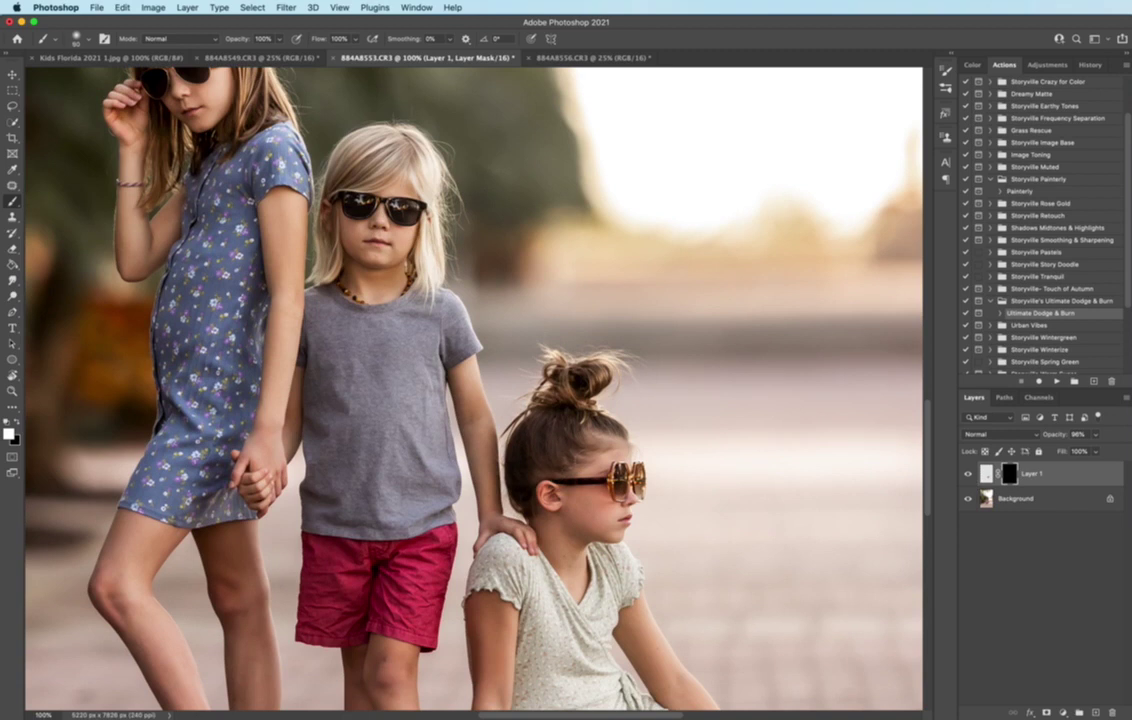
{"action": "left_click", "coordinate": [588, 453]}
{"action": "mouse_move", "coordinate": [588, 453]}
{"action": "left_mouse_down"}
{"action": "mouse_move", "coordinate": [620, 478]}
{"action": "mouse_move", "coordinate": [618, 531]}
{"action": "mouse_move", "coordinate": [542, 518]}
{"action": "mouse_move", "coordinate": [536, 494]}
{"action": "mouse_move", "coordinate": [516, 496]}
{"action": "mouse_move", "coordinate": [543, 476]}
{"action": "mouse_move", "coordinate": [516, 453]}
{"action": "left_mouse_up"}
{"action": "key", "text": "bracketleft"}
{"action": "key", "text": "bracketleft"}
{"action": "key", "text": "bracketleft"}
{"action": "key", "text": "bracketleft"}
{"action": "key", "text": "bracketleft"}
{"action": "key", "text": "bracketright"}
{"action": "mouse_move", "coordinate": [465, 390]}
{"action": "left_mouse_down"}
{"action": "mouse_move", "coordinate": [515, 360]}
{"action": "mouse_move", "coordinate": [550, 385]}
{"action": "left_mouse_up"}
{"action": "left_click_drag", "start_coordinate": [637, 478], "coordinate": [645, 484]}
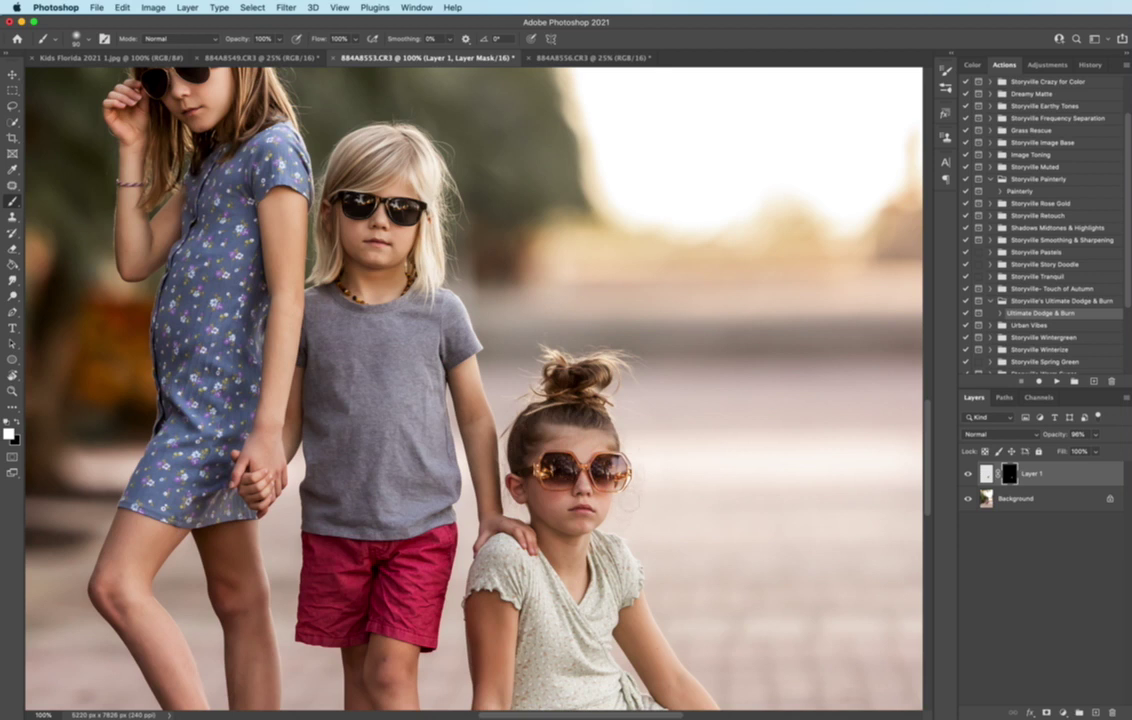
Paint the mask to reveal the replacement hair bun and clean up stray hair around it
{"action": "mouse_move", "coordinate": [625, 385]}
{"action": "left_mouse_down"}
{"action": "mouse_move", "coordinate": [598, 360]}
{"action": "mouse_move", "coordinate": [567, 354]}
{"action": "mouse_move", "coordinate": [548, 362]}
{"action": "mouse_move", "coordinate": [528, 416]}
{"action": "left_mouse_up"}
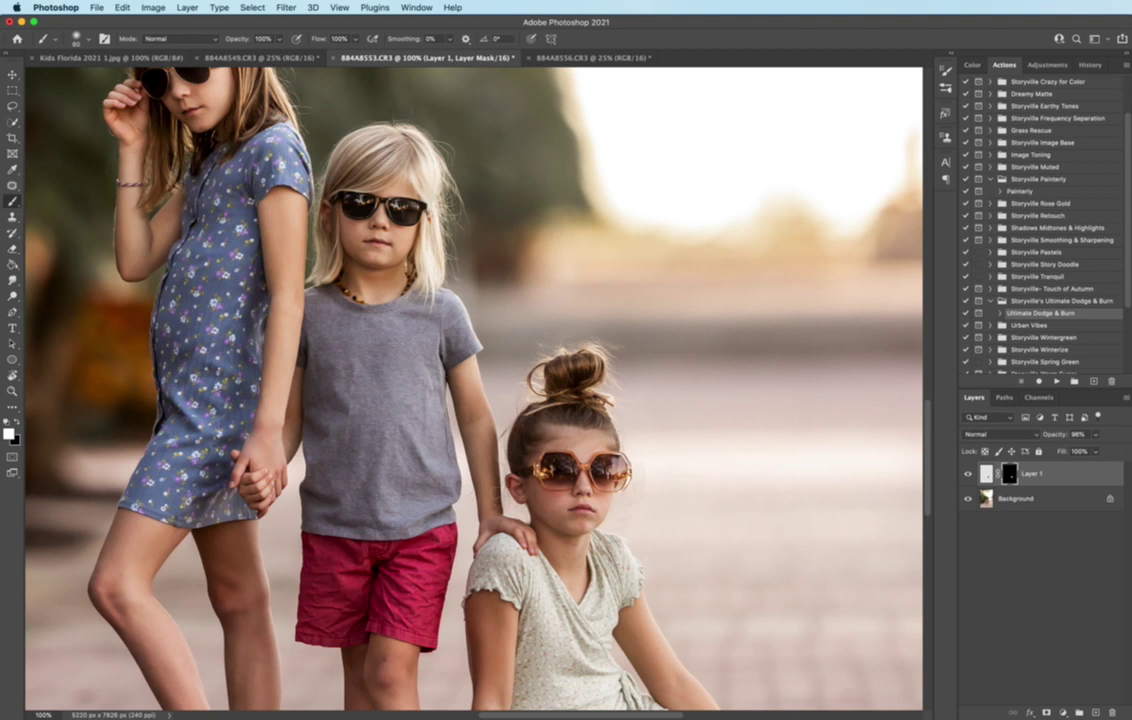
{"action": "left_click", "coordinate": [17, 422]}
{"action": "key", "text": "x"}
{"action": "key", "text": "x"}
{"action": "key", "text": "x"}
{"action": "key", "text": "x"}
Set the head layer's opacity to 100% and refine the mask edges around the head with white and black
{"action": "left_click_drag", "start_coordinate": [1055, 436], "coordinate": [1077, 445]}
{"action": "key", "text": "x"}
{"action": "key", "text": "x"}
{"action": "key", "text": "x"}
{"action": "key", "text": "x"}
{"action": "key", "text": "x"}
{"action": "left_click", "coordinate": [969, 475]}
{"action": "left_click", "coordinate": [969, 475]}
{"action": "key", "text": "x"}
{"action": "key", "text": "x"}
{"action": "key", "text": "x"}
{"action": "key", "text": "x"}
Compare the whole image with the head layer hidden and shown to check the swap
{"action": "key", "text": "super+minus"}
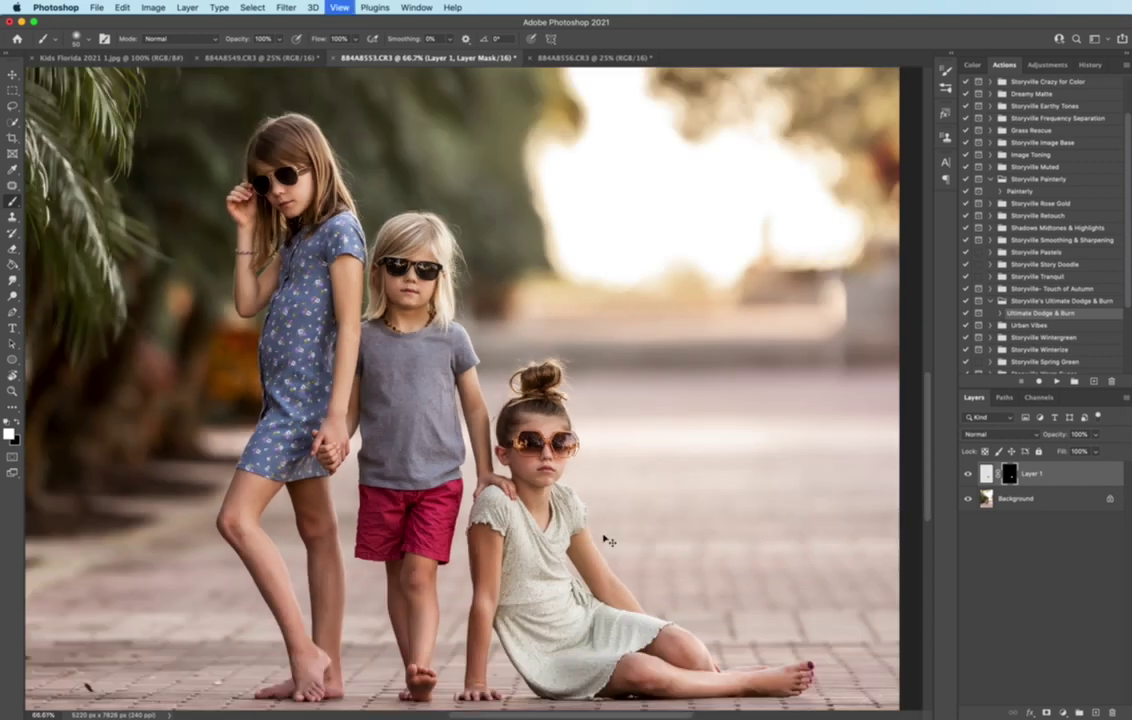
{"action": "key", "text": "super+minus"}
{"action": "key", "text": "super+minus"}
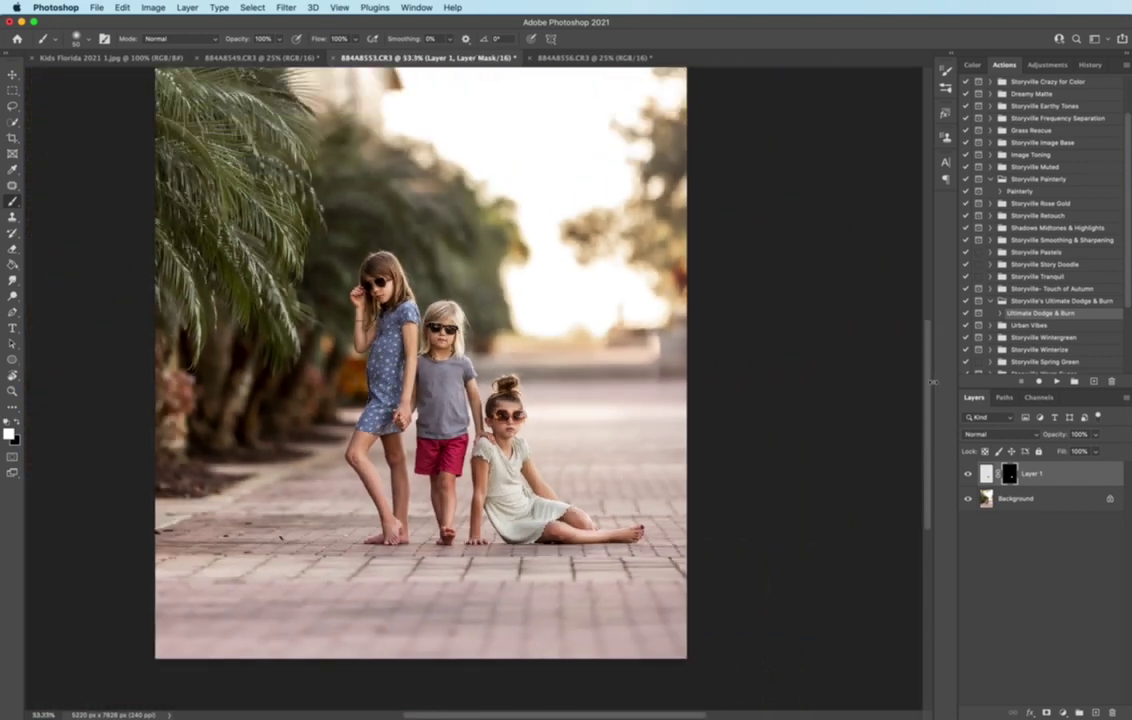
{"action": "left_click_drag", "start_coordinate": [929, 389], "coordinate": [930, 371]}
{"action": "key", "text": "super+minus"}
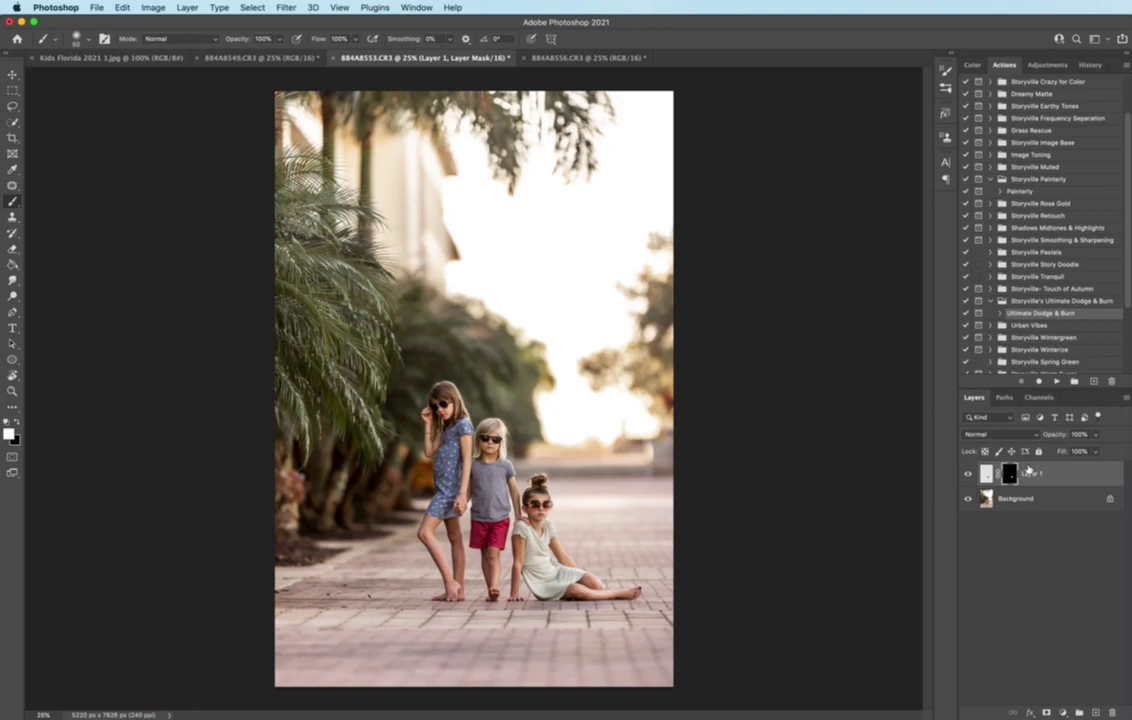
{"action": "left_click", "coordinate": [966, 474]}
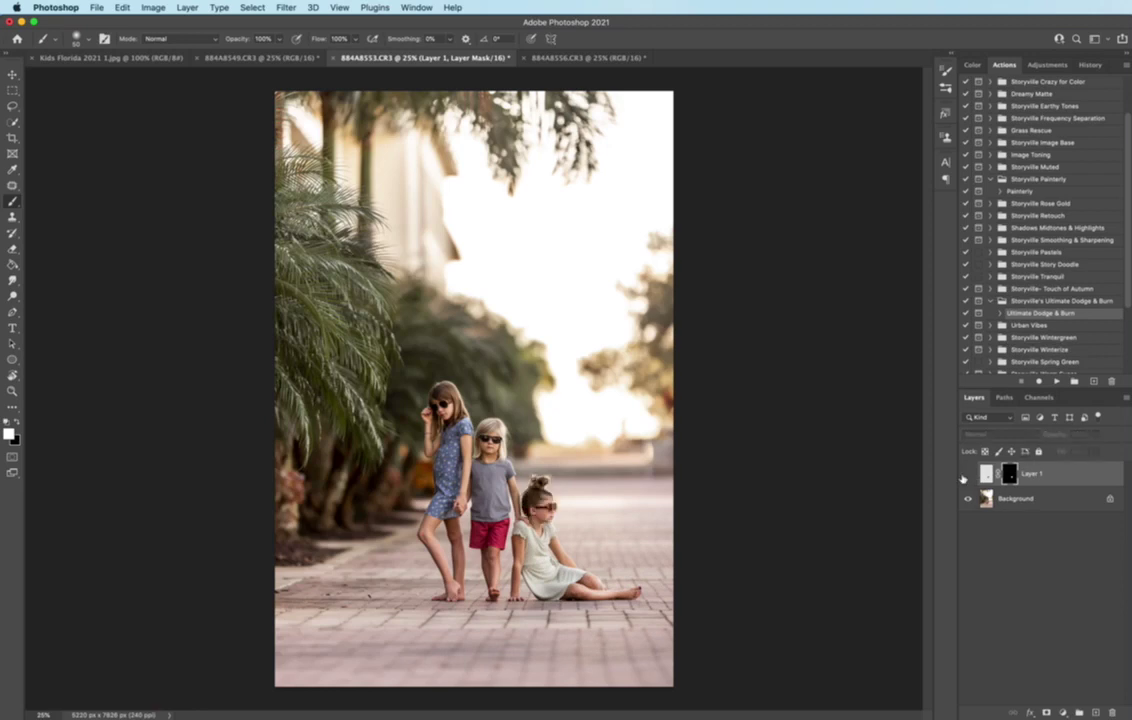
{"action": "left_click", "coordinate": [965, 475]}
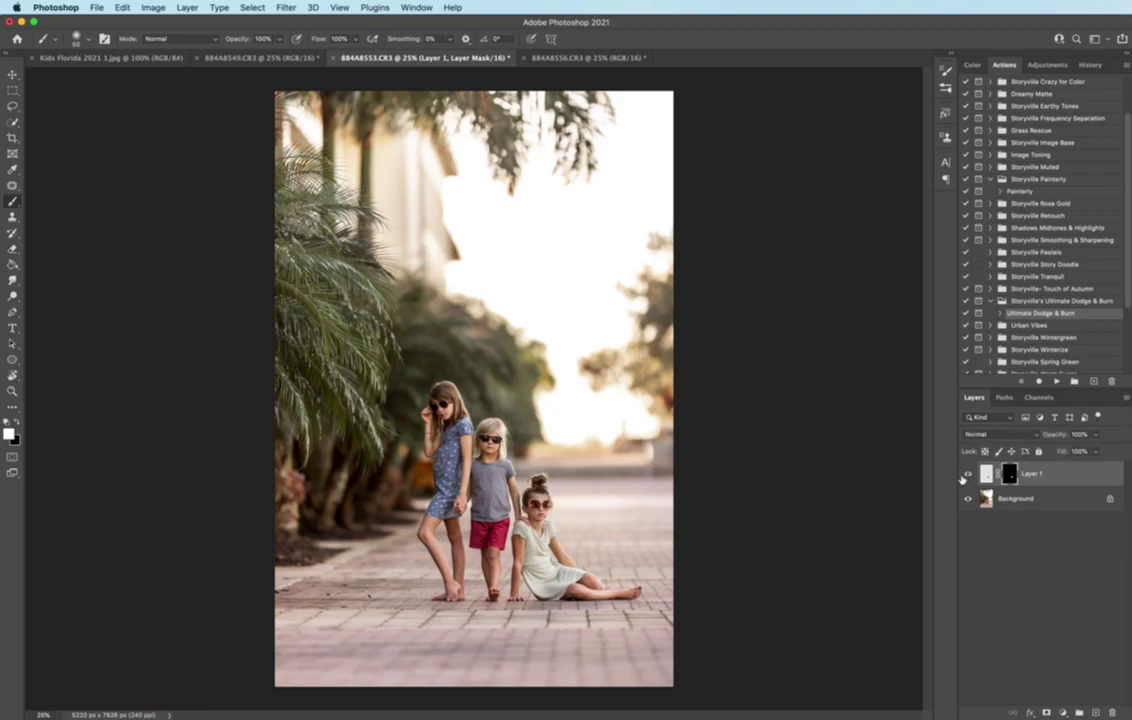
Flatten the head-swapped image and select the entire canvas for copying
{"action": "left_click", "coordinate": [184, 7]}
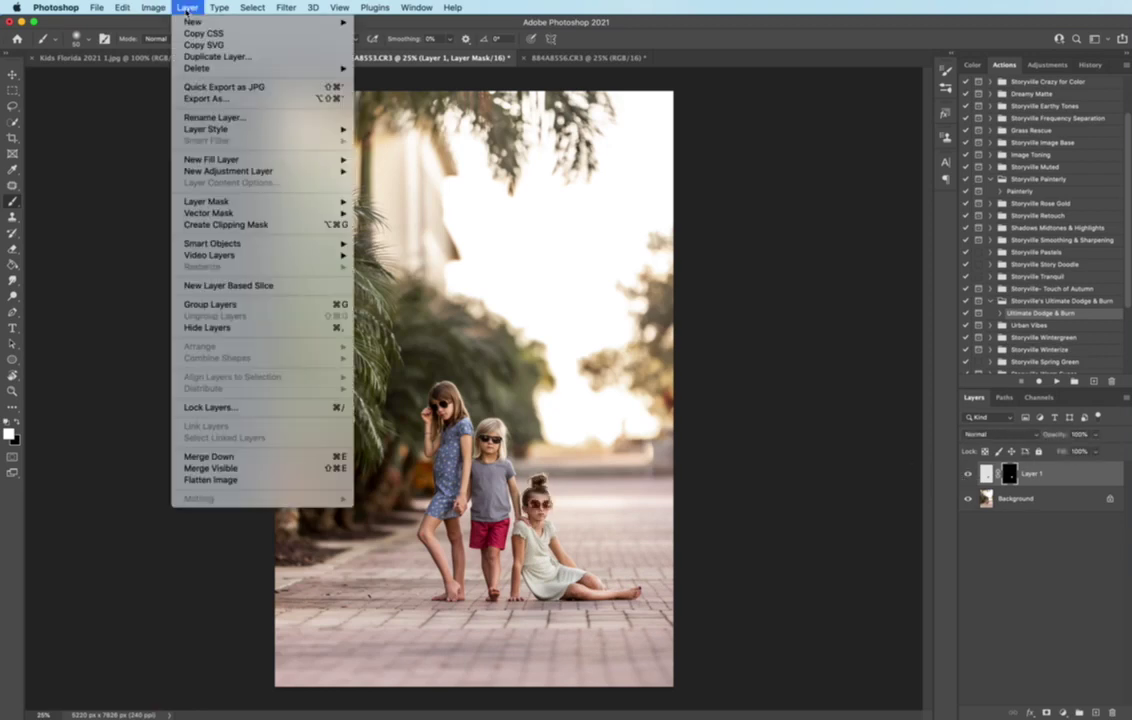
{"action": "left_click", "coordinate": [276, 481]}
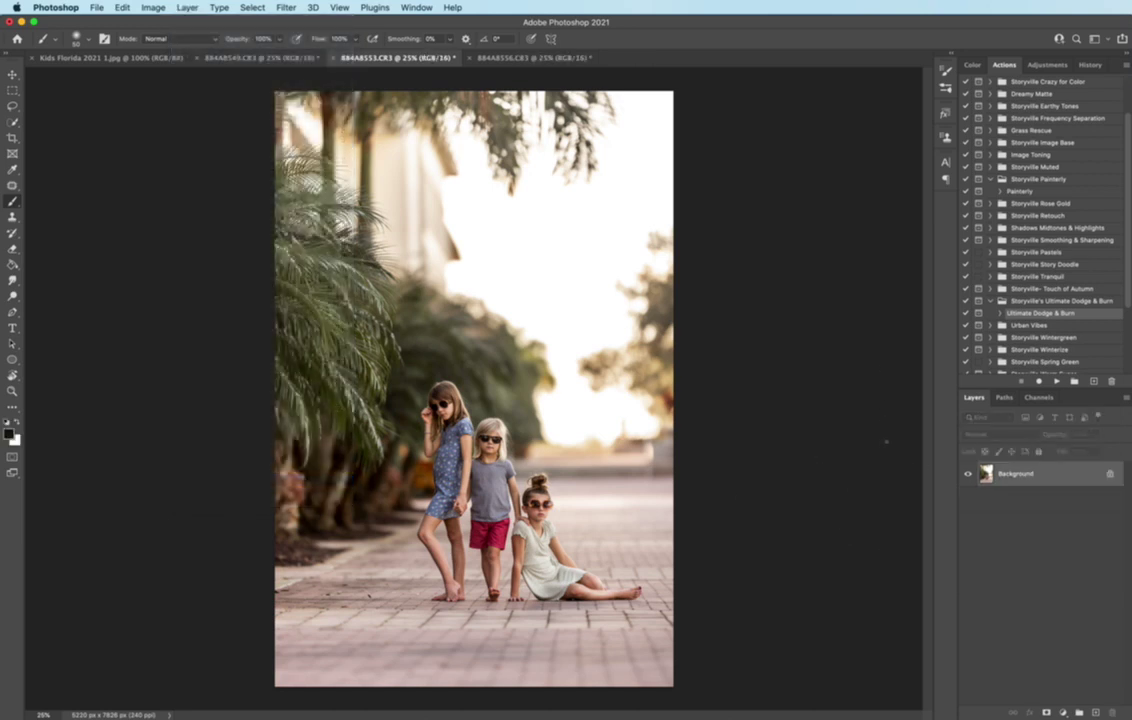
{"action": "key", "text": "super+a"}
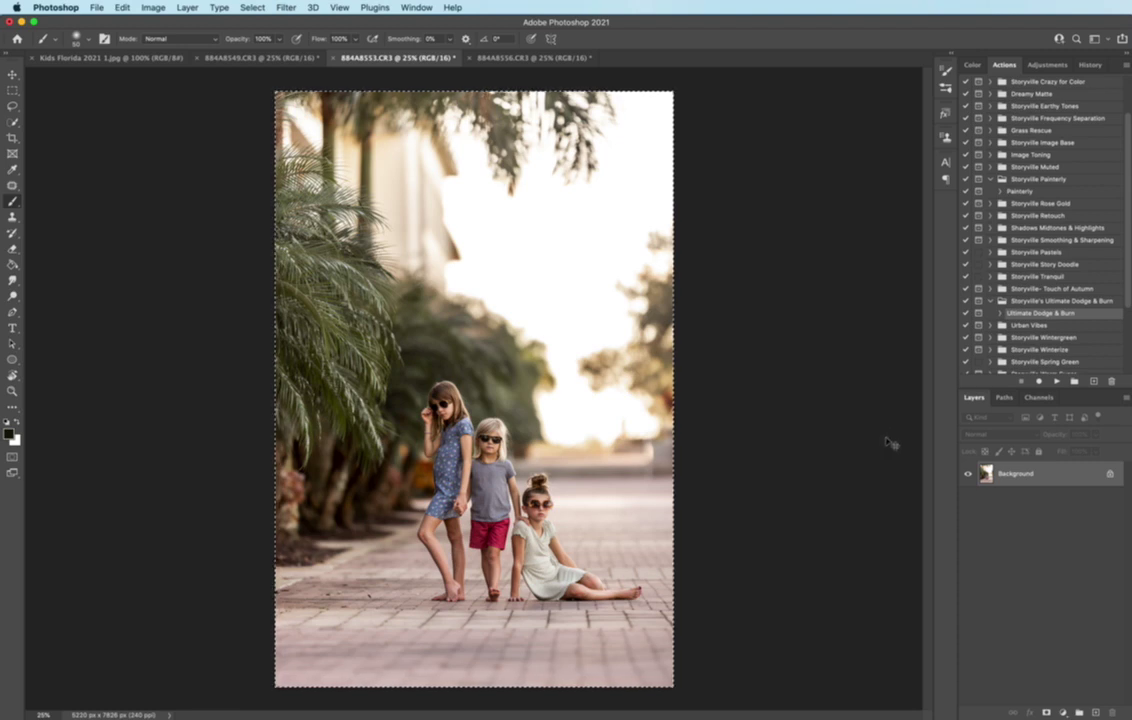
Paste the flattened image into 884A8549.CR3 as a new layer and lower its opacity until both photos show through
{"action": "left_click", "coordinate": [285, 58]}
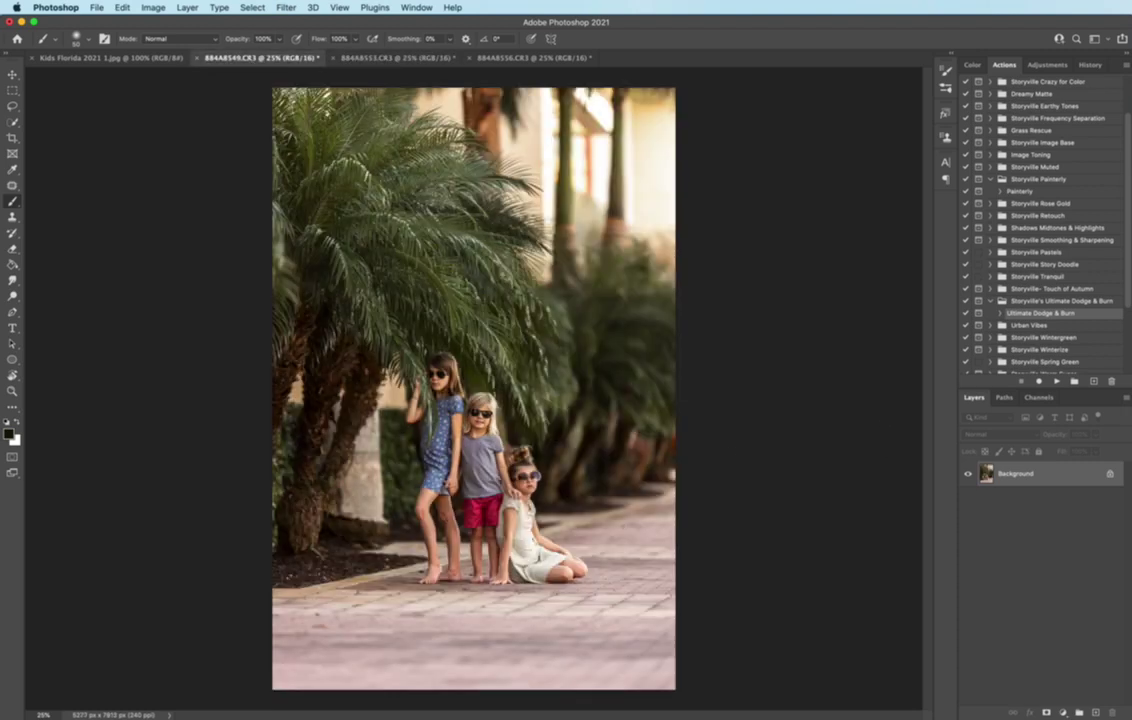
{"action": "key", "text": "super+v"}
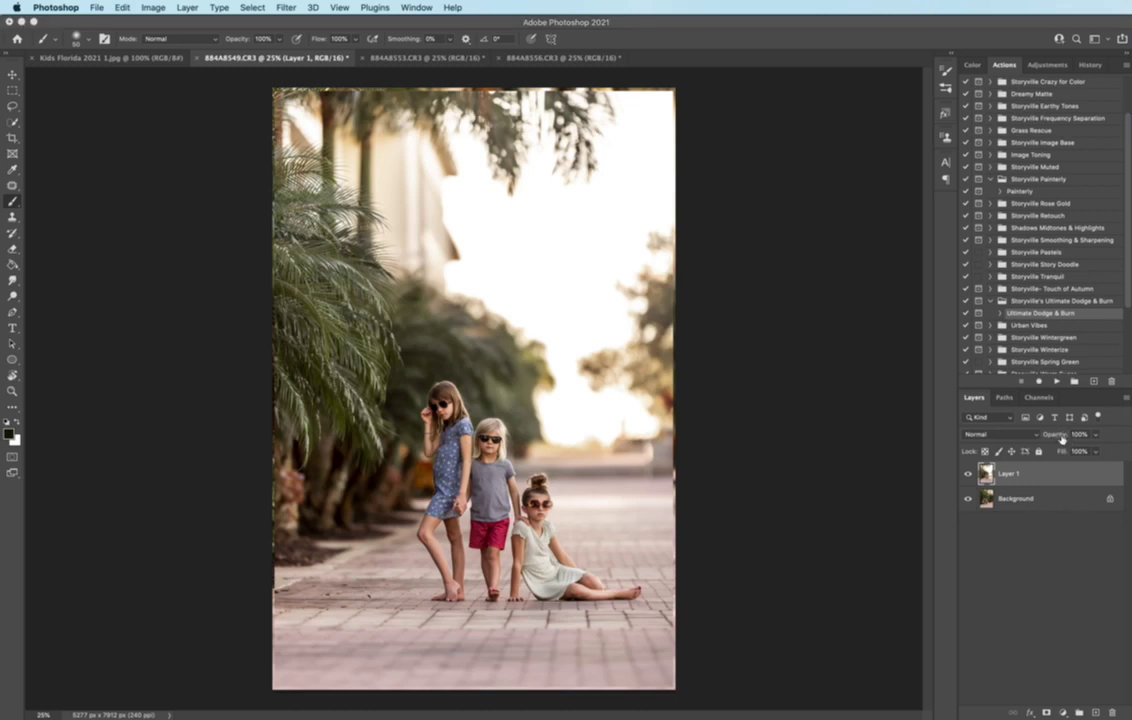
{"action": "left_click_drag", "start_coordinate": [1062, 438], "coordinate": [1035, 435]}
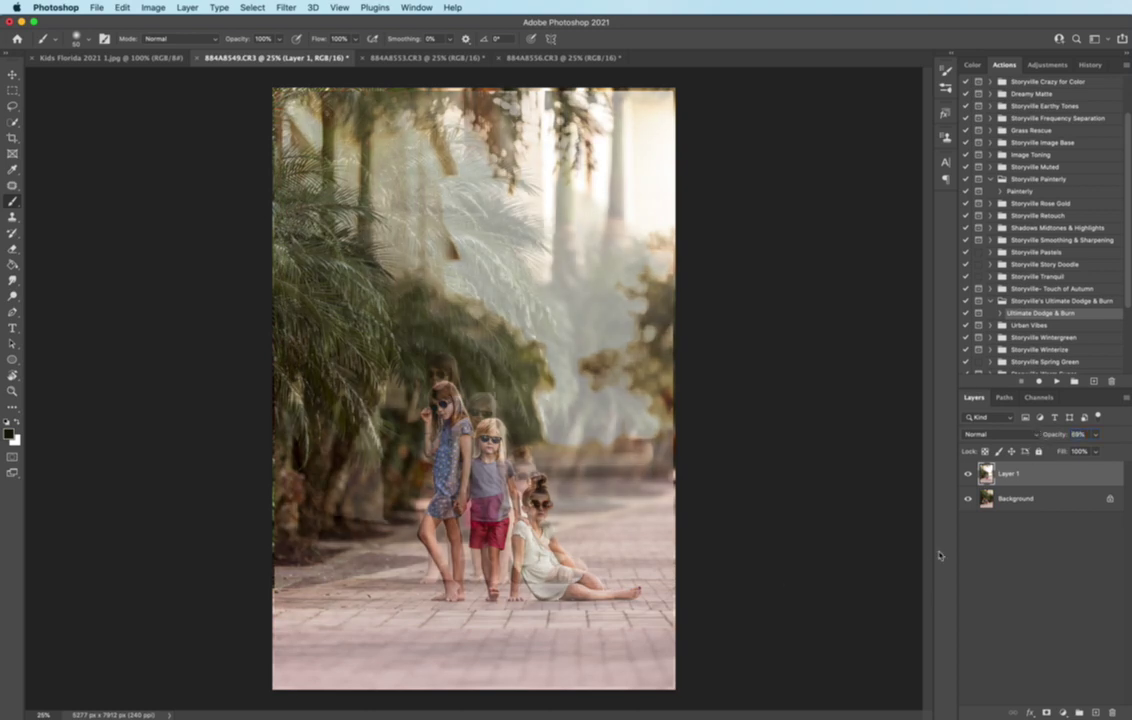
Move the pasted layer up and left until the girls line up with those in the background photo, and restore its opacity to 100%
{"action": "key", "text": "super+t"}
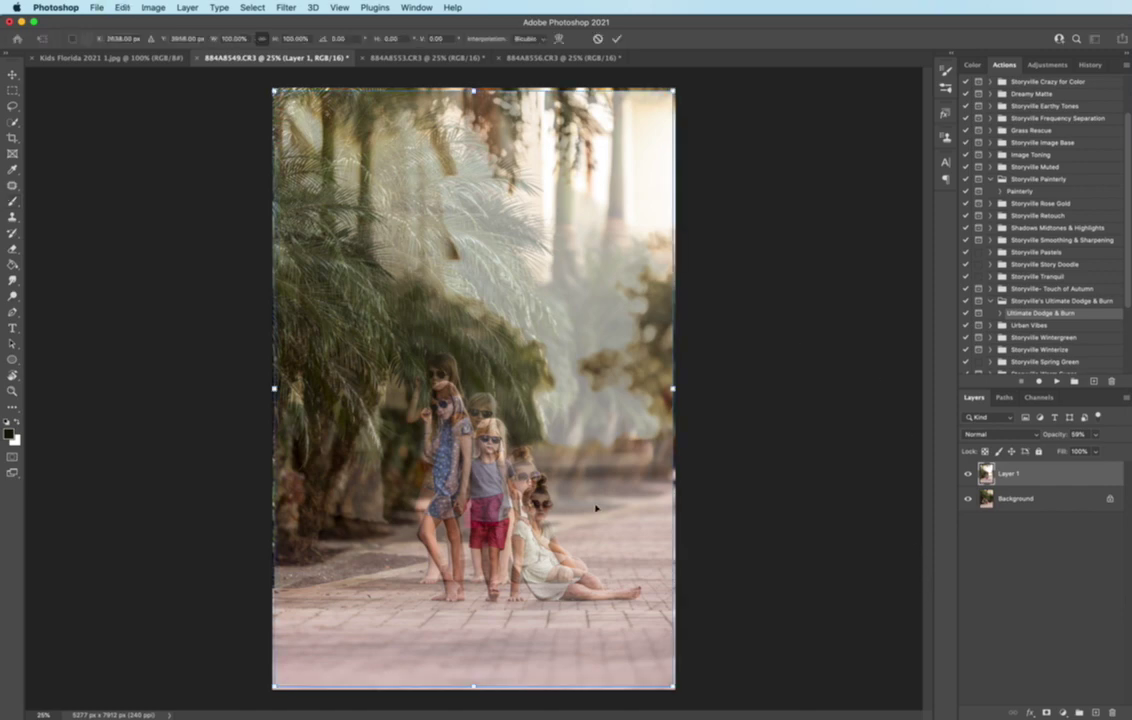
{"action": "mouse_move", "coordinate": [611, 509]}
{"action": "left_mouse_down"}
{"action": "mouse_move", "coordinate": [620, 434]}
{"action": "mouse_move", "coordinate": [586, 515]}
{"action": "mouse_move", "coordinate": [593, 500]}
{"action": "left_mouse_up"}
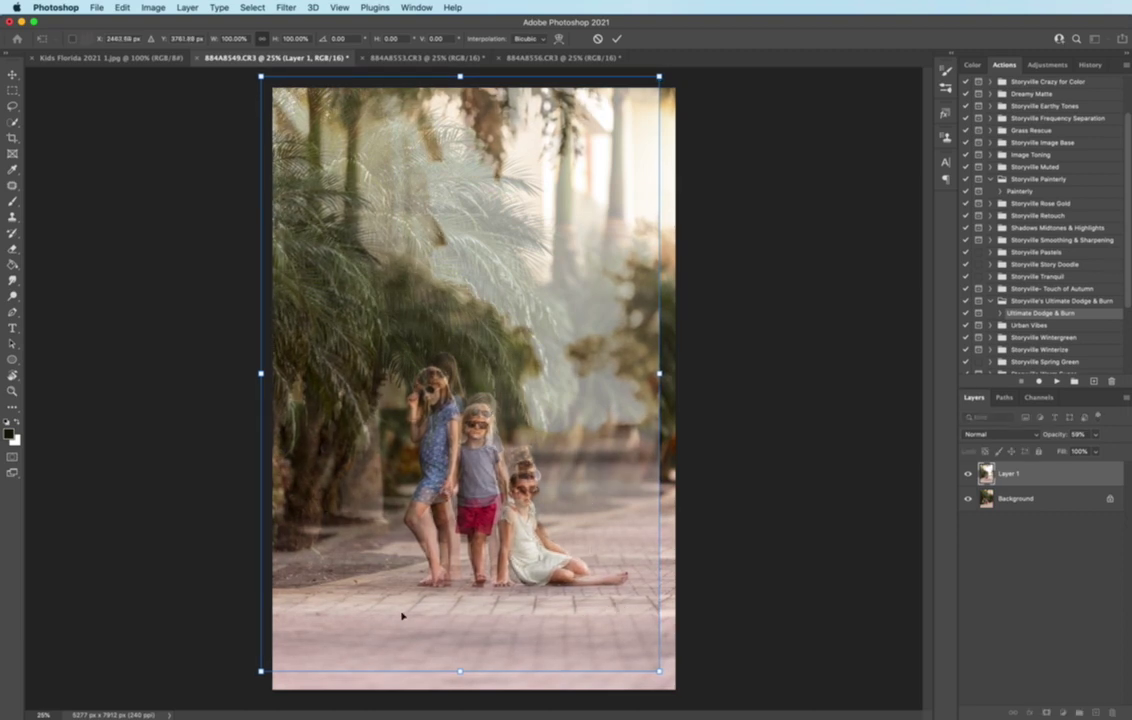
{"action": "left_click_drag", "start_coordinate": [611, 526], "coordinate": [613, 523]}
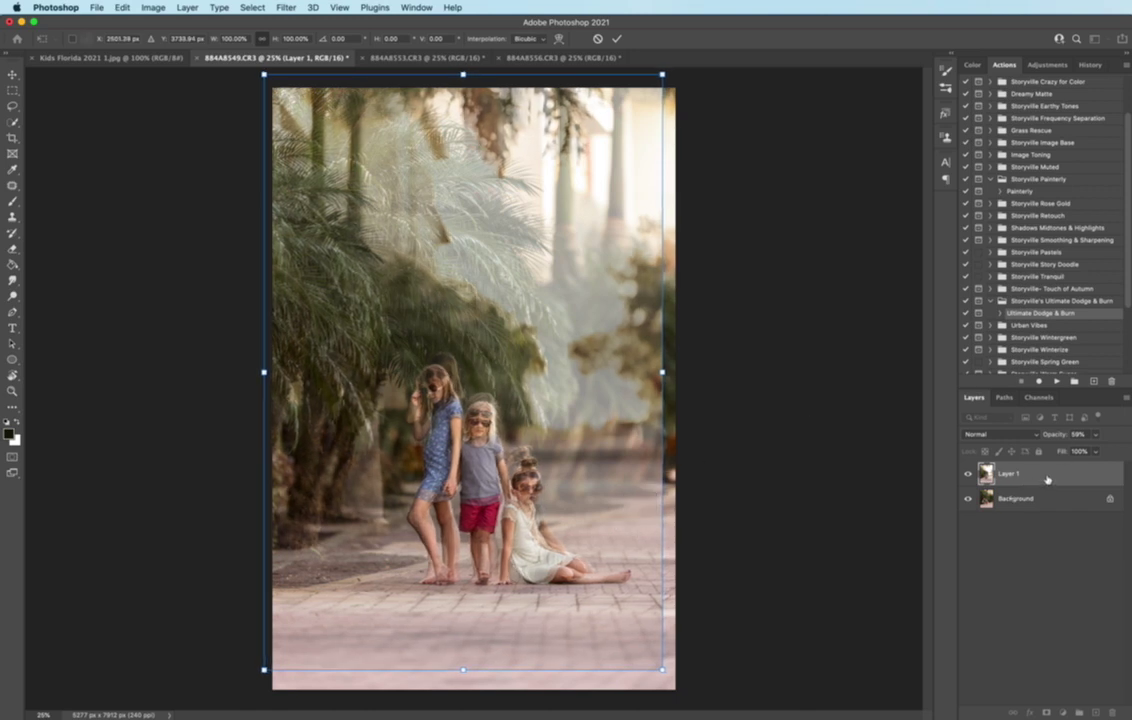
{"action": "key", "text": "Return"}
{"action": "key", "text": "b"}
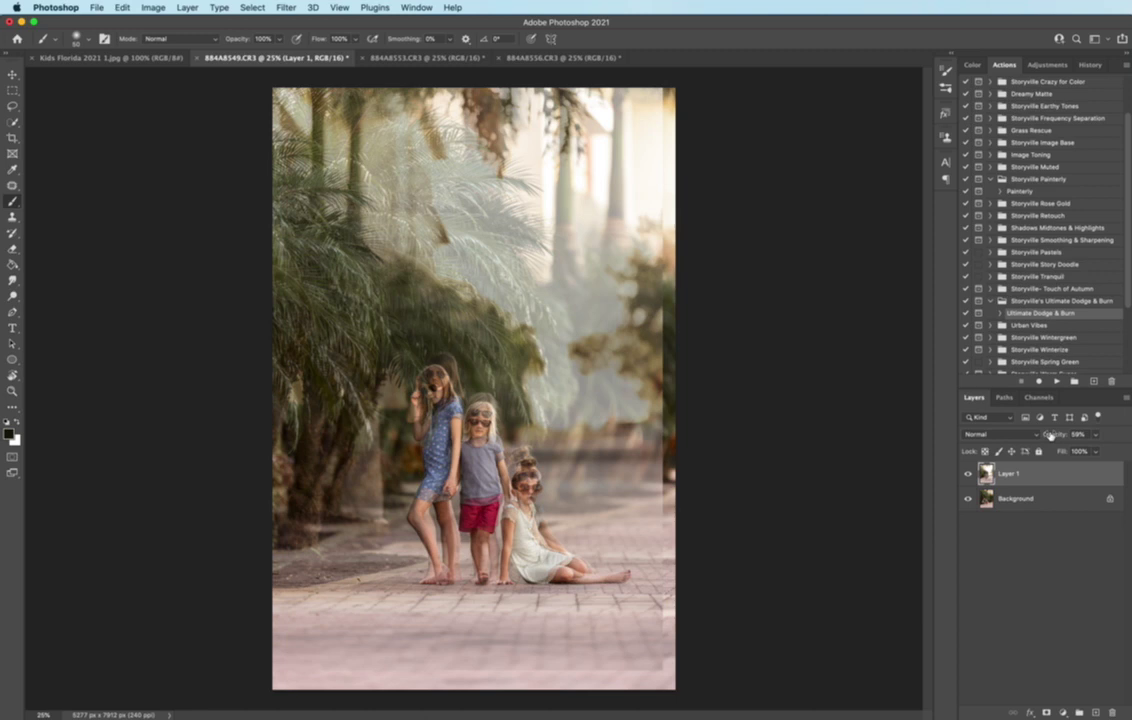
{"action": "left_click_drag", "start_coordinate": [1050, 436], "coordinate": [1111, 441]}
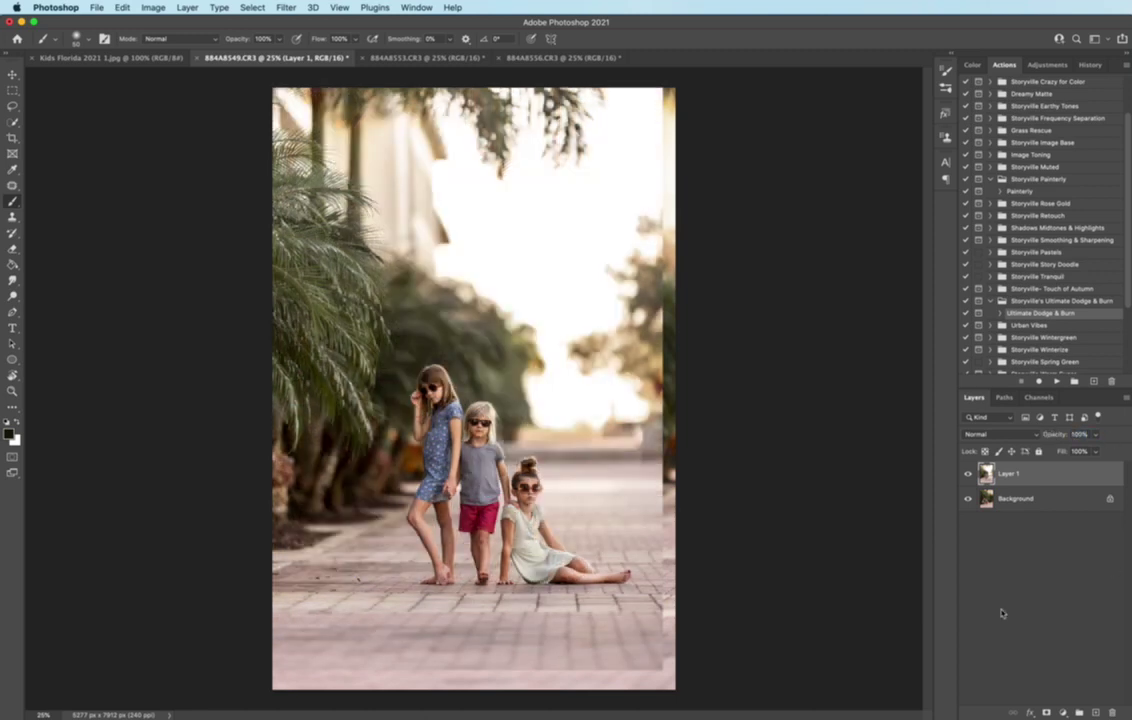
Add a mask to Layer 1 and paint black over the photo's lower and right edges, distant trees and sky to bring in the palm background
{"action": "left_click", "coordinate": [1046, 712]}
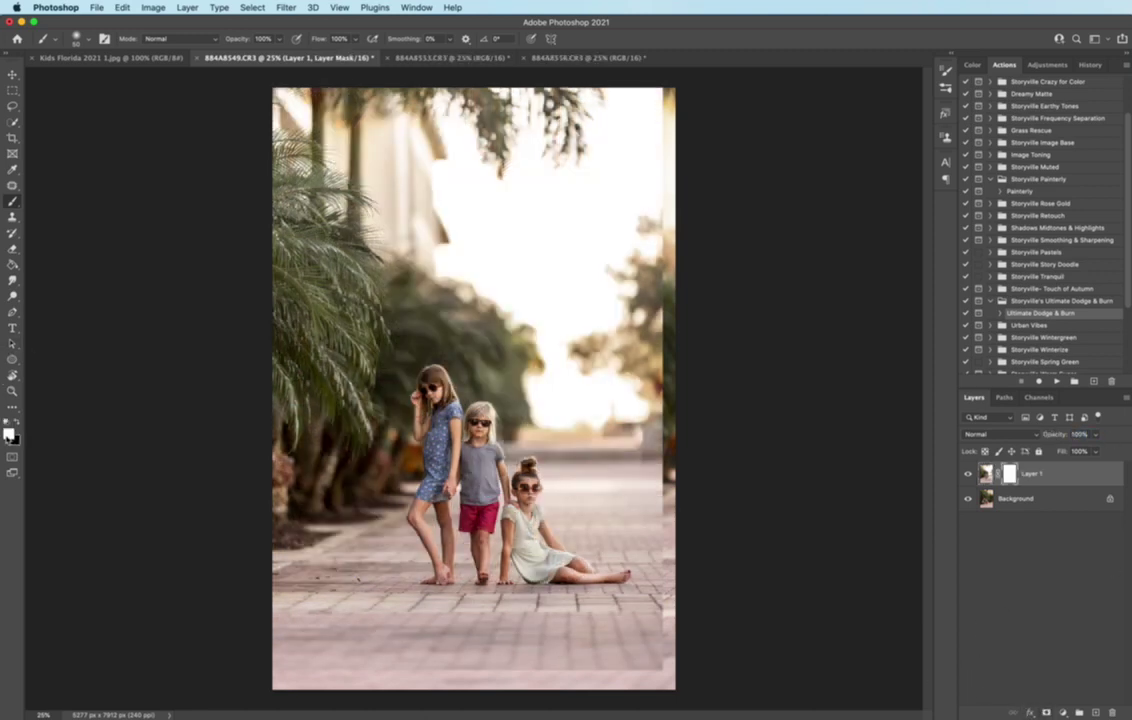
{"action": "left_click", "coordinate": [18, 425]}
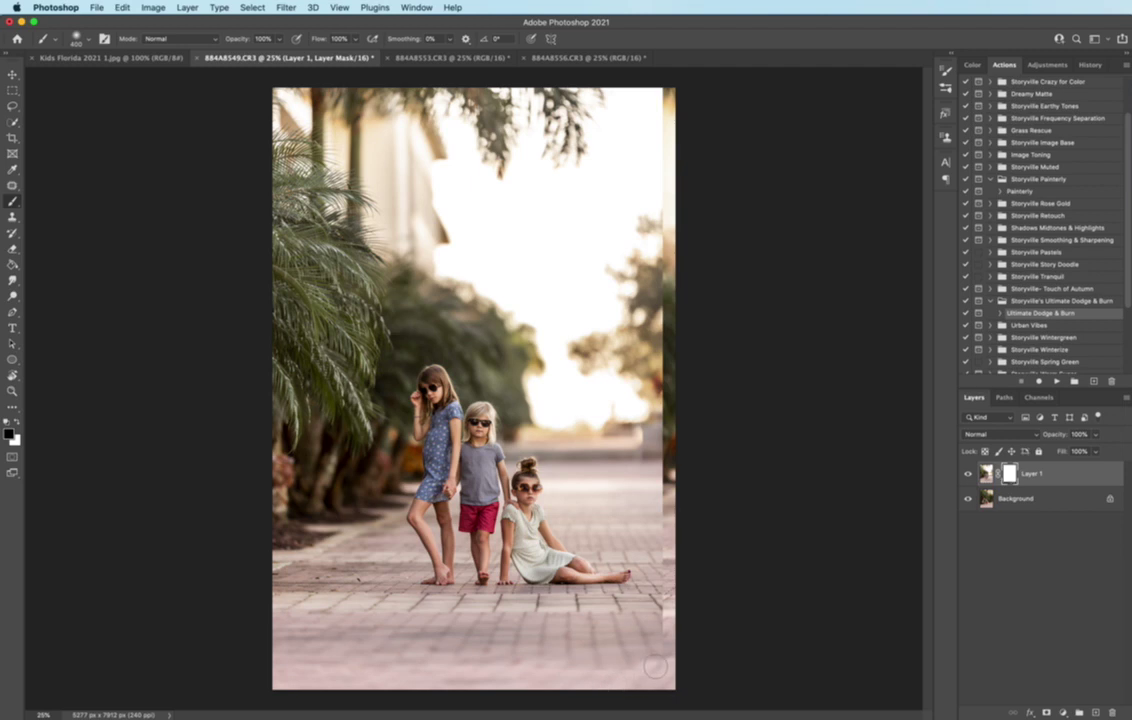
{"action": "mouse_move", "coordinate": [655, 666]}
{"action": "left_mouse_down"}
{"action": "mouse_move", "coordinate": [668, 385]}
{"action": "mouse_move", "coordinate": [610, 340]}
{"action": "mouse_move", "coordinate": [677, 445]}
{"action": "mouse_move", "coordinate": [537, 398]}
{"action": "mouse_move", "coordinate": [492, 330]}
{"action": "mouse_move", "coordinate": [488, 376]}
{"action": "left_mouse_up"}
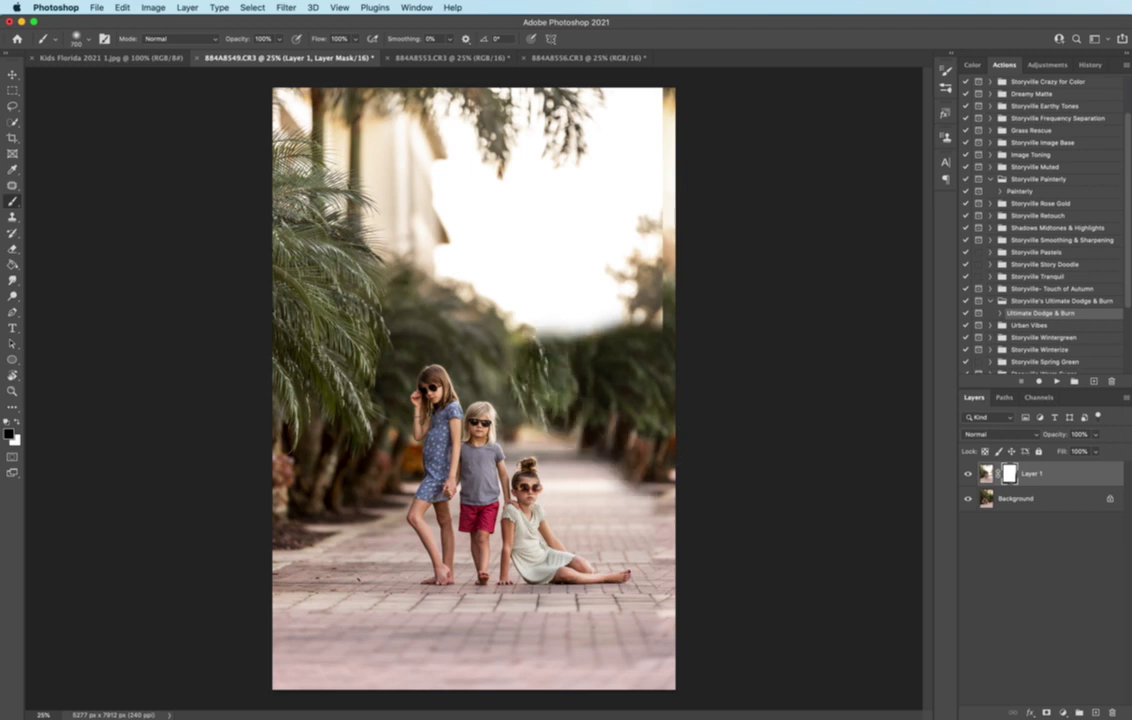
{"action": "mouse_move", "coordinate": [525, 290]}
{"action": "left_mouse_down"}
{"action": "mouse_move", "coordinate": [540, 95]}
{"action": "mouse_move", "coordinate": [275, 105]}
{"action": "mouse_move", "coordinate": [475, 205]}
{"action": "mouse_move", "coordinate": [470, 165]}
{"action": "mouse_move", "coordinate": [505, 280]}
{"action": "mouse_move", "coordinate": [470, 260]}
{"action": "mouse_move", "coordinate": [455, 265]}
{"action": "mouse_move", "coordinate": [500, 298]}
{"action": "mouse_move", "coordinate": [492, 282]}
{"action": "left_mouse_up"}
Refine the mask with different brush sizes, painting black over the remaining bright patches in the palm fronds and around the area above the girls
{"action": "key", "text": "bracketleft"}
{"action": "key", "text": "bracketleft"}
{"action": "key", "text": "bracketleft"}
{"action": "key", "text": "bracketleft"}
{"action": "key", "text": "bracketleft"}
{"action": "key", "text": "bracketleft"}
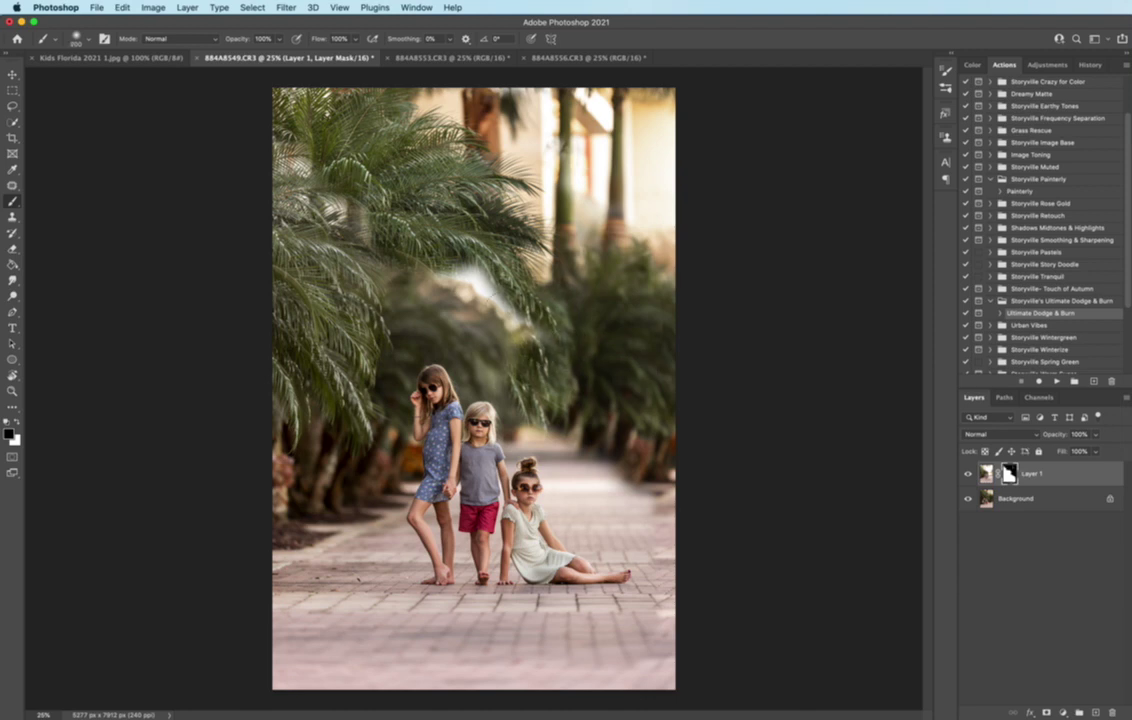
{"action": "key", "text": "bracketright"}
{"action": "key", "text": "bracketright"}
{"action": "key", "text": "bracketright"}
{"action": "key", "text": "bracketright"}
{"action": "mouse_move", "coordinate": [405, 255]}
{"action": "left_mouse_down"}
{"action": "mouse_move", "coordinate": [436, 262]}
{"action": "mouse_move", "coordinate": [465, 297]}
{"action": "left_mouse_up"}
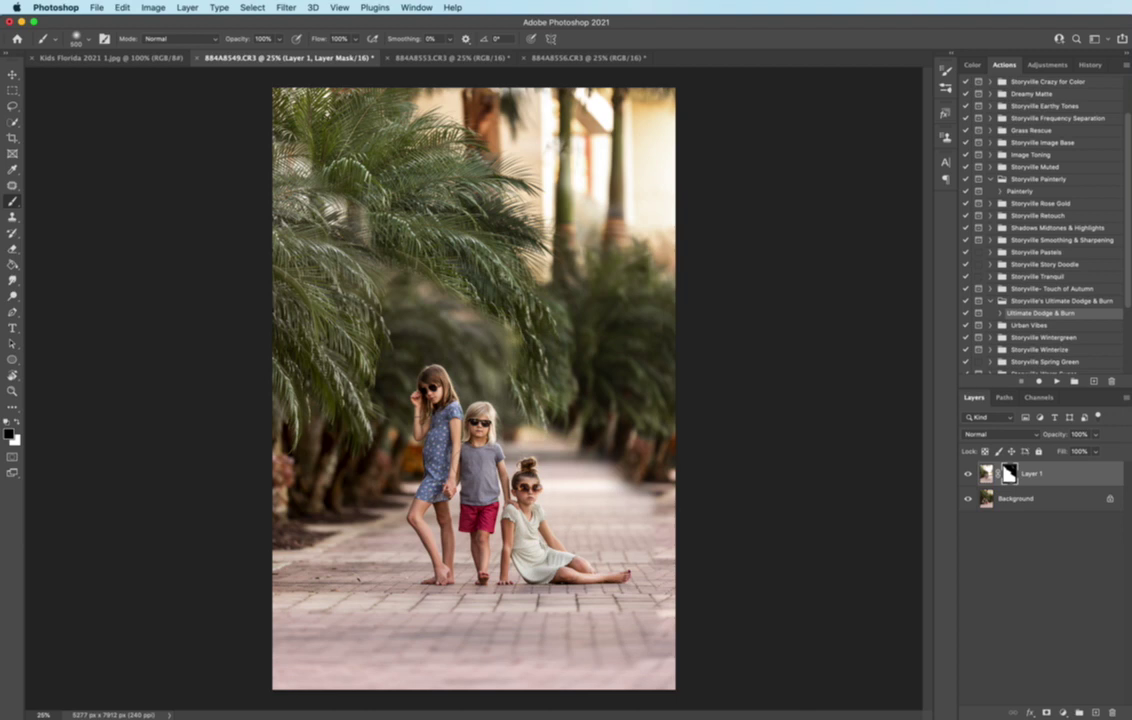
{"action": "left_click_drag", "start_coordinate": [485, 380], "coordinate": [615, 468]}
{"action": "mouse_move", "coordinate": [342, 237]}
{"action": "left_mouse_down"}
{"action": "mouse_move", "coordinate": [436, 289]}
{"action": "mouse_move", "coordinate": [460, 323]}
{"action": "mouse_move", "coordinate": [454, 334]}
{"action": "mouse_move", "coordinate": [400, 272]}
{"action": "mouse_move", "coordinate": [354, 265]}
{"action": "mouse_move", "coordinate": [316, 304]}
{"action": "left_mouse_up"}
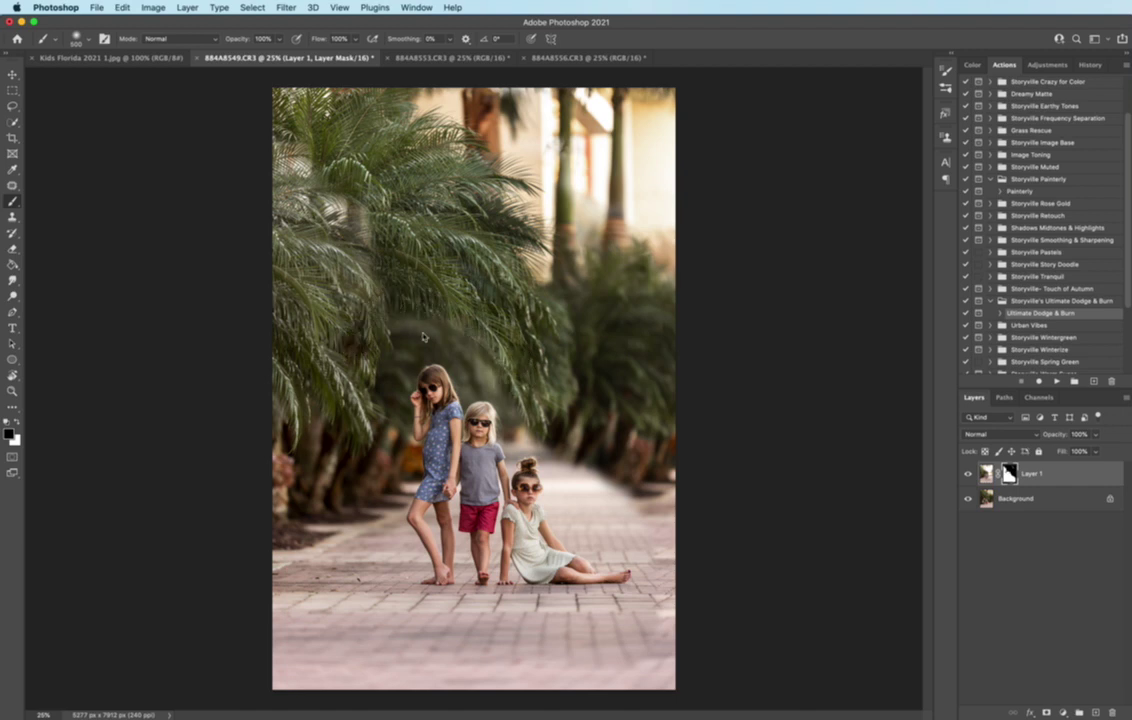
{"action": "key", "text": "]"}
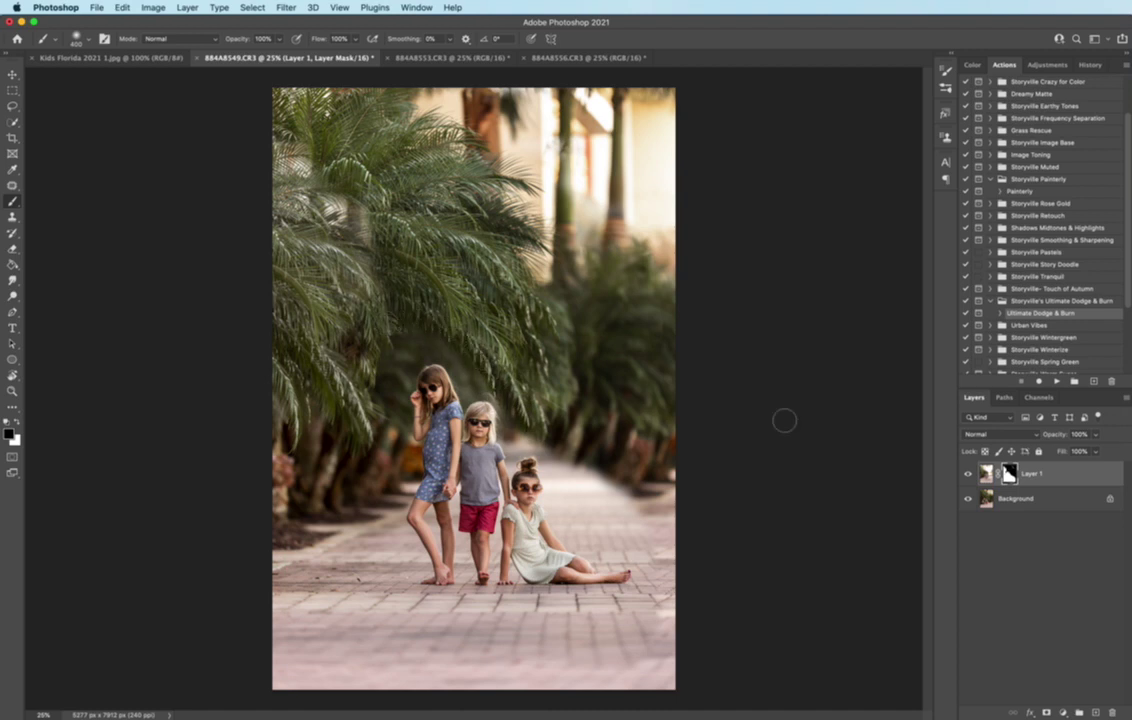
Clone dark foliage on the Background layer over the leftover heads above the girls, and compare with Layer 1 hidden and shown
{"action": "left_click", "coordinate": [985, 502]}
{"action": "left_click", "coordinate": [13, 218]}
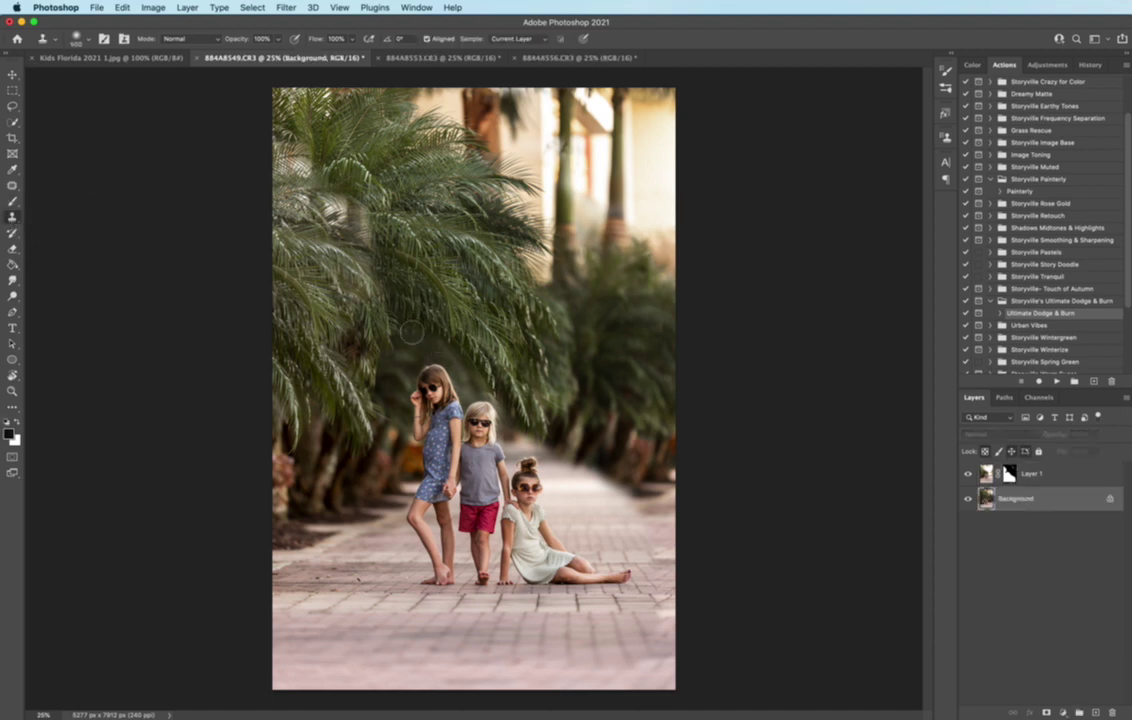
{"action": "key", "text": "["}
{"action": "left_click", "coordinate": [410, 330], "text": "alt"}
{"action": "mouse_move", "coordinate": [488, 393]}
{"action": "left_mouse_down"}
{"action": "mouse_move", "coordinate": [420, 339]}
{"action": "mouse_move", "coordinate": [444, 353]}
{"action": "left_mouse_up"}
{"action": "left_click", "coordinate": [967, 474]}
{"action": "left_click", "coordinate": [967, 474]}
Rework Layer 1's mask behind the seated girl with black and white so the pasted photo's bright brick path extends beneath the trees
{"action": "left_click", "coordinate": [1010, 474]}
{"action": "left_click", "coordinate": [12, 200]}
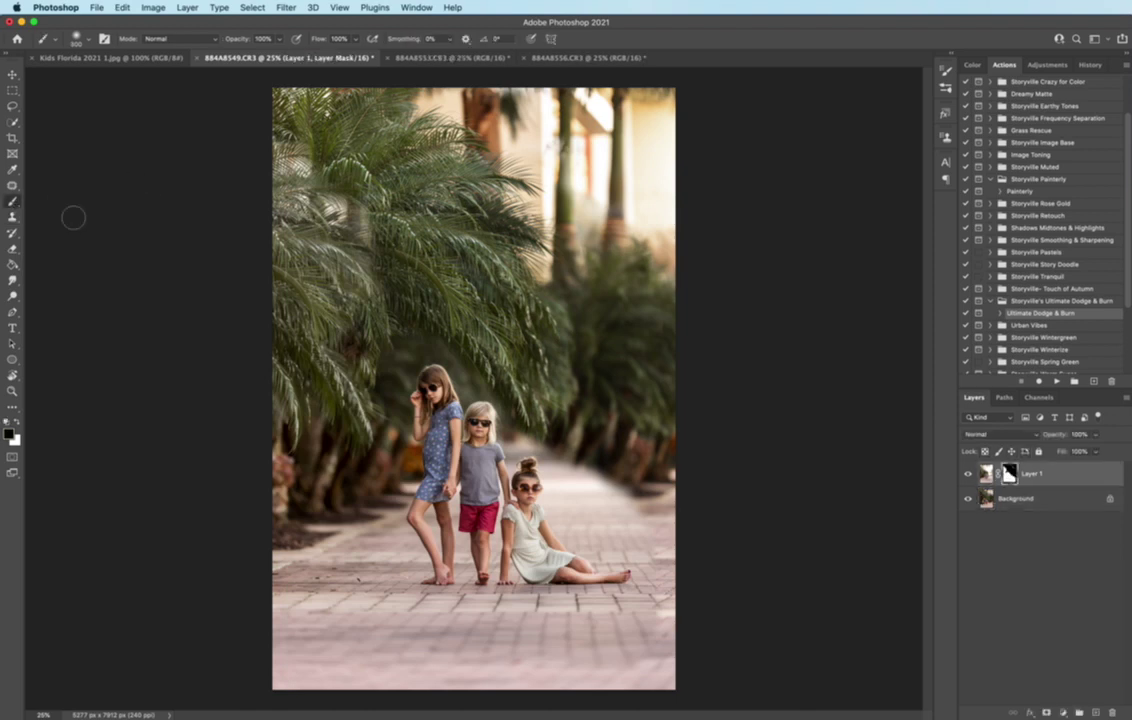
{"action": "mouse_move", "coordinate": [577, 457]}
{"action": "left_mouse_down"}
{"action": "mouse_move", "coordinate": [536, 429]}
{"action": "mouse_move", "coordinate": [565, 488]}
{"action": "mouse_move", "coordinate": [550, 482]}
{"action": "mouse_move", "coordinate": [568, 488]}
{"action": "mouse_move", "coordinate": [552, 447]}
{"action": "left_mouse_up"}
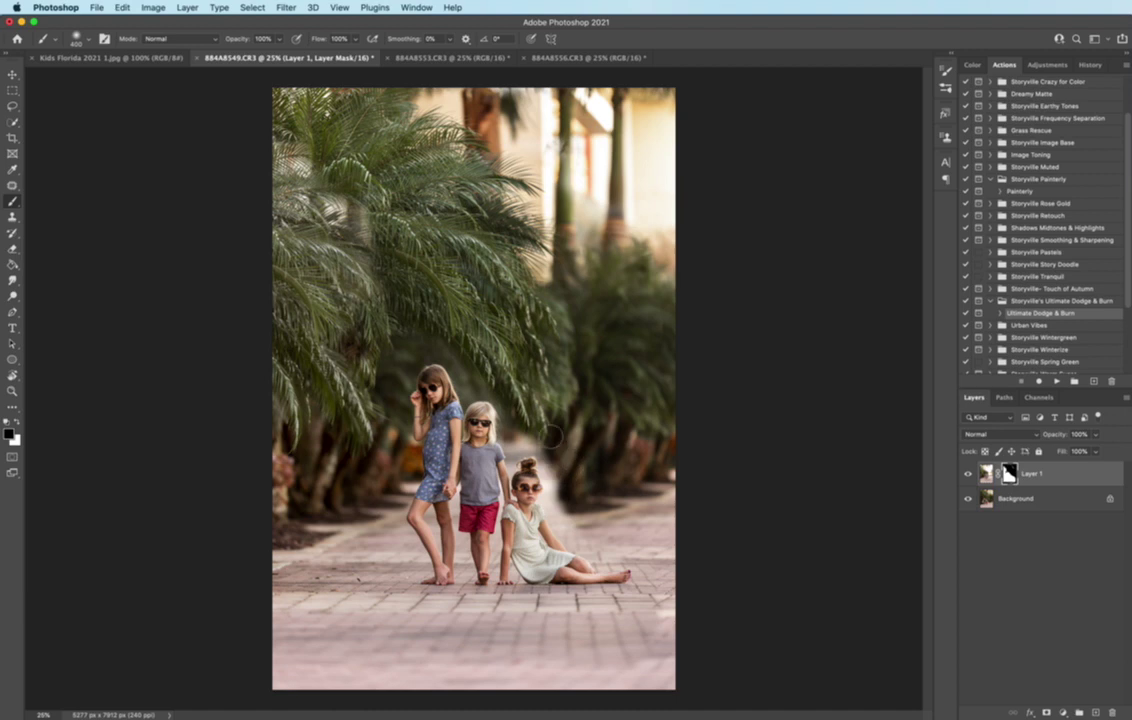
{"action": "key", "text": "bracketleft"}
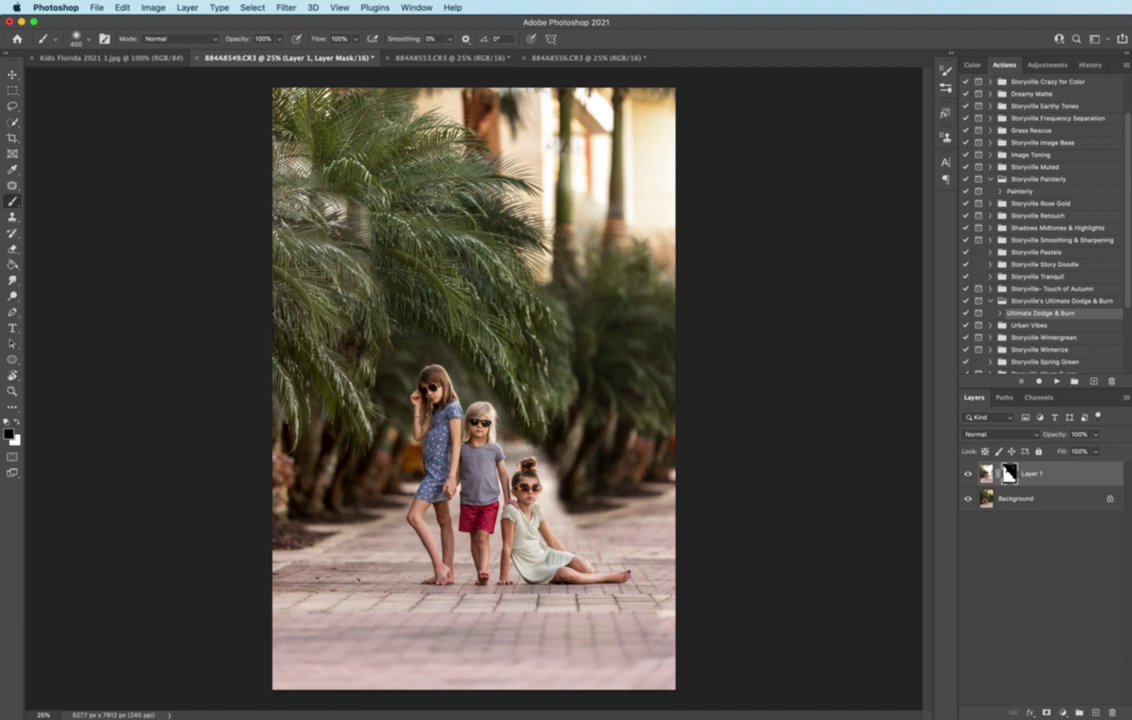
{"action": "key", "text": "x"}
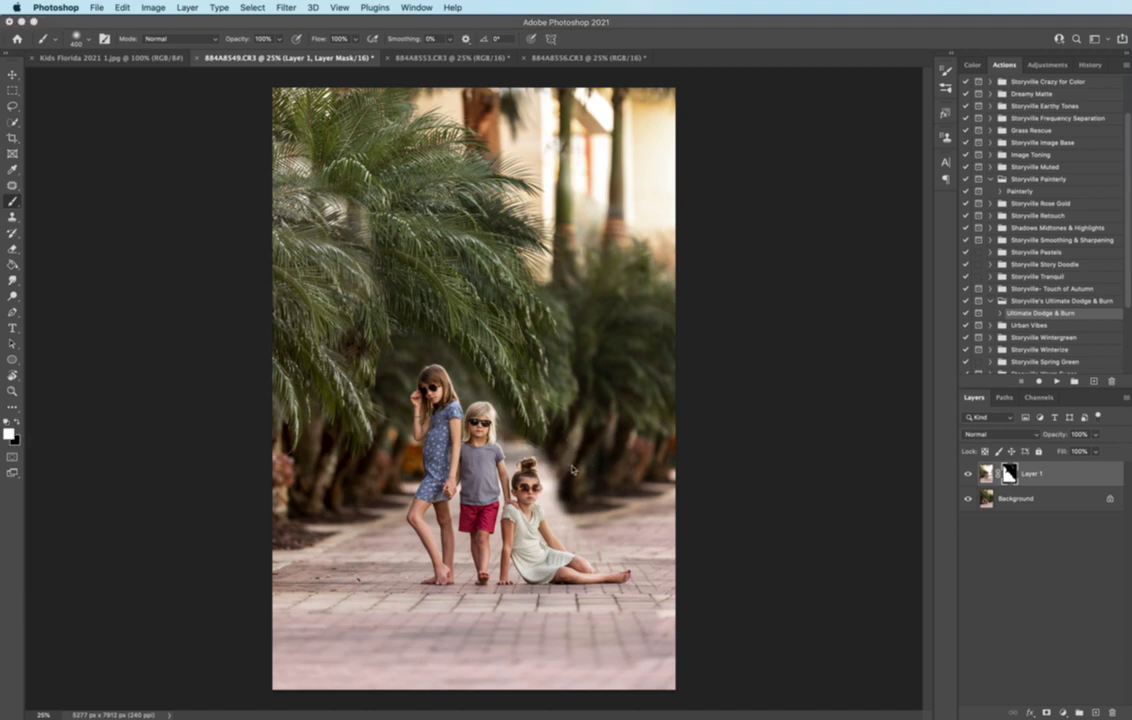
{"action": "left_click", "coordinate": [720, 486]}
{"action": "key", "text": "bracketright"}
{"action": "key", "text": "bracketright"}
{"action": "key", "text": "bracketright"}
{"action": "key", "text": "bracketright"}
{"action": "key", "text": "bracketright"}
{"action": "key", "text": "x"}
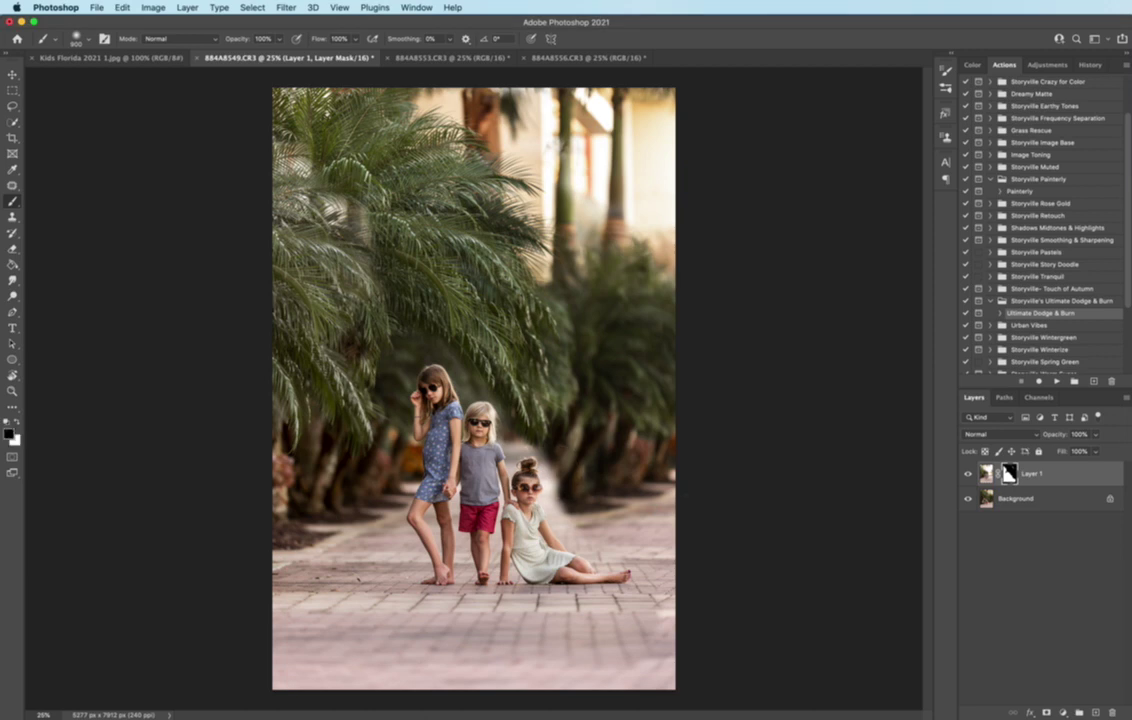
{"action": "mouse_move", "coordinate": [525, 465]}
{"action": "left_mouse_down"}
{"action": "mouse_move", "coordinate": [618, 506]}
{"action": "mouse_move", "coordinate": [610, 516]}
{"action": "mouse_move", "coordinate": [664, 496]}
{"action": "mouse_move", "coordinate": [552, 481]}
{"action": "left_mouse_up"}
{"action": "key", "text": "x"}
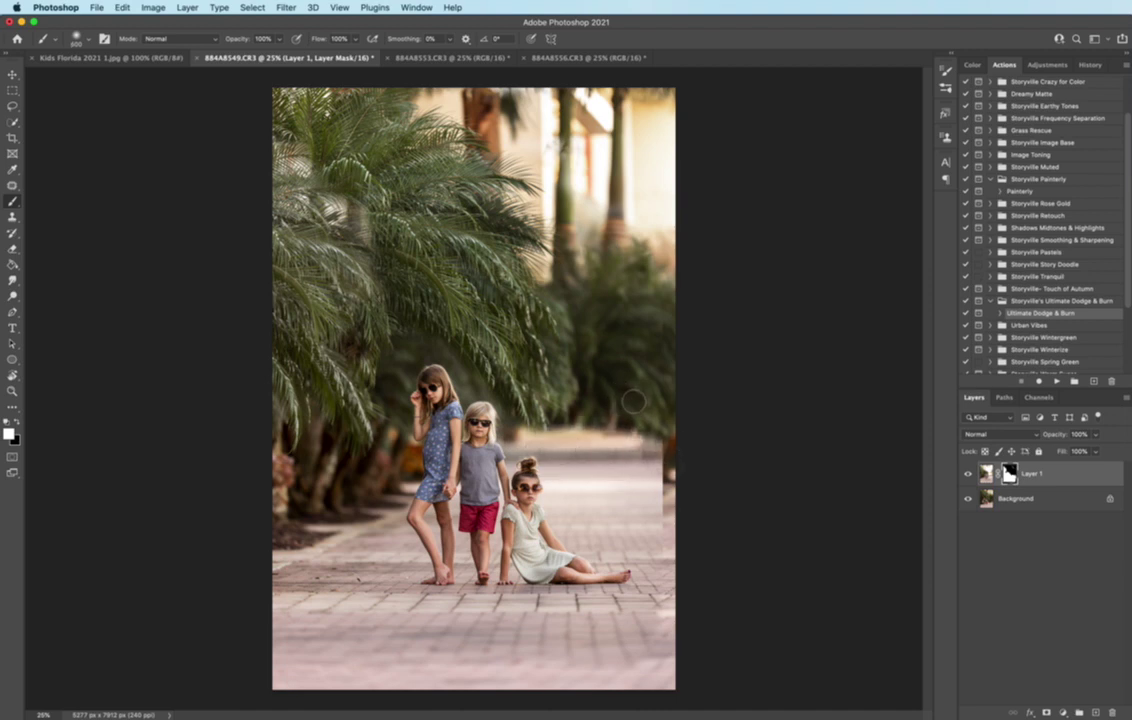
Compare with Layer 1 hidden and shown, and shift the layer's image slightly left and down within the scene
{"action": "left_click", "coordinate": [968, 474]}
{"action": "left_click", "coordinate": [968, 474]}
{"action": "left_click", "coordinate": [981, 476]}
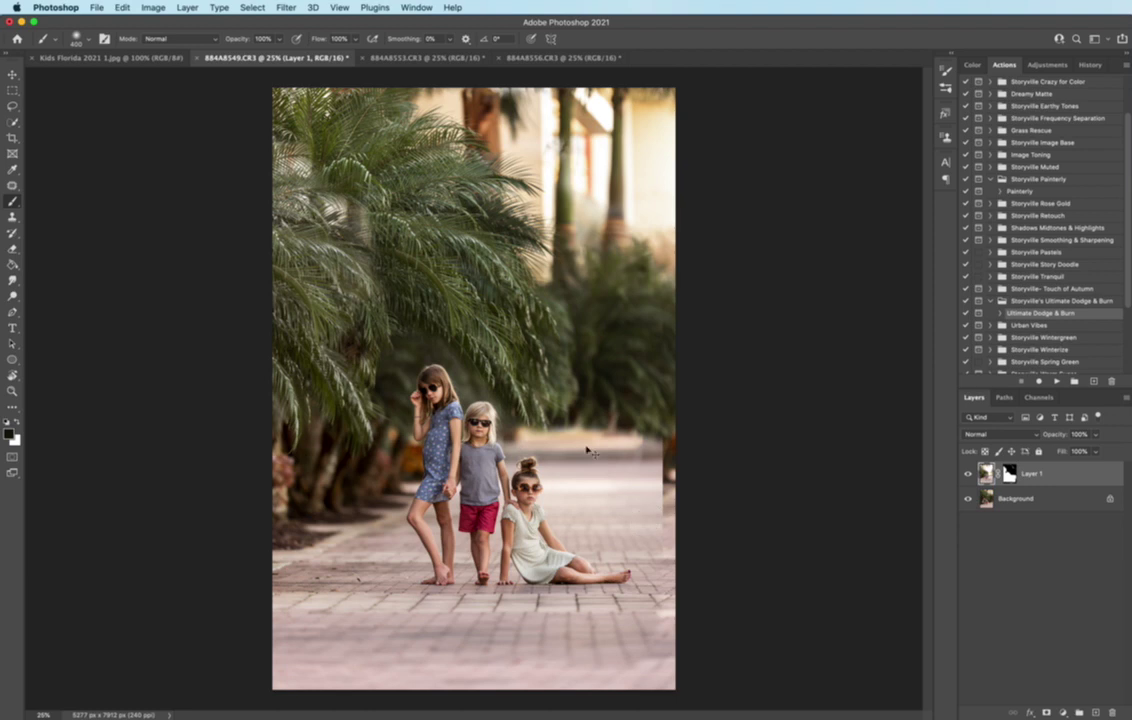
{"action": "key", "text": "ctrl+t"}
{"action": "left_click_drag", "start_coordinate": [608, 501], "coordinate": [597, 506]}
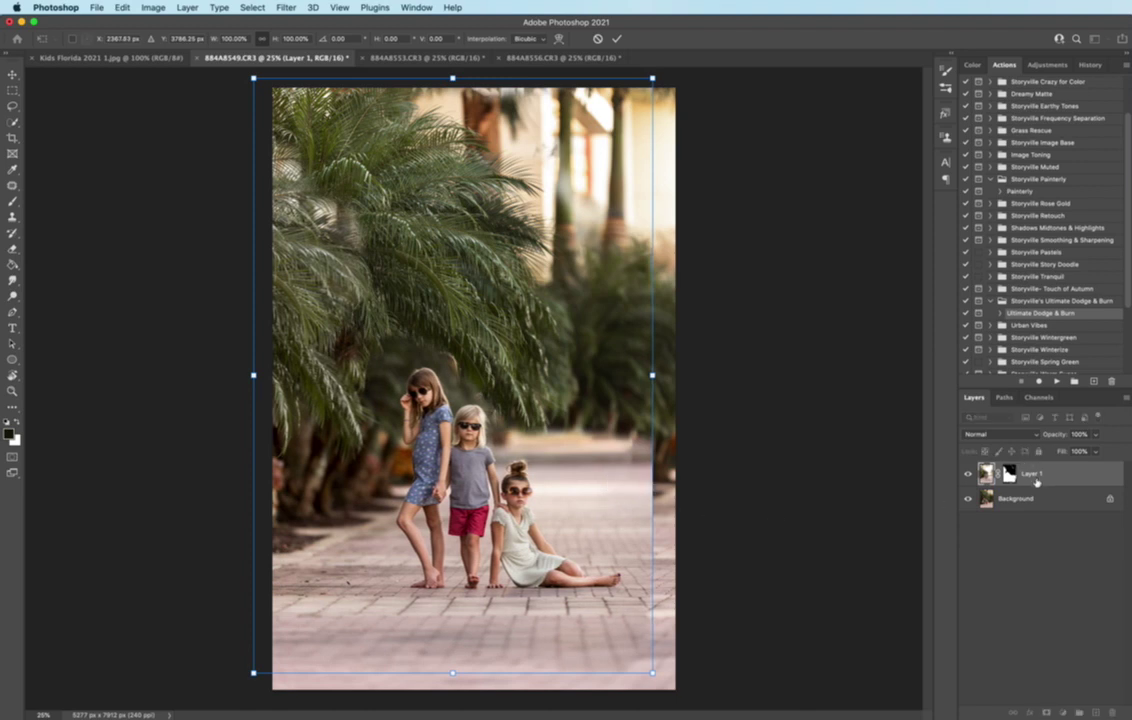
{"action": "key", "text": "Return"}
{"action": "key", "text": "b"}
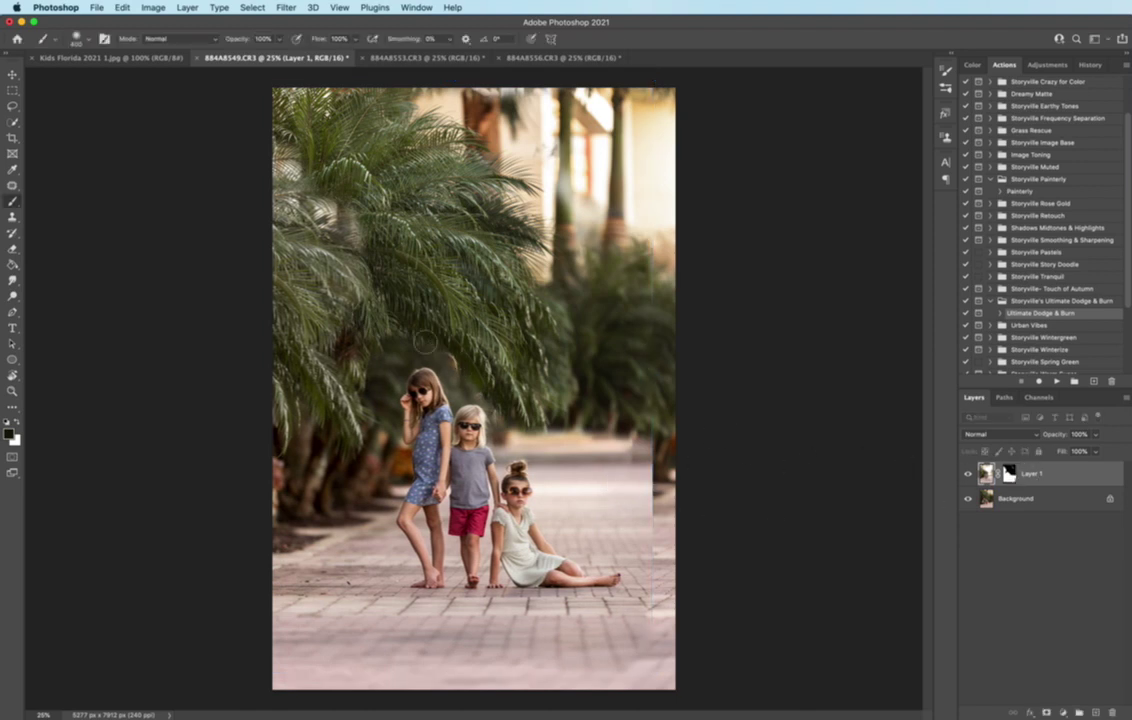
Clone dark foliage on the Background layer over the remnant beside the tallest girl's head
{"action": "left_click", "coordinate": [986, 499]}
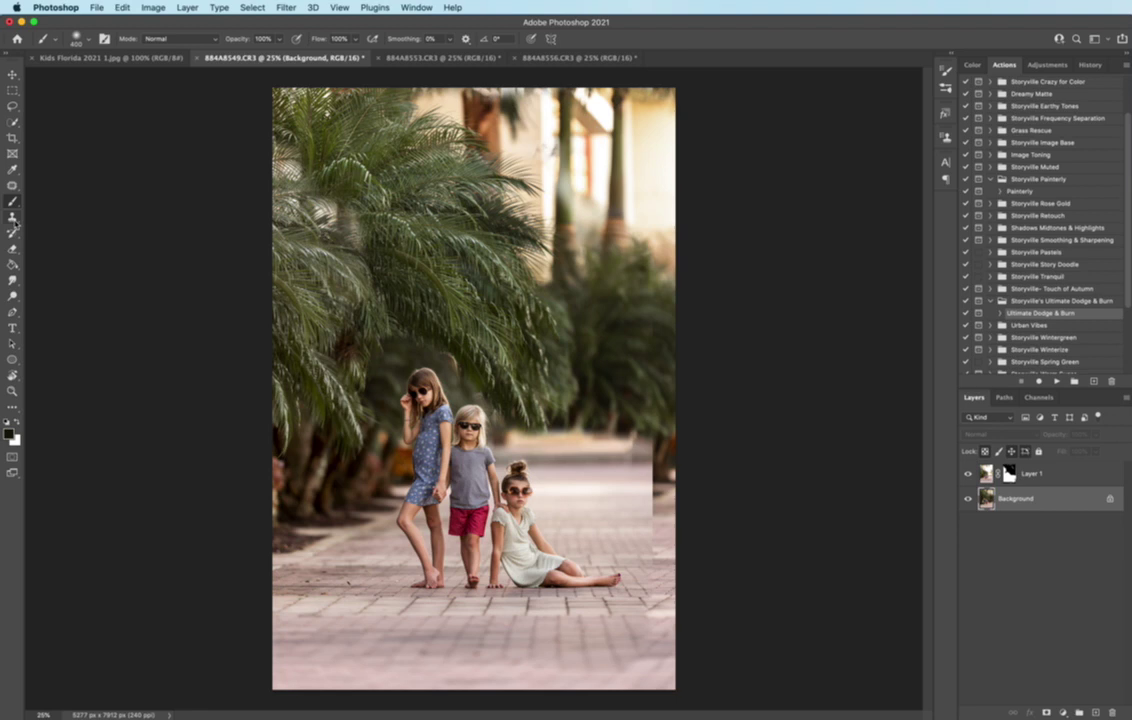
{"action": "left_click", "coordinate": [13, 218]}
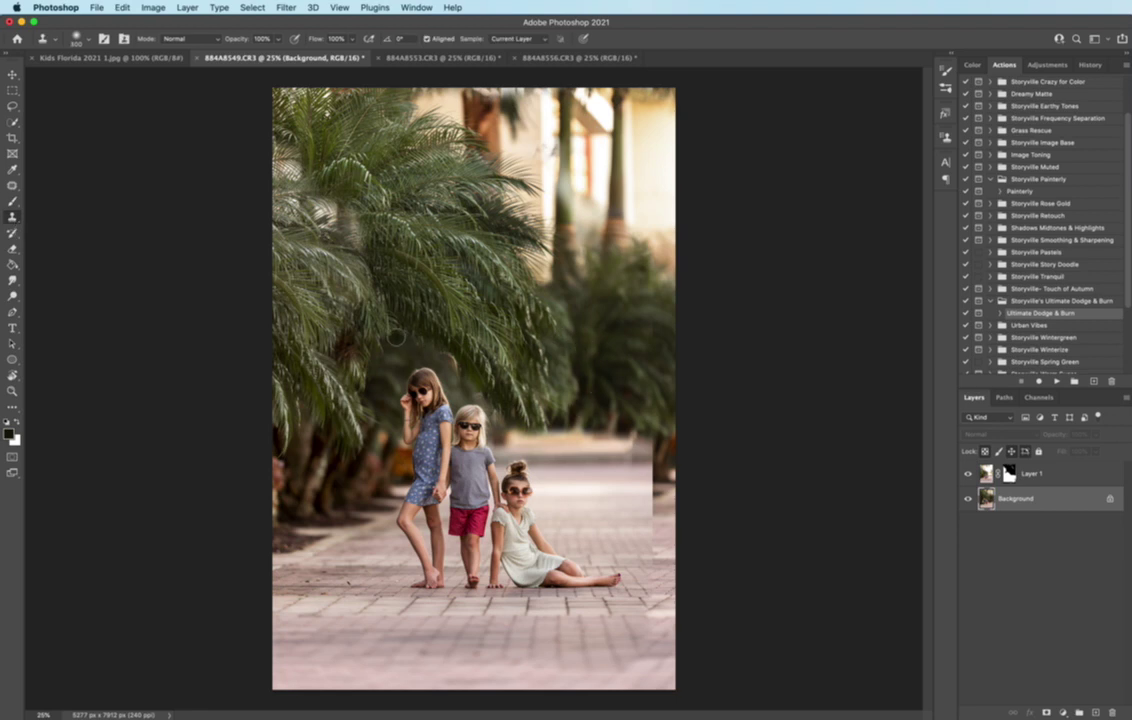
{"action": "left_click", "coordinate": [399, 349], "text": "alt"}
{"action": "left_click_drag", "start_coordinate": [447, 357], "coordinate": [453, 364]}
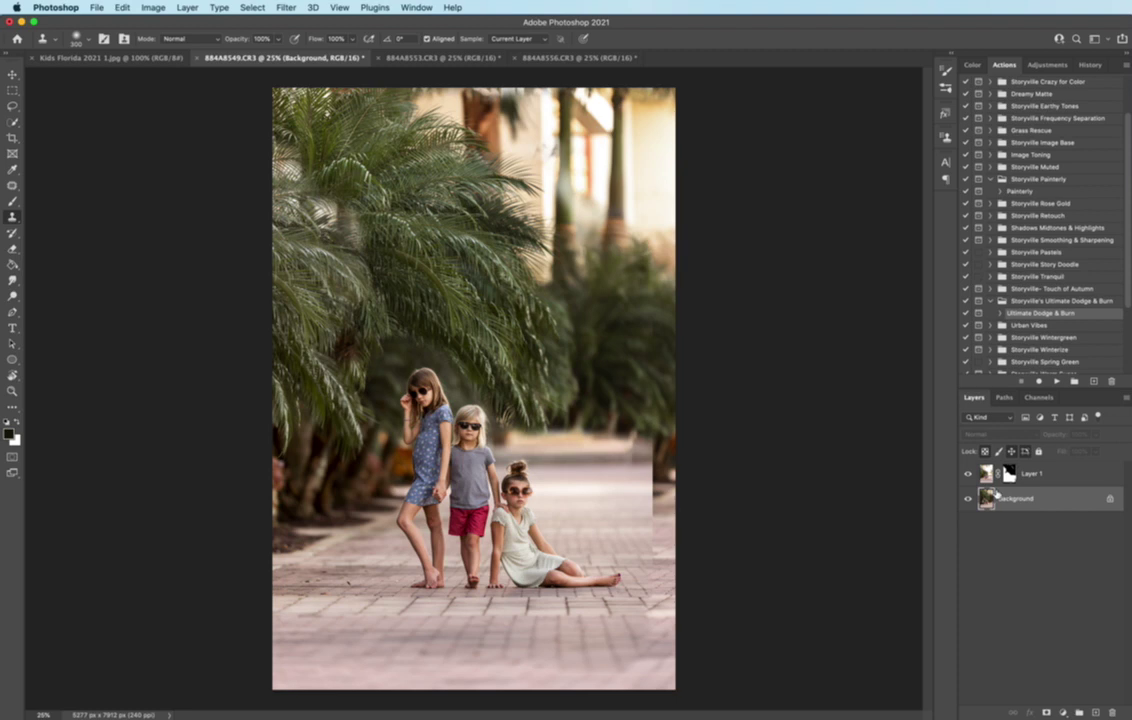
With Layer 1 active, select the whole canvas and scale the selection to 88.17%, positioned to exclude the misaligned outer edges
{"action": "key", "text": "alt+bracketright"}
{"action": "key", "text": "super+a"}
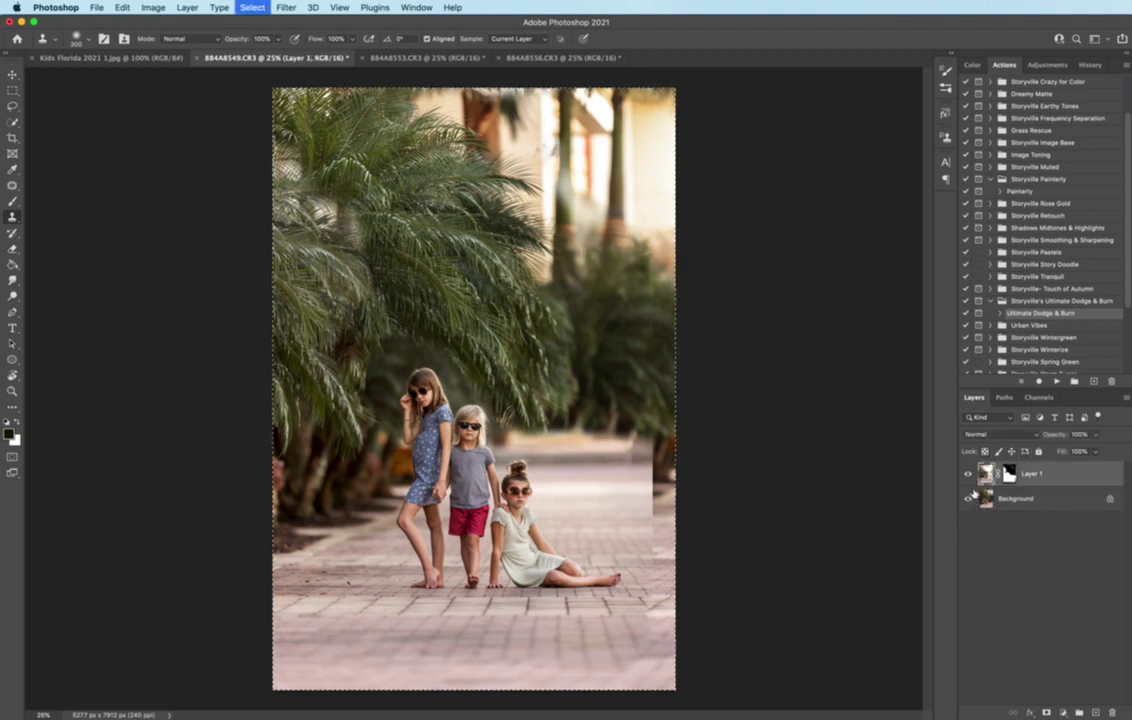
{"action": "left_click", "coordinate": [189, 7]}
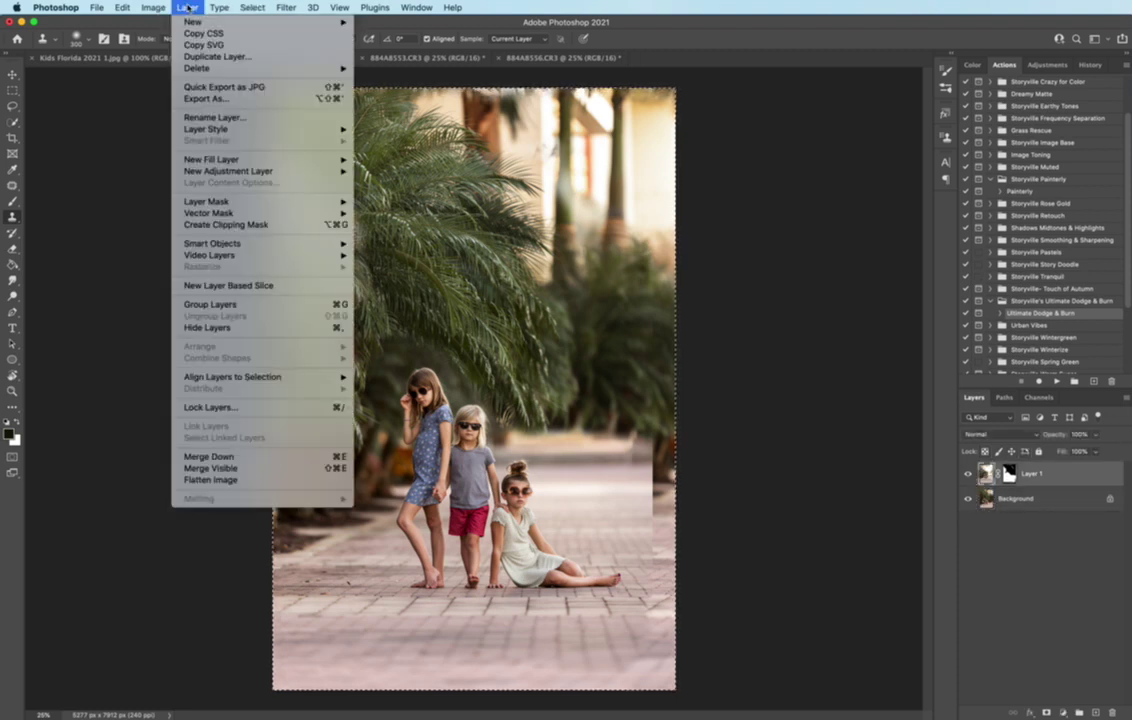
{"action": "mouse_move", "coordinate": [252, 7]}
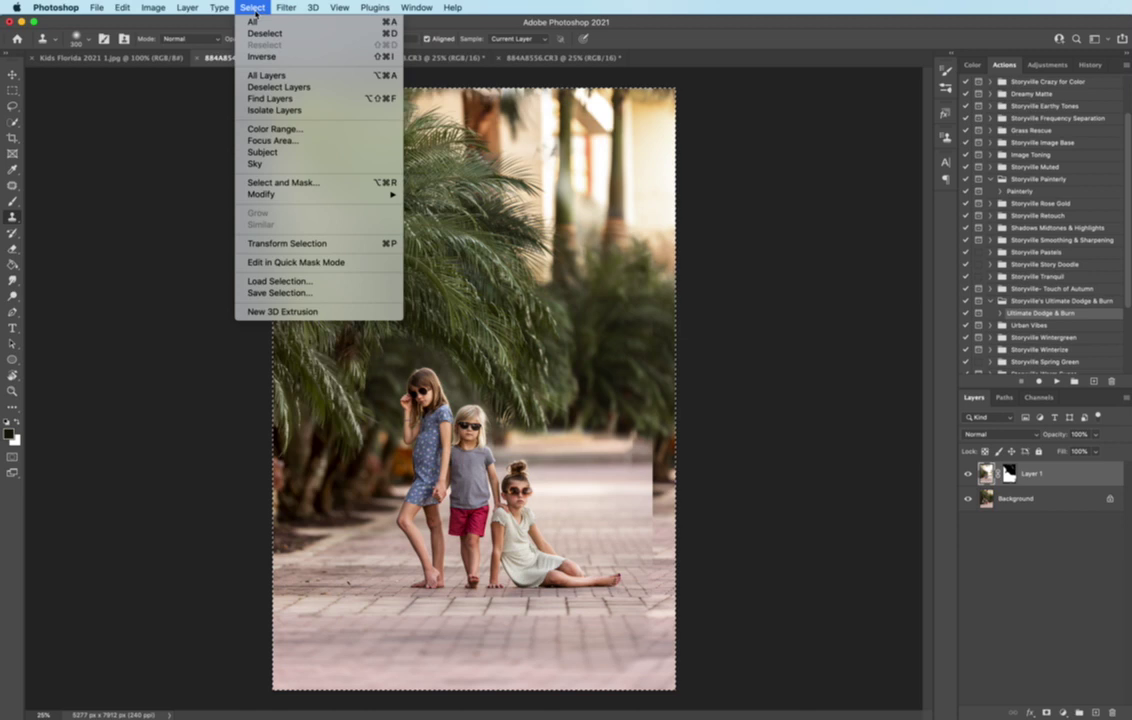
{"action": "left_click", "coordinate": [290, 245]}
{"action": "left_click_drag", "start_coordinate": [674, 691], "coordinate": [651, 657]}
{"action": "left_click_drag", "start_coordinate": [273, 88], "coordinate": [296, 123]}
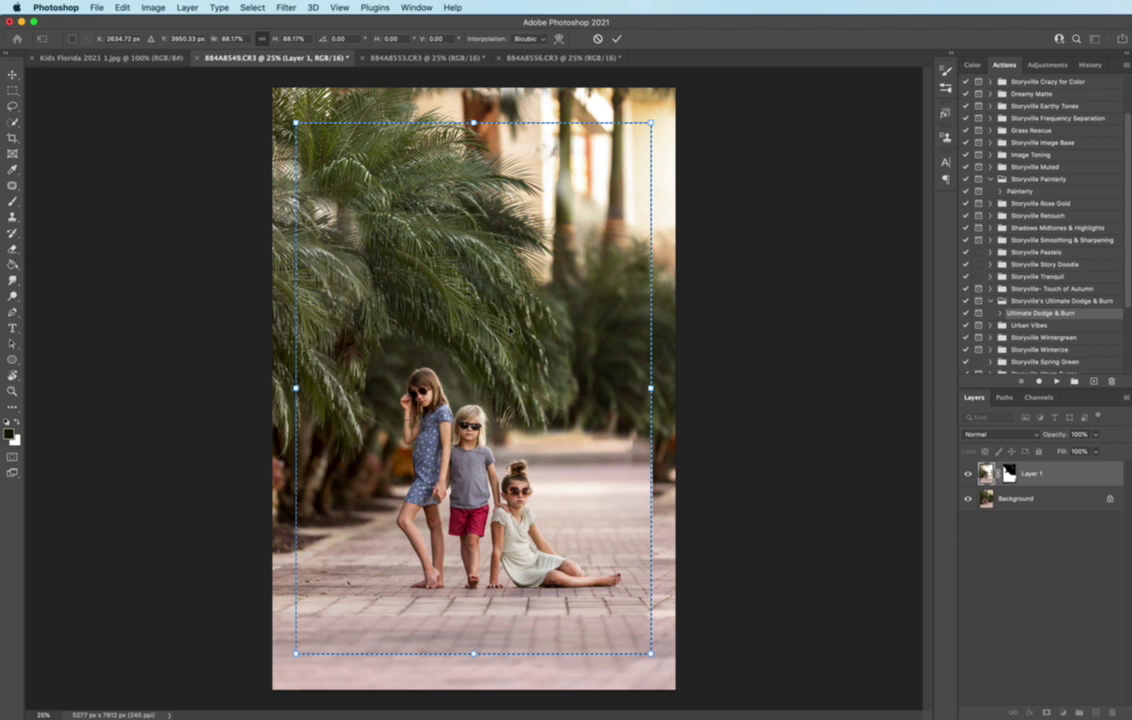
{"action": "left_click_drag", "start_coordinate": [513, 201], "coordinate": [508, 201]}
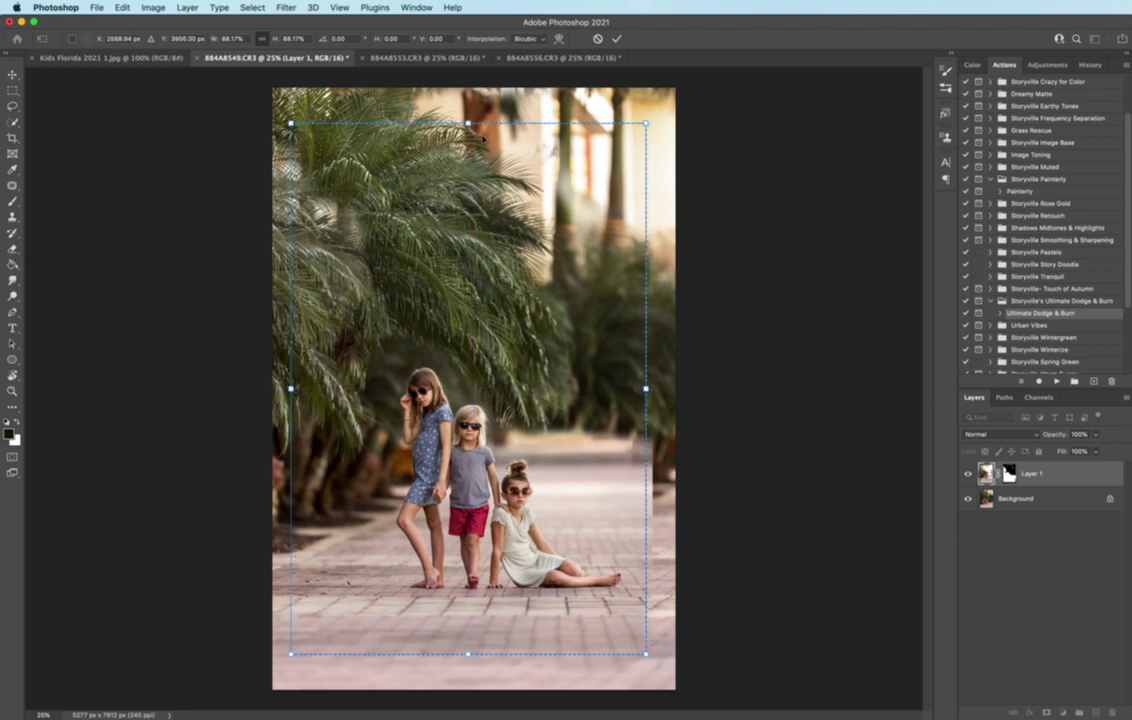
{"action": "left_click_drag", "start_coordinate": [483, 140], "coordinate": [494, 163]}
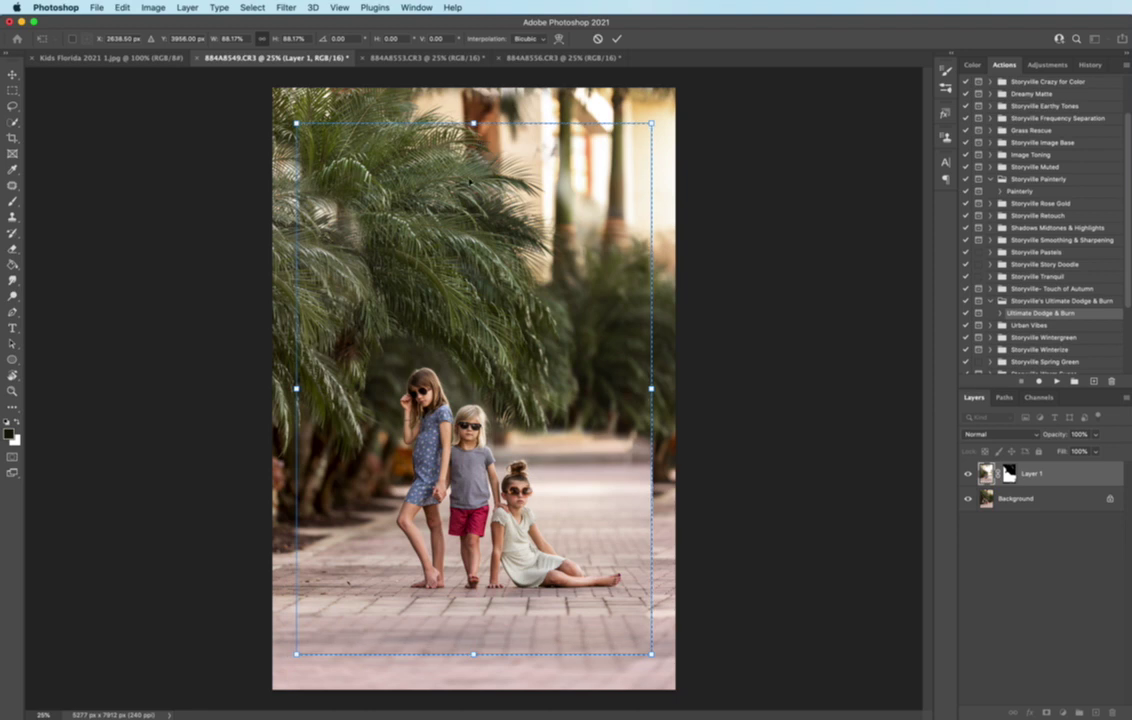
{"action": "left_click", "coordinate": [617, 38]}
Crop the image to the reduced selection
{"action": "left_click", "coordinate": [153, 8]}
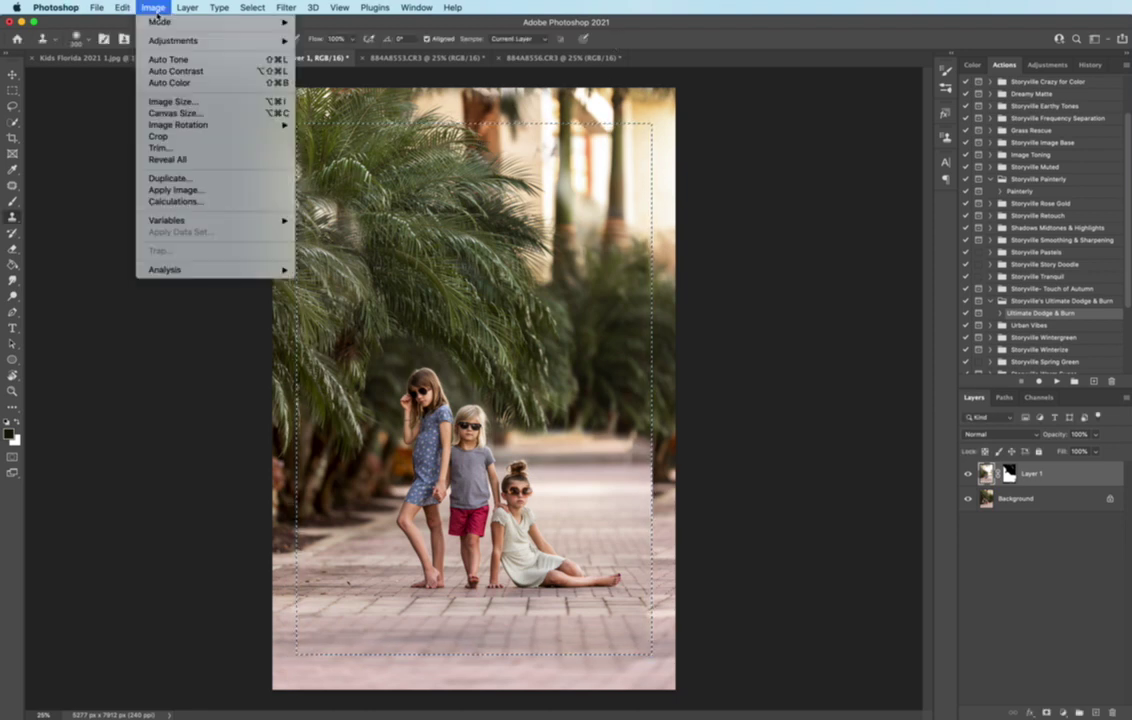
{"action": "mouse_move", "coordinate": [131, 5]}
{"action": "left_click", "coordinate": [170, 136]}
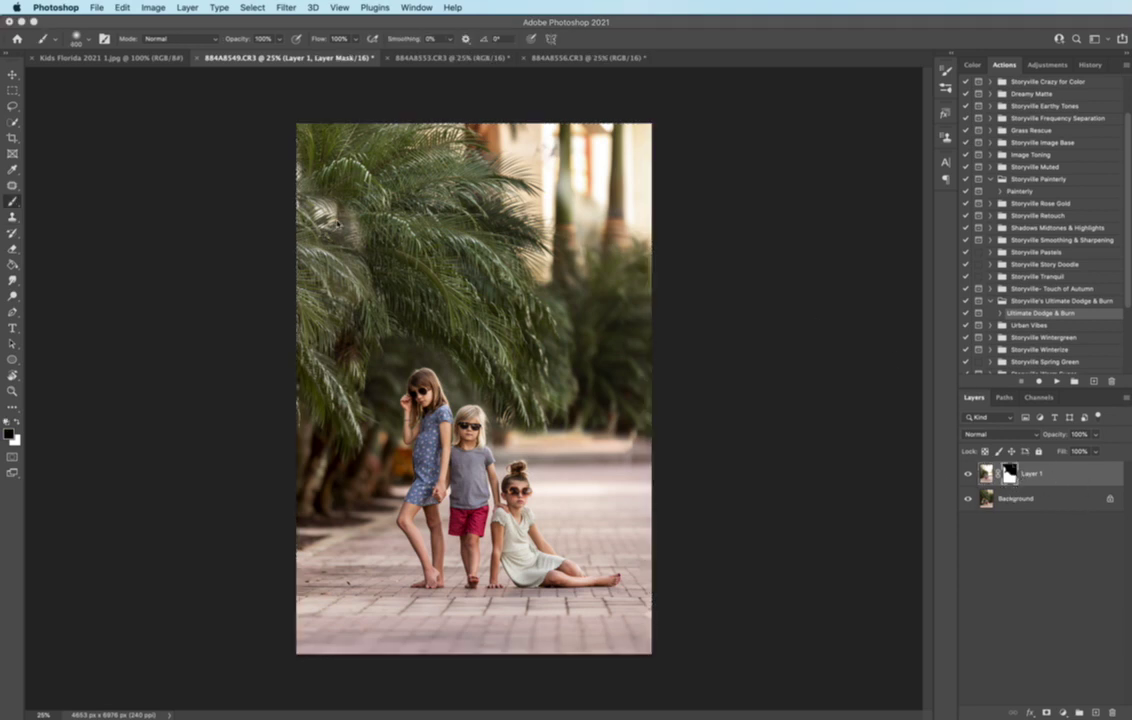
Flatten the image and duplicate the resulting Background layer
{"action": "key", "text": "super+a"}
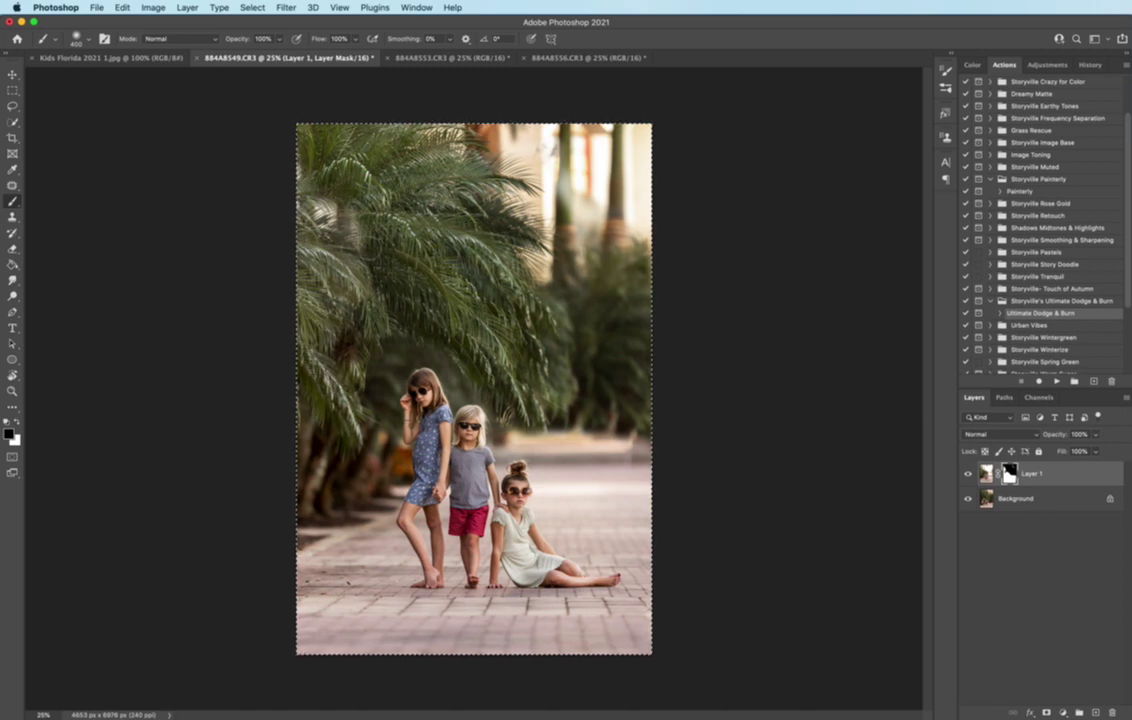
{"action": "key", "text": "x"}
{"action": "key", "text": "x"}
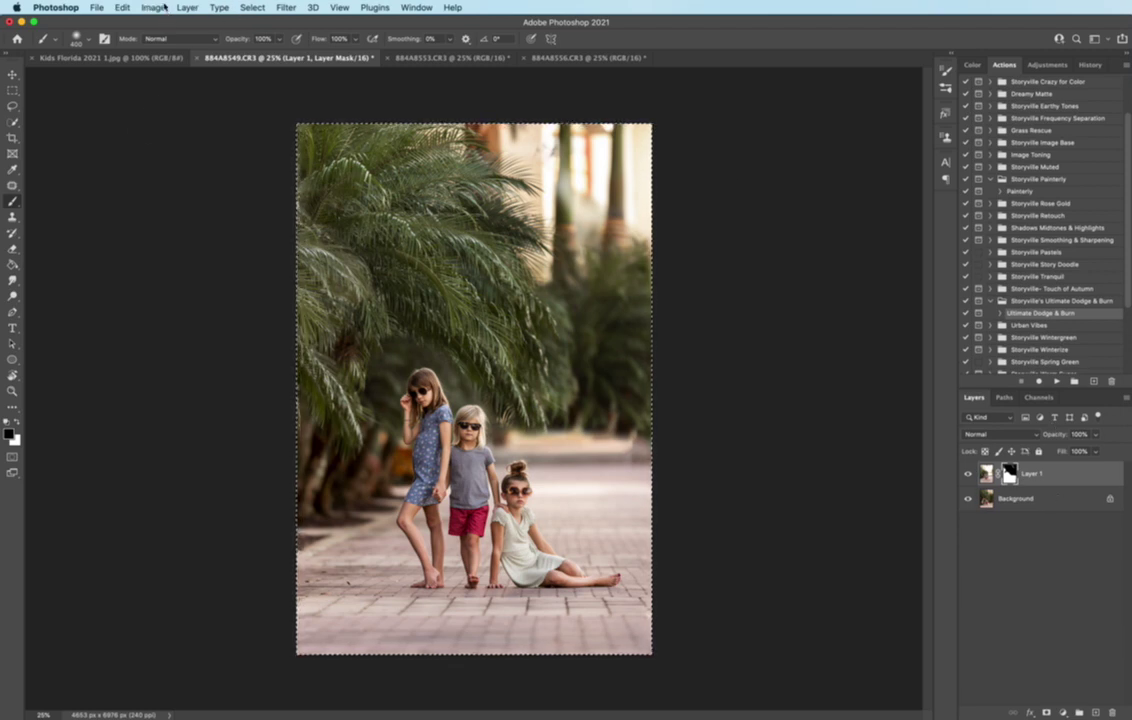
{"action": "left_click", "coordinate": [186, 8]}
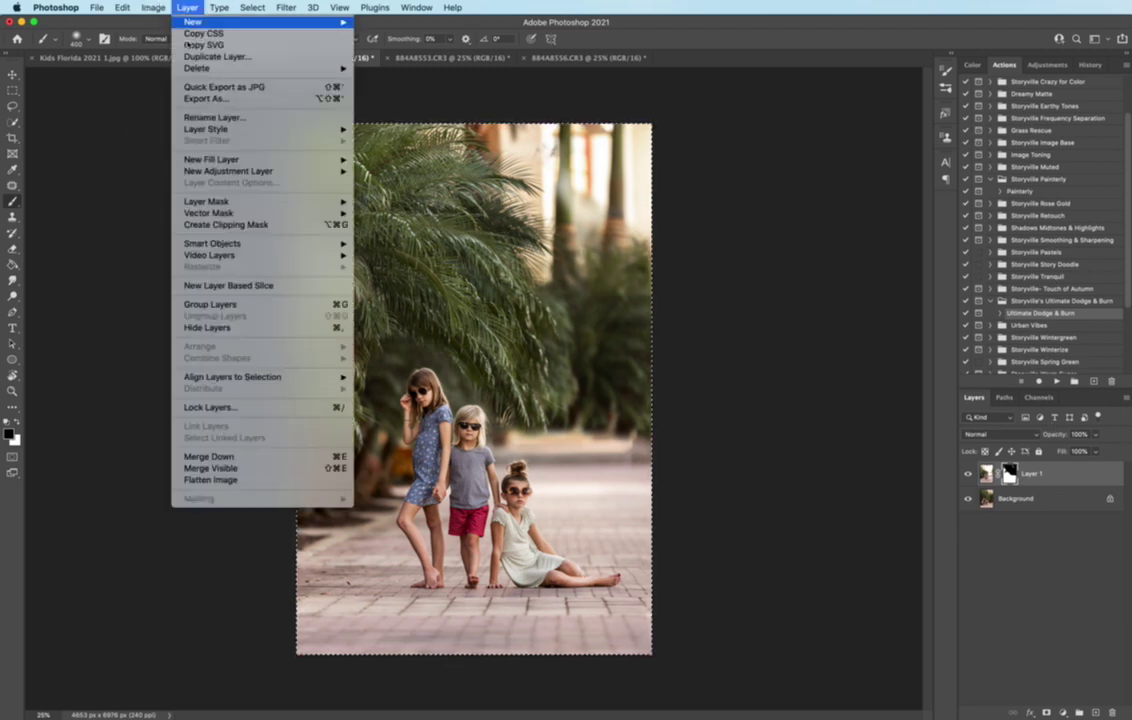
{"action": "left_click", "coordinate": [228, 480]}
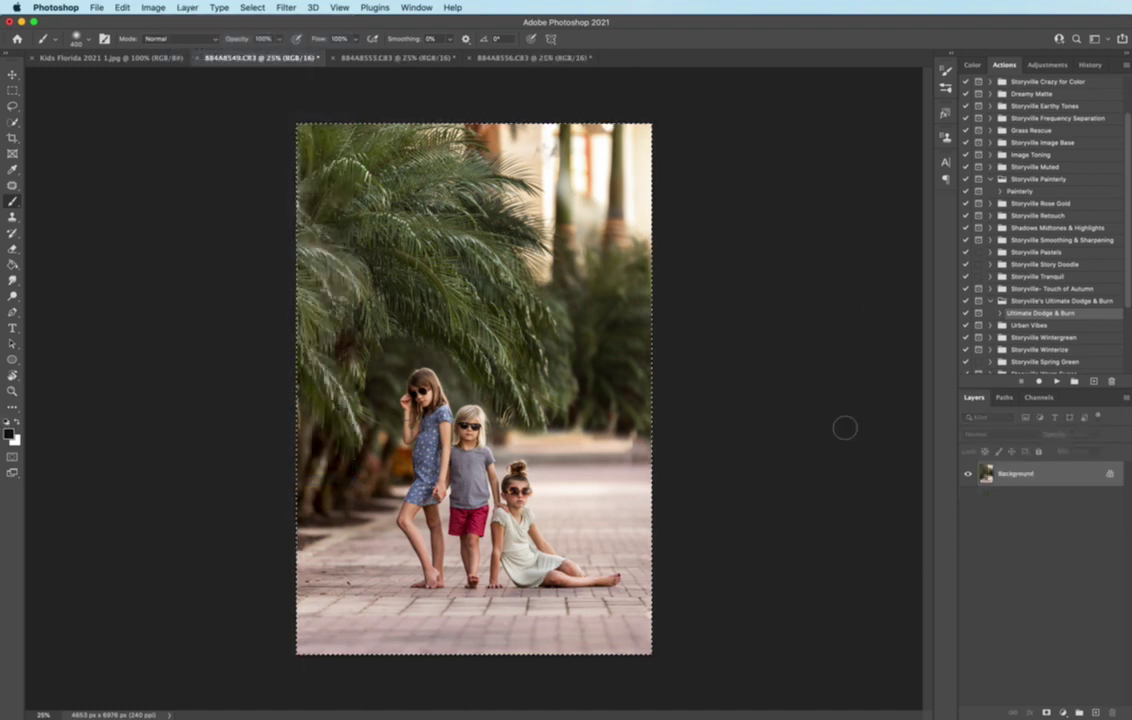
{"action": "key", "text": "cmd+j"}
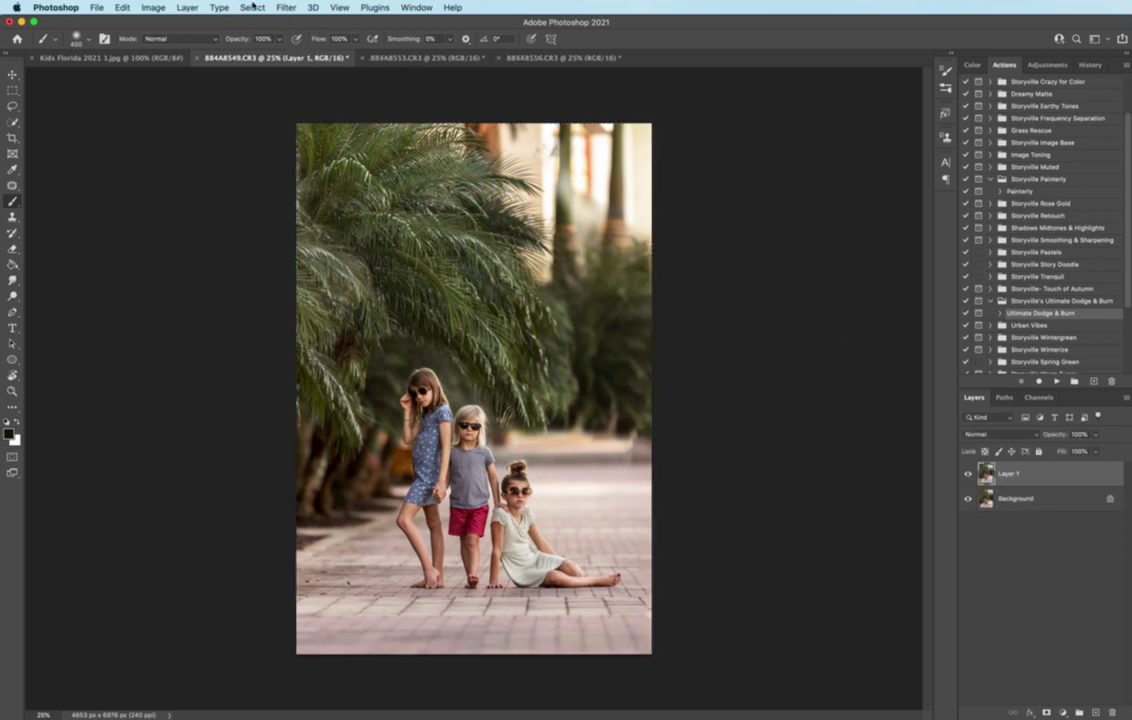
Apply the Simplicity 2 preset from the Storyville Simplicity set to Layer 1 with the Camera Raw Filter
{"action": "left_click", "coordinate": [287, 8]}
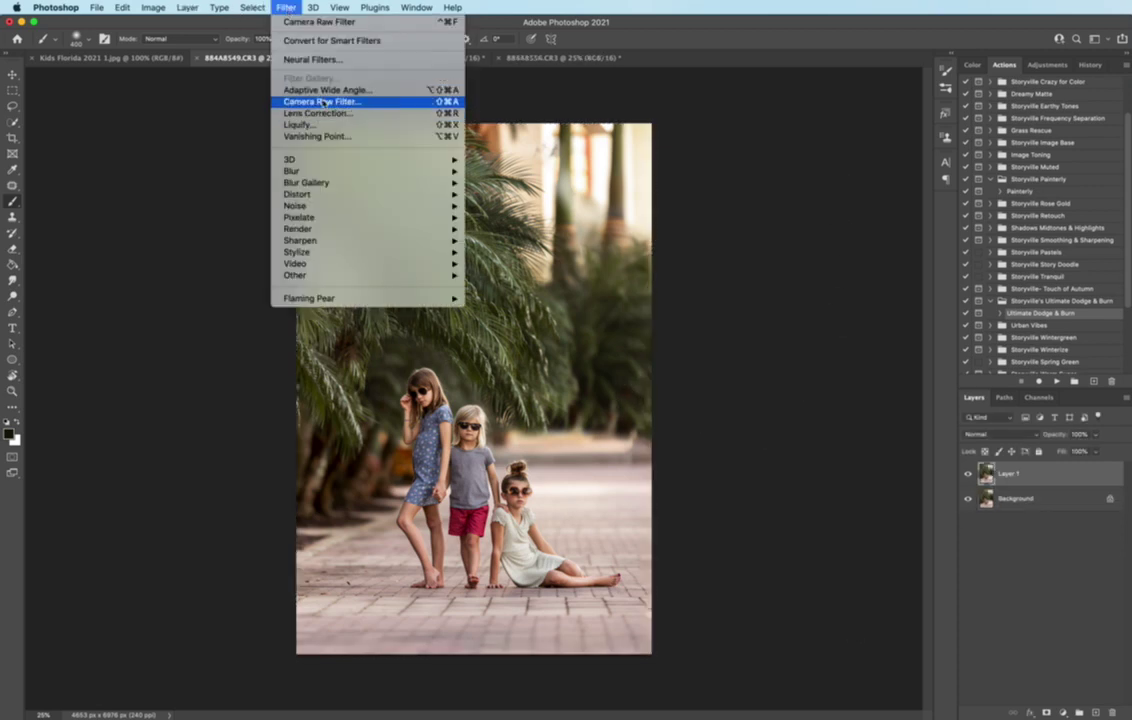
{"action": "left_click", "coordinate": [341, 103]}
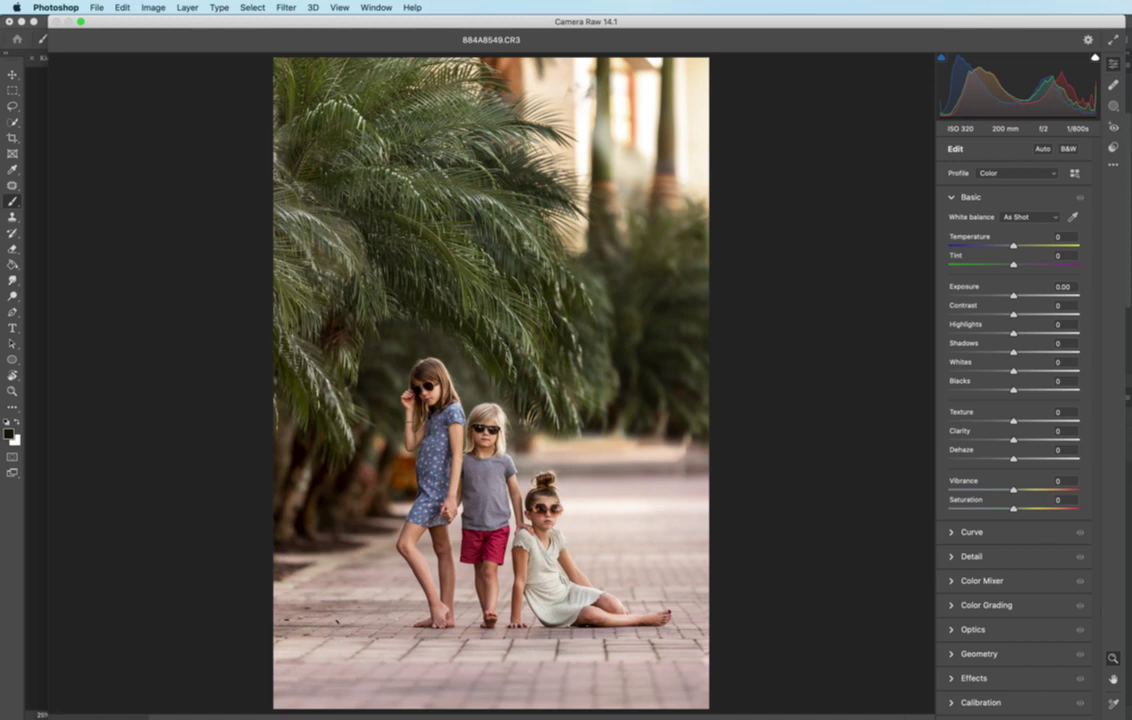
{"action": "left_click_drag", "start_coordinate": [1125, 716], "coordinate": [1019, 609]}
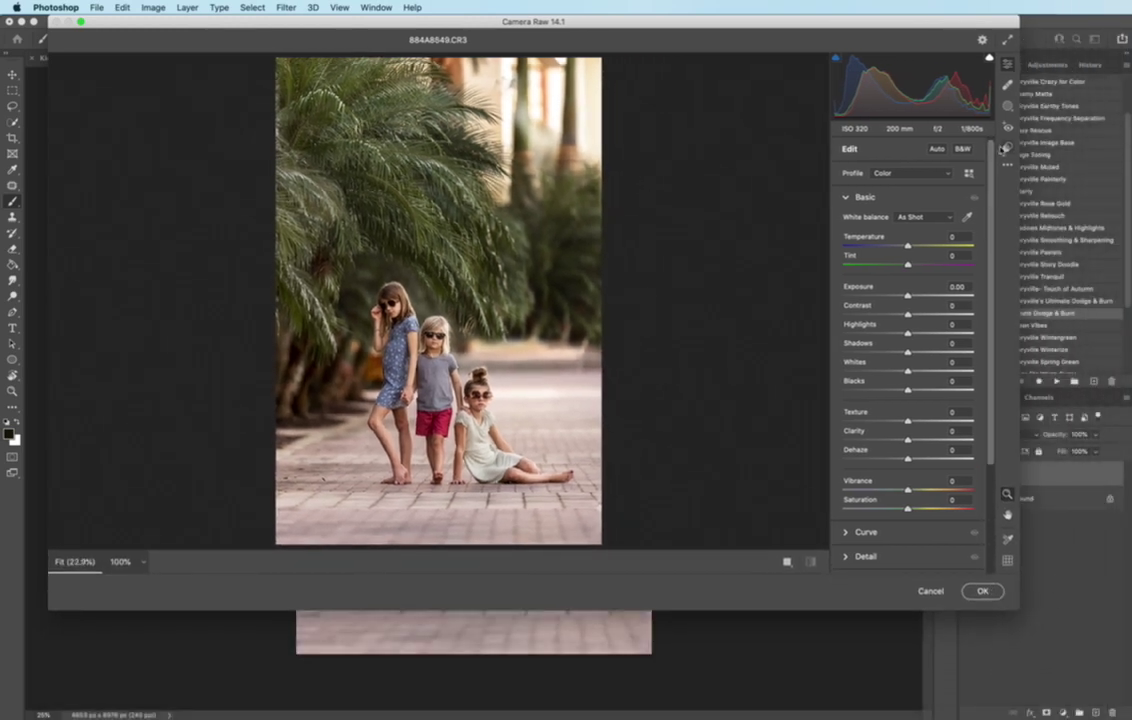
{"action": "left_click", "coordinate": [1007, 149]}
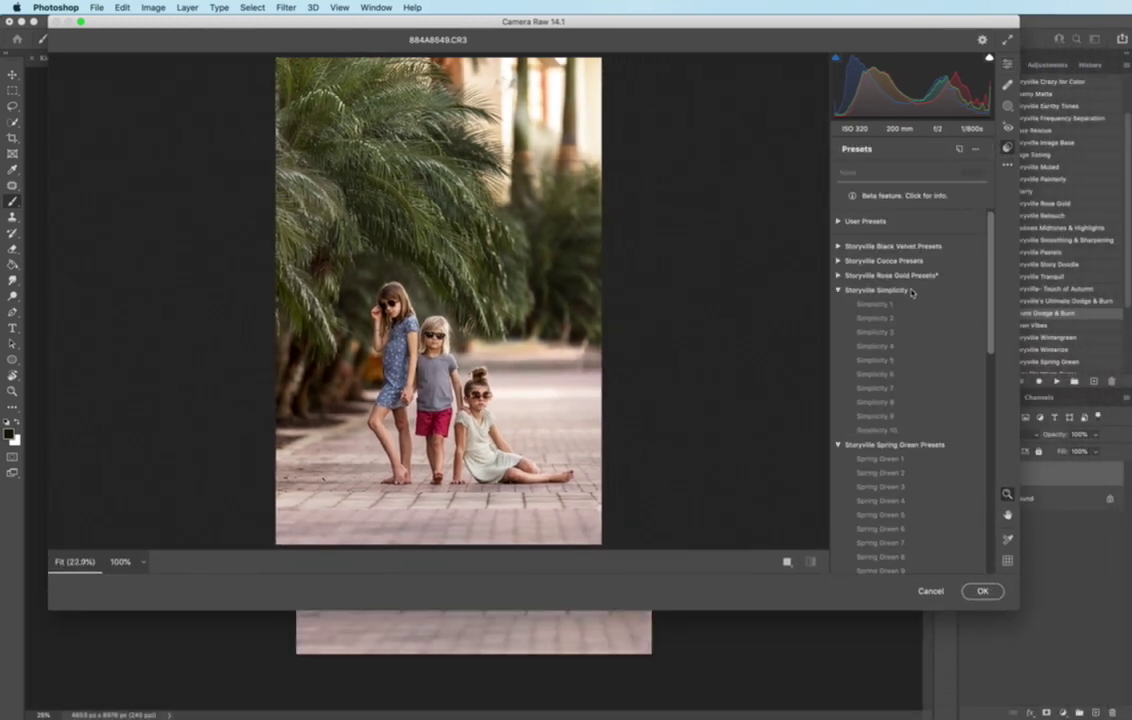
{"action": "left_click", "coordinate": [872, 304]}
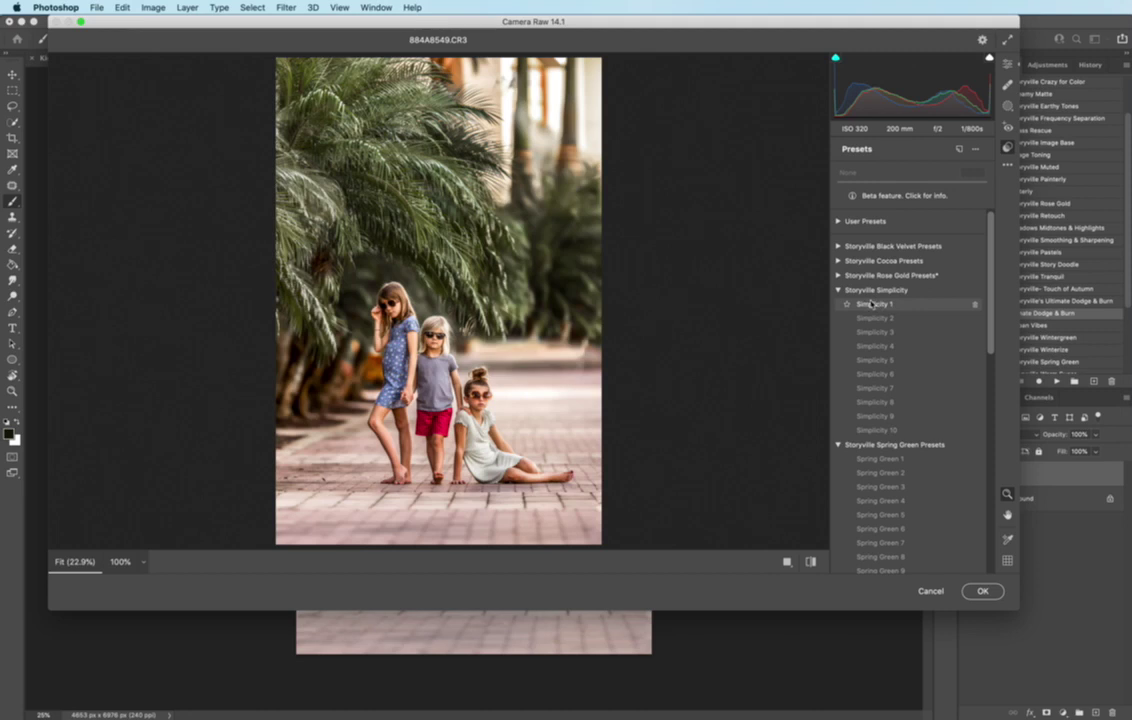
{"action": "left_click", "coordinate": [874, 304]}
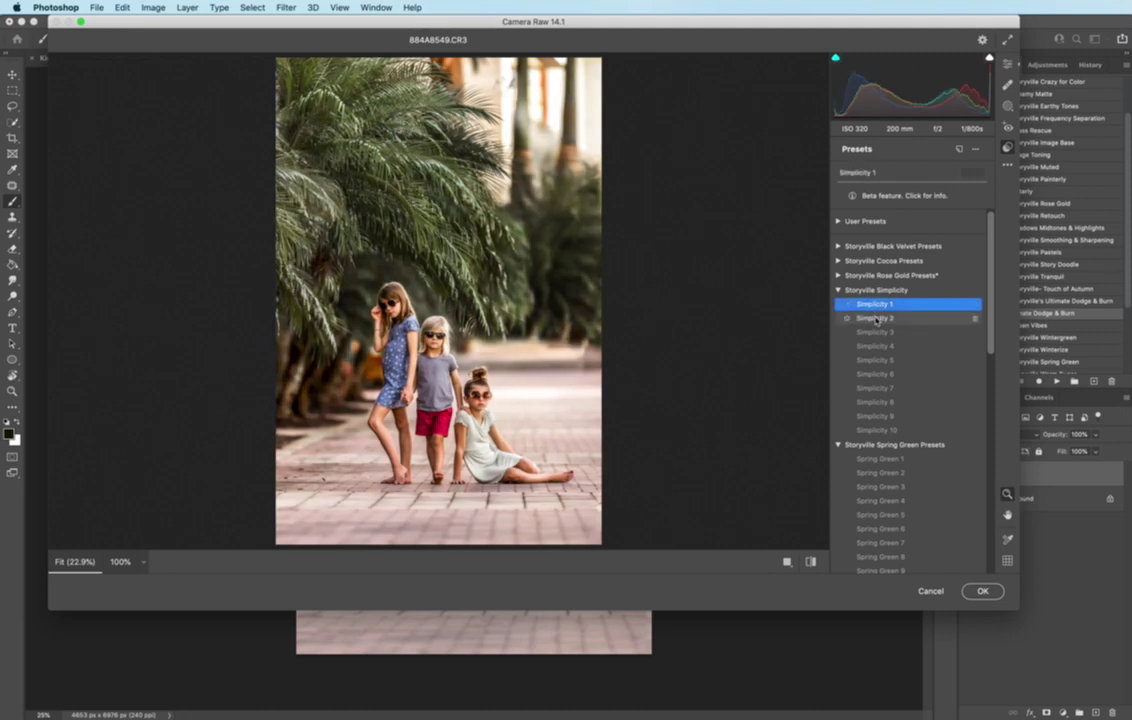
{"action": "left_click", "coordinate": [878, 319]}
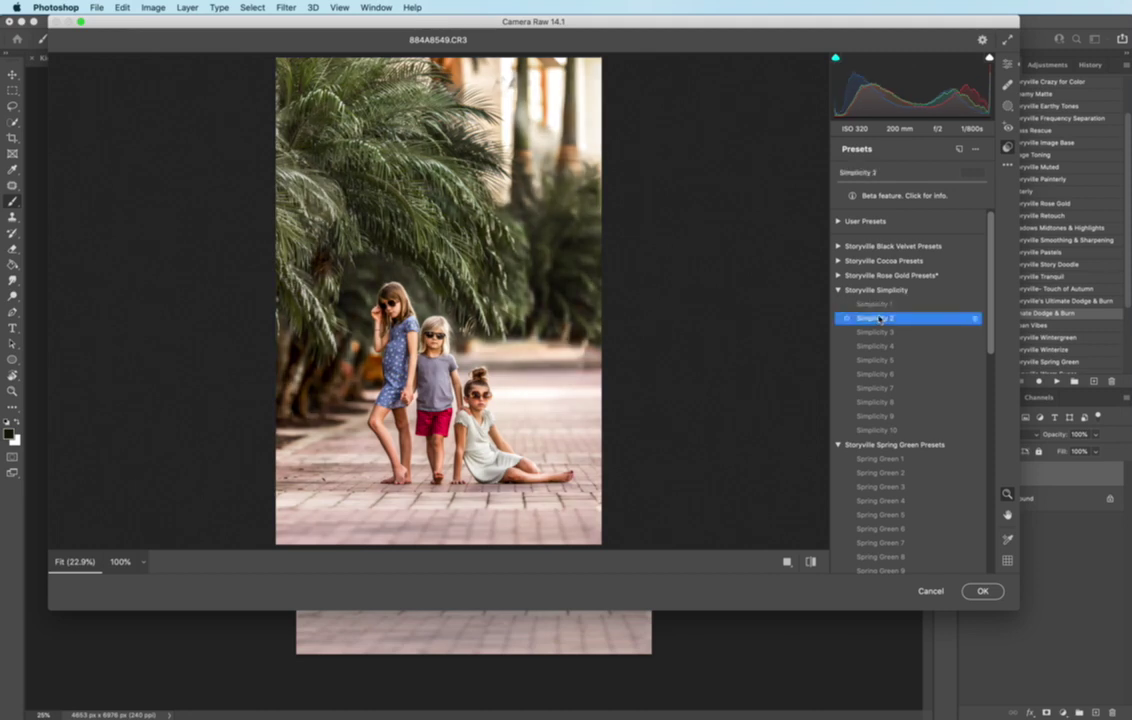
{"action": "key", "text": "Return"}
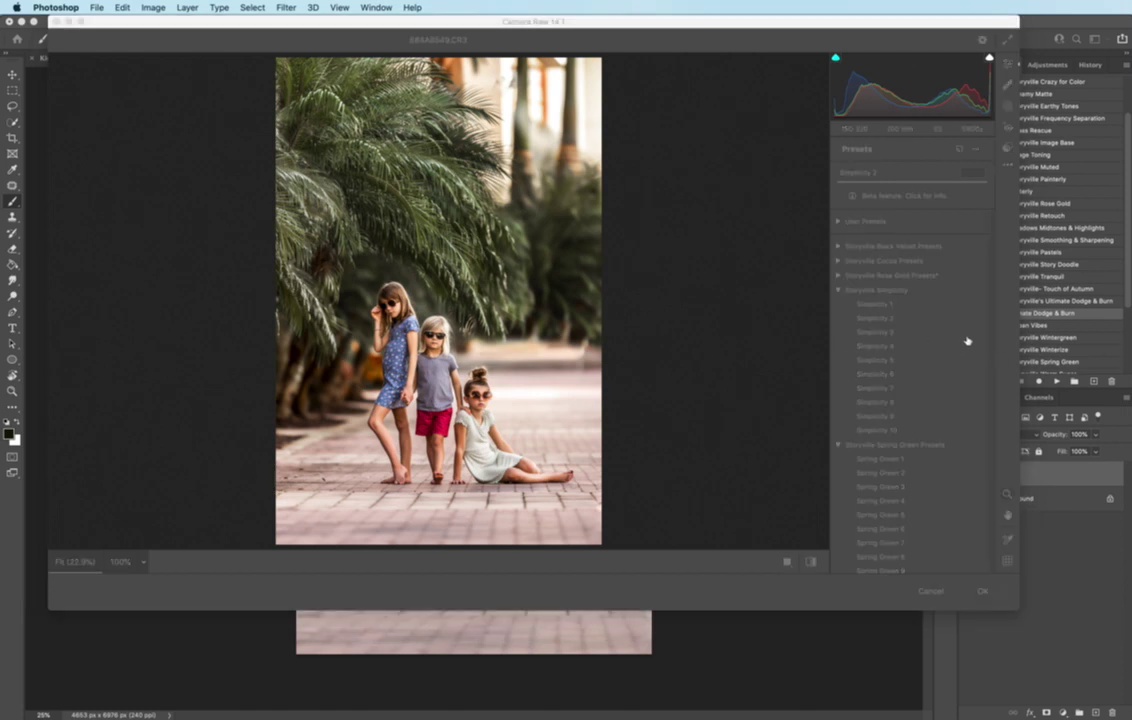
{"action": "left_click", "coordinate": [756, 355]}
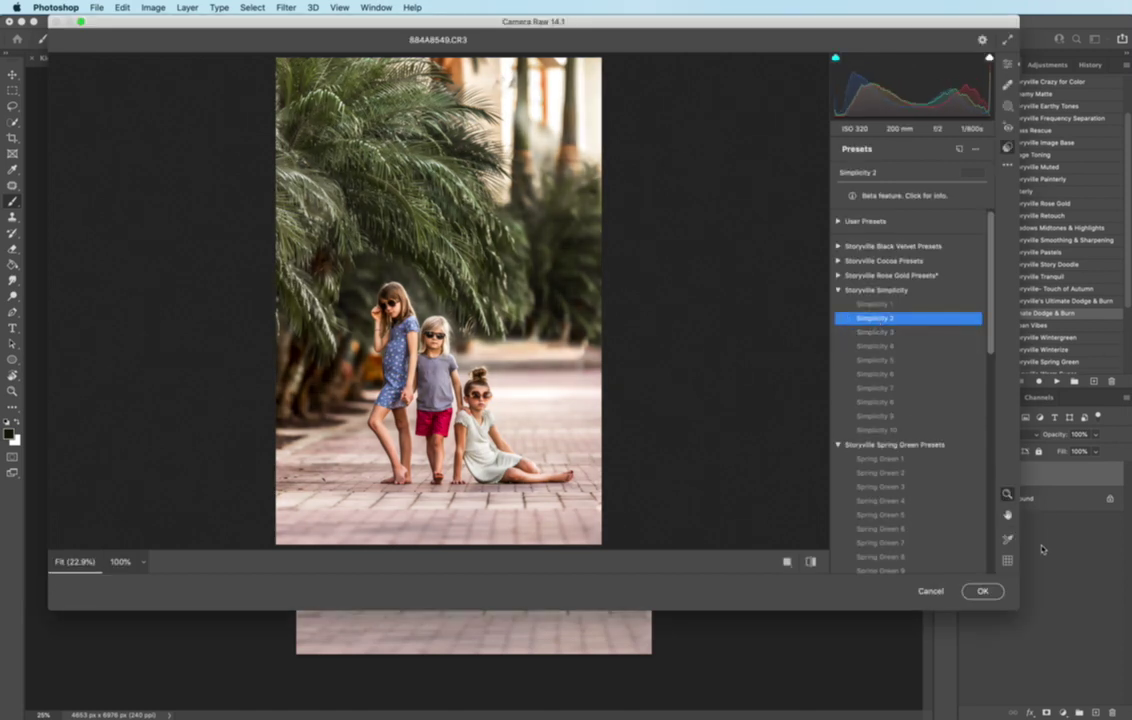
{"action": "left_click", "coordinate": [985, 591]}
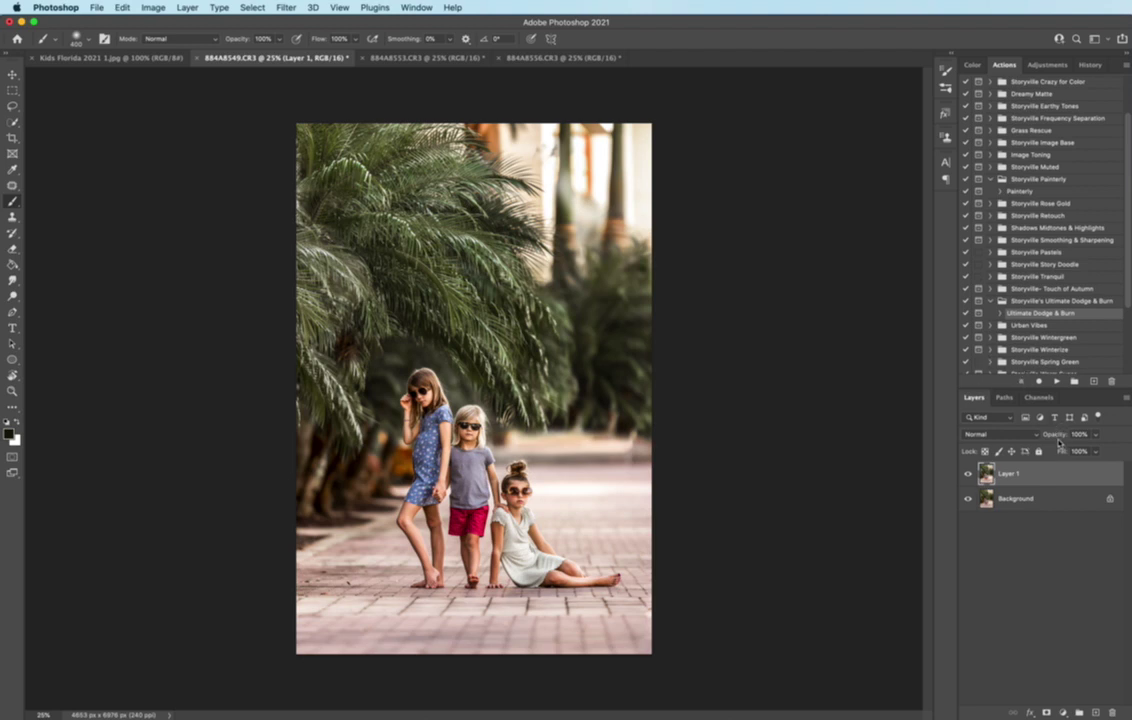
Lower Layer 1's opacity to 47% and compare the image with the layer hidden and shown
{"action": "left_click_drag", "start_coordinate": [1060, 437], "coordinate": [946, 413]}
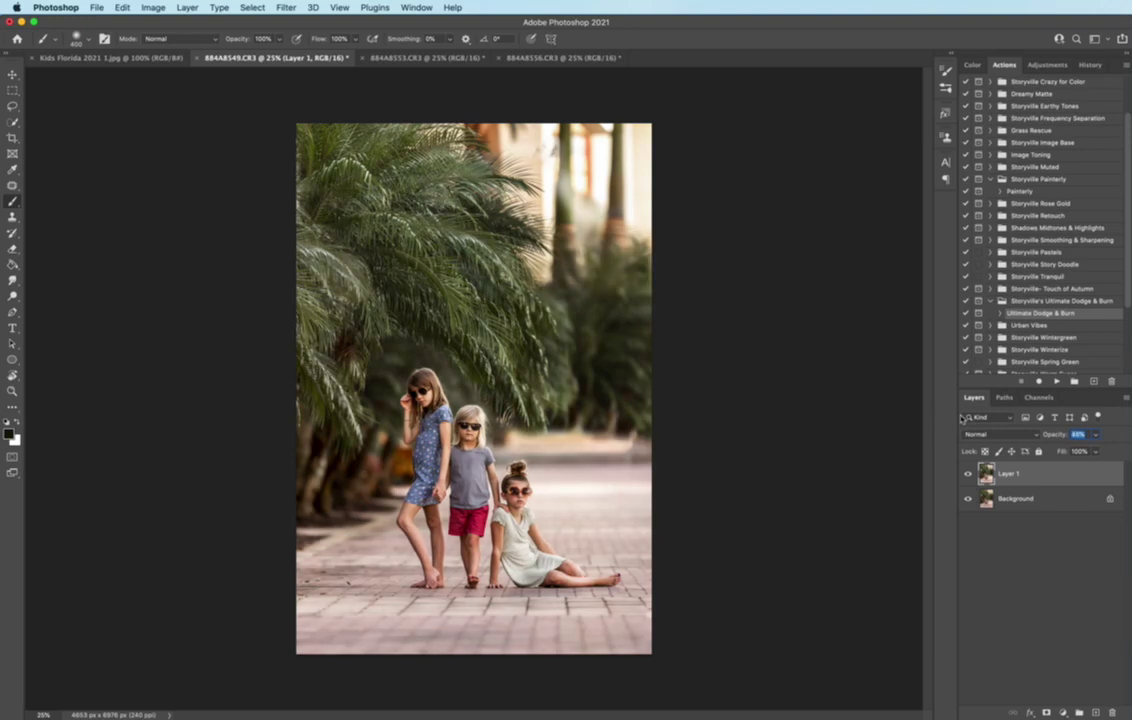
{"action": "left_click_drag", "start_coordinate": [961, 418], "coordinate": [959, 425]}
{"action": "left_click", "coordinate": [967, 475]}
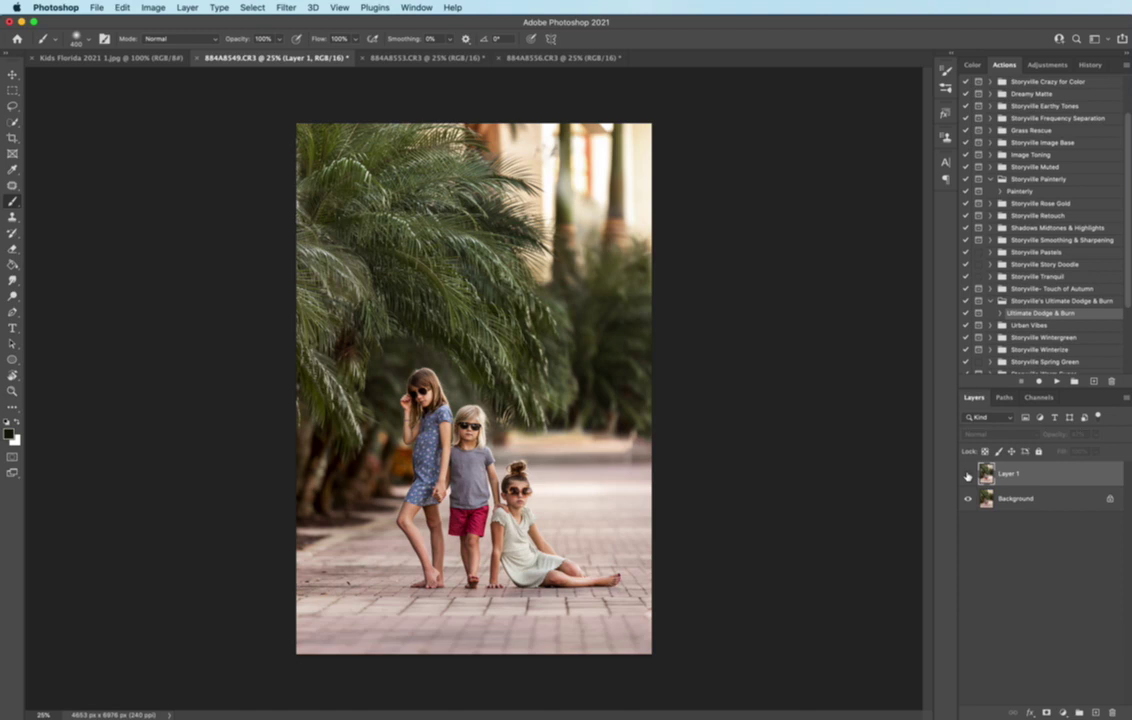
{"action": "left_click", "coordinate": [968, 475]}
{"action": "left_click", "coordinate": [968, 475]}
{"action": "left_click", "coordinate": [968, 475]}
Add a mask to Layer 1 and paint black over the palm foliage with a soft 1200 px brush
{"action": "left_click", "coordinate": [1046, 713]}
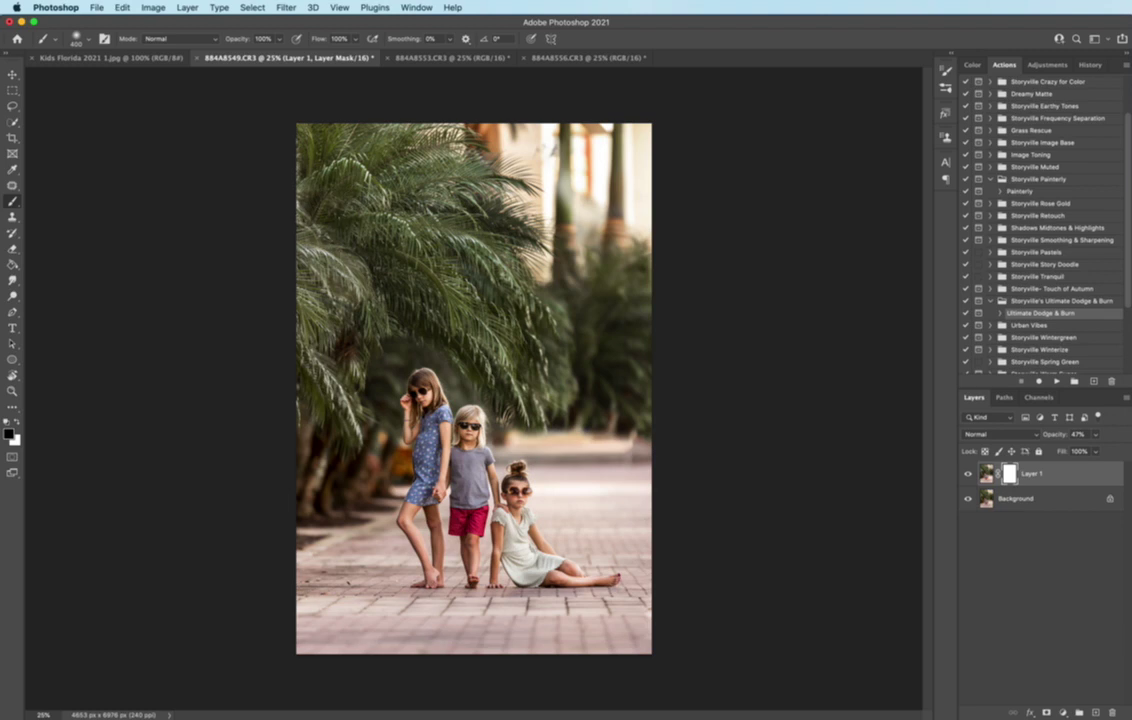
{"action": "key", "text": "bracketright"}
{"action": "key", "text": "bracketright"}
{"action": "key", "text": "bracketright"}
{"action": "key", "text": "bracketright"}
{"action": "key", "text": "bracketright"}
{"action": "key", "text": "bracketright"}
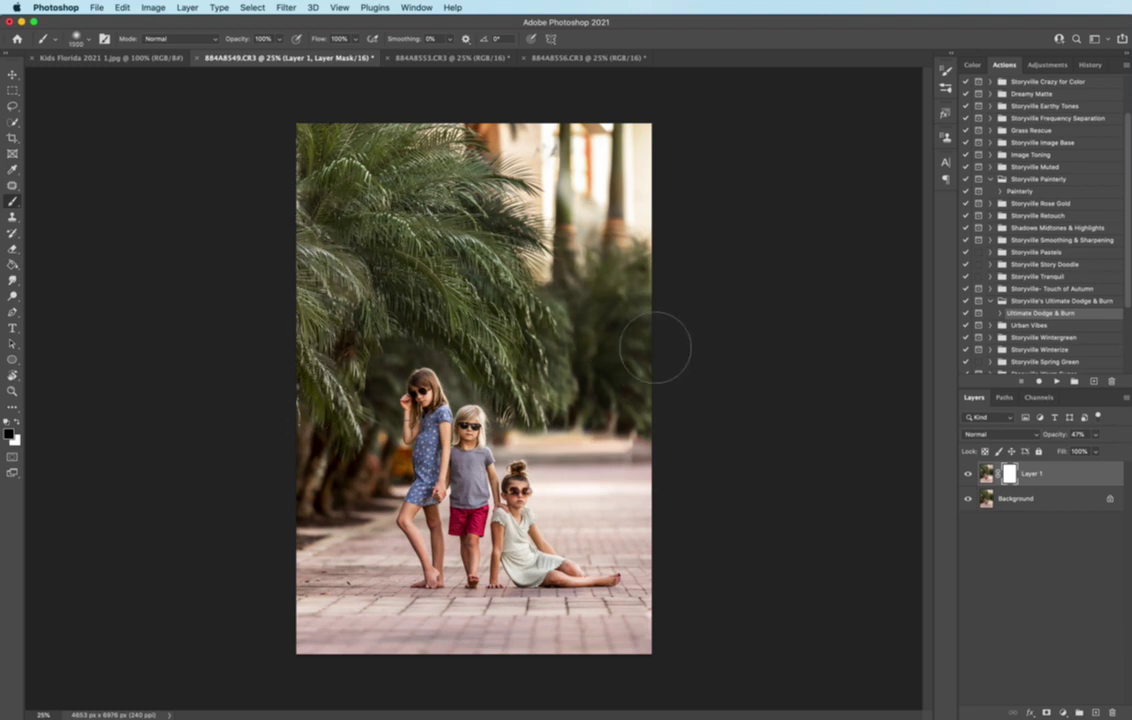
{"action": "key", "text": "bracketright"}
{"action": "key", "text": "bracketright"}
{"action": "mouse_move", "coordinate": [316, 436]}
{"action": "left_mouse_down"}
{"action": "mouse_move", "coordinate": [268, 485]}
{"action": "mouse_move", "coordinate": [244, 461]}
{"action": "left_mouse_up"}
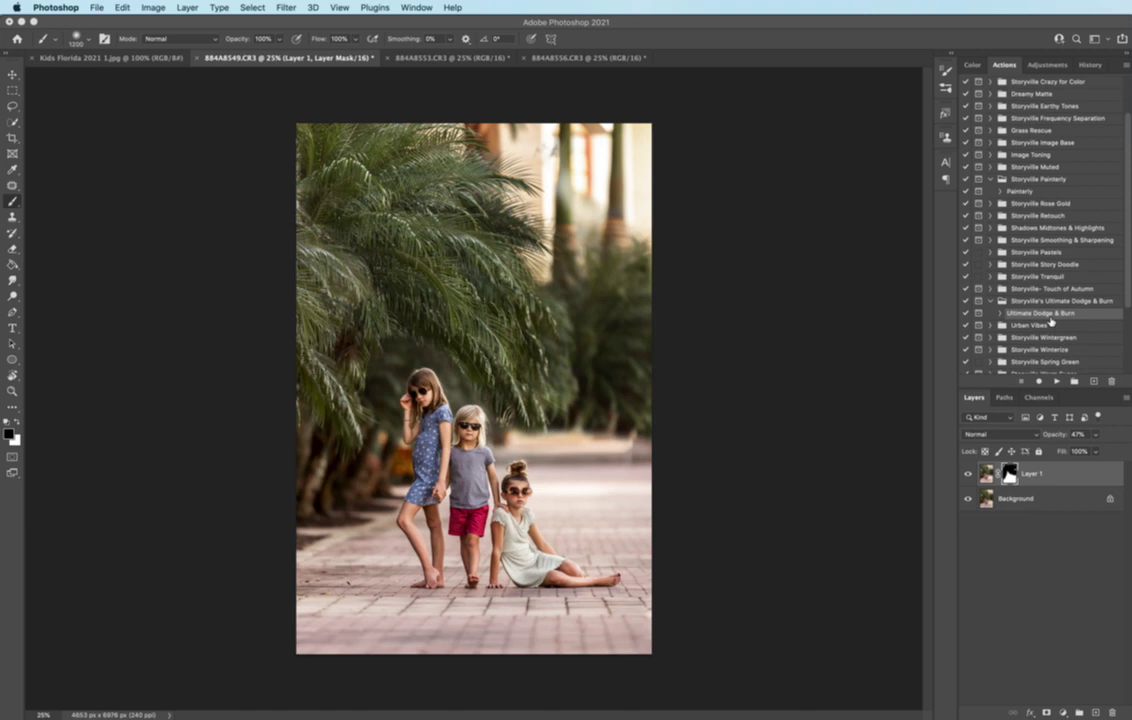
Run the Ultimate Dodge & Burn action and expand the D&B Clothing group inside Storyville's Ultimate D&B
{"action": "left_click", "coordinate": [1059, 383]}
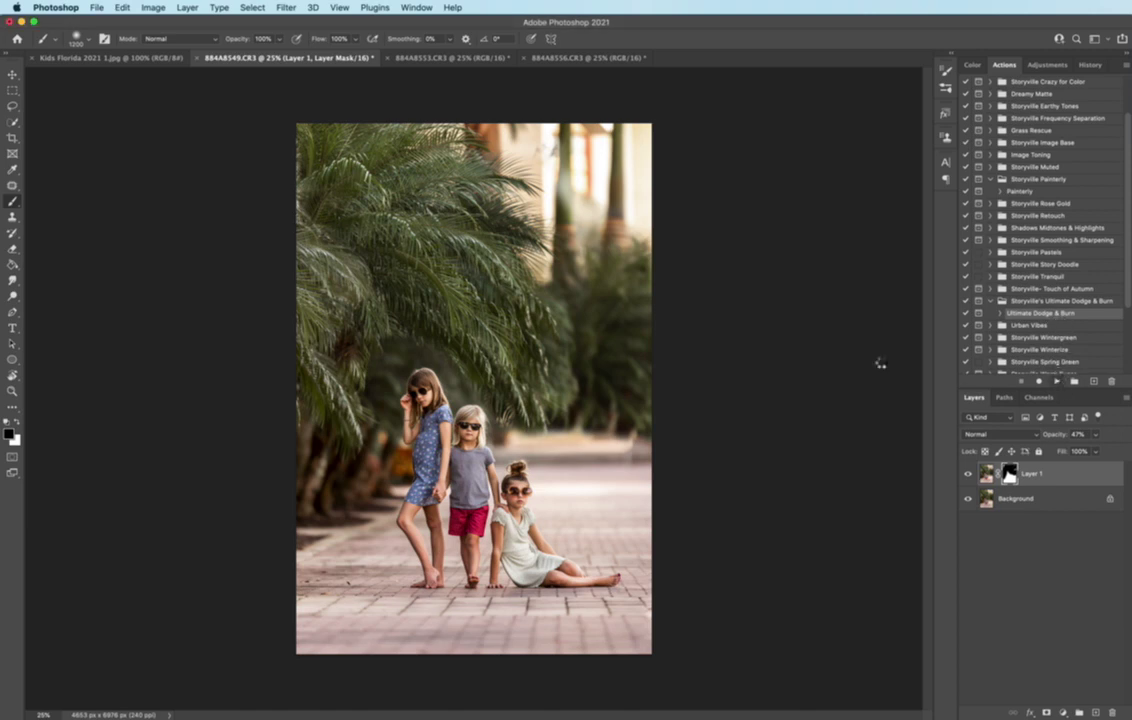
{"action": "left_click", "coordinate": [866, 292]}
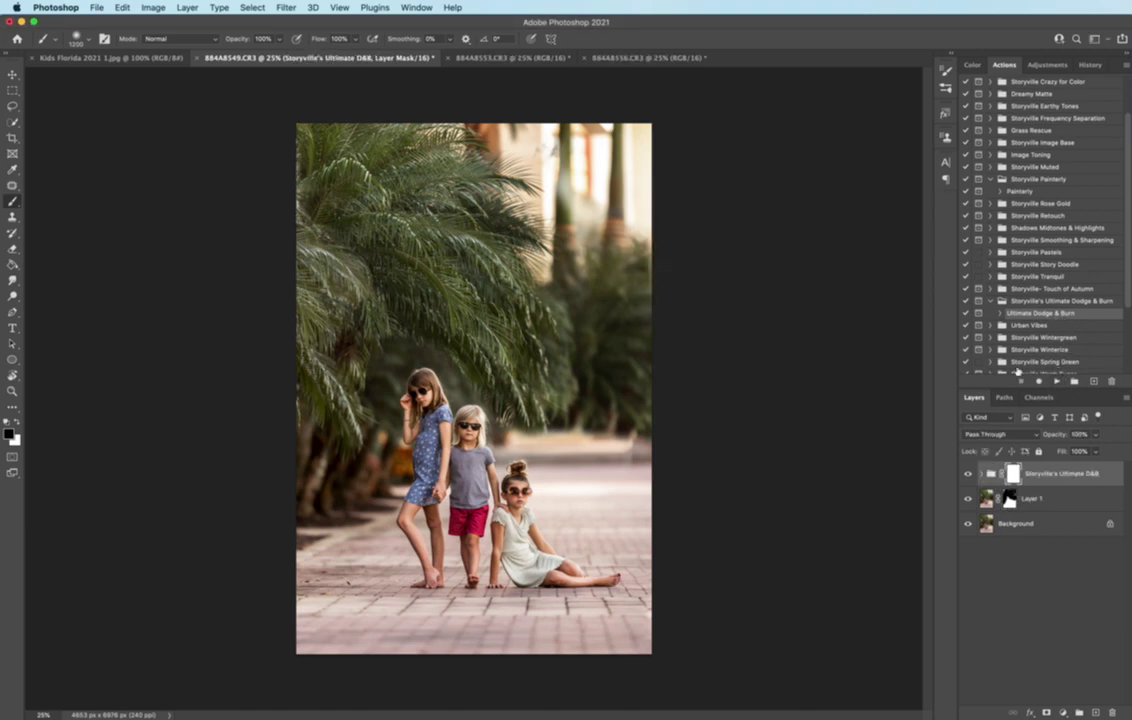
{"action": "left_click", "coordinate": [980, 474]}
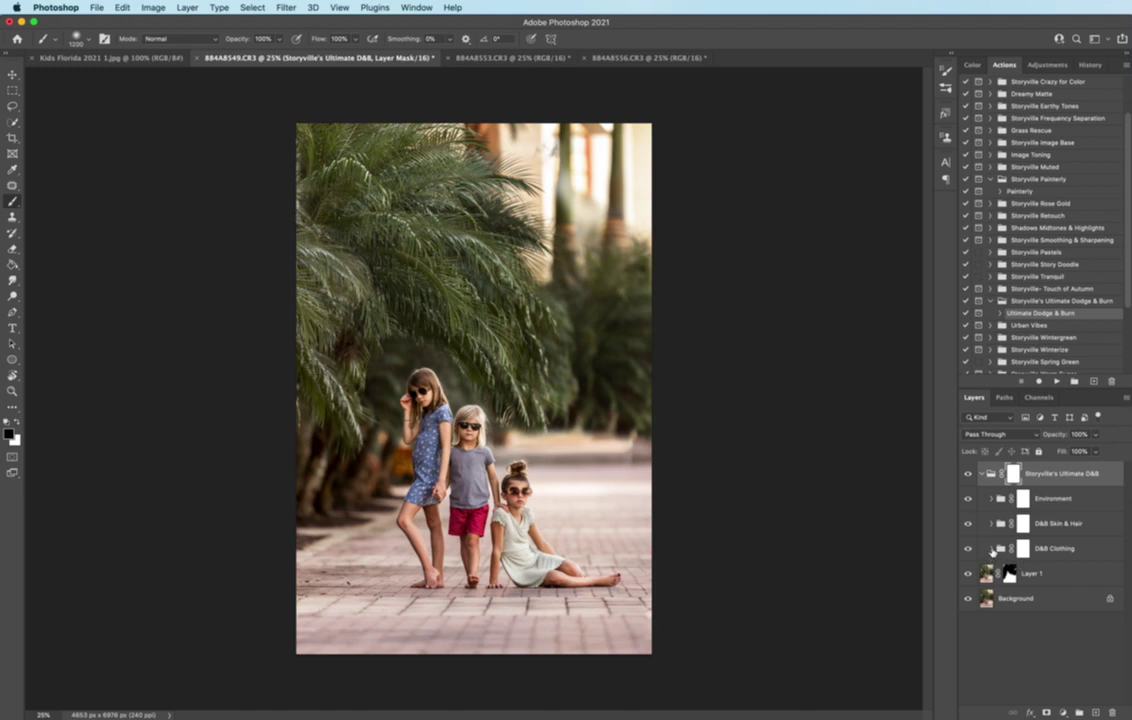
{"action": "left_click", "coordinate": [991, 549]}
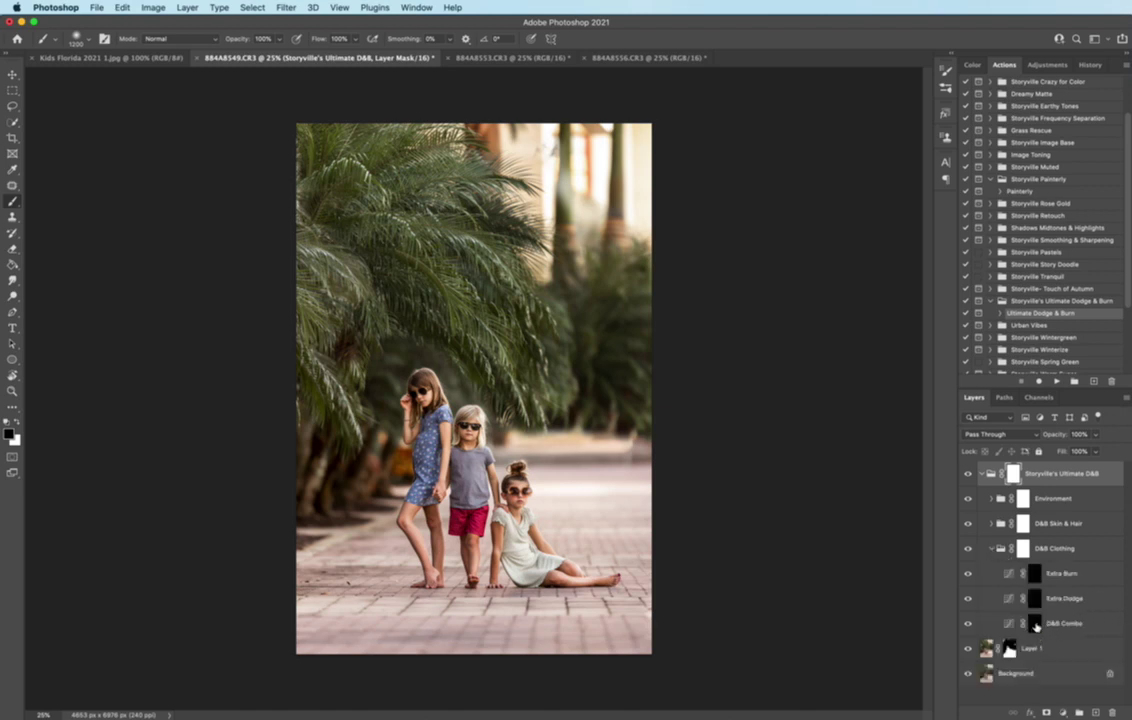
{"action": "left_click", "coordinate": [1054, 627]}
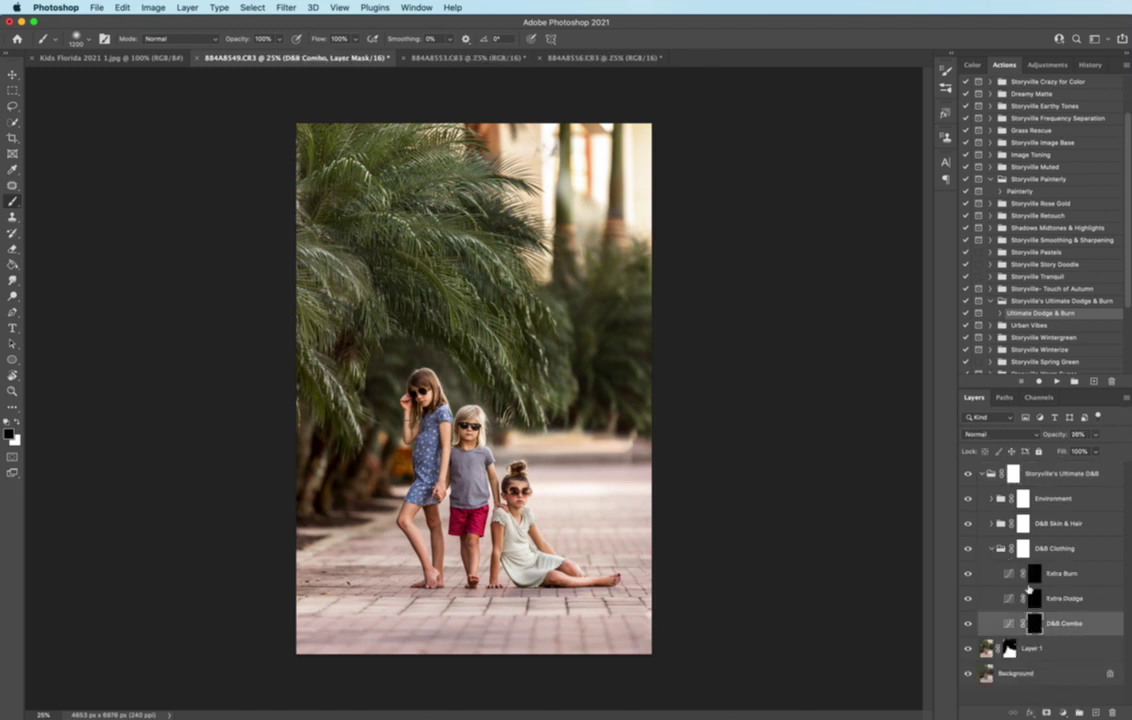
Paint white with a smaller brush on the D&B Clothing group's Extra Burn mask over the seated girl's dress
{"action": "left_click", "coordinate": [1055, 576]}
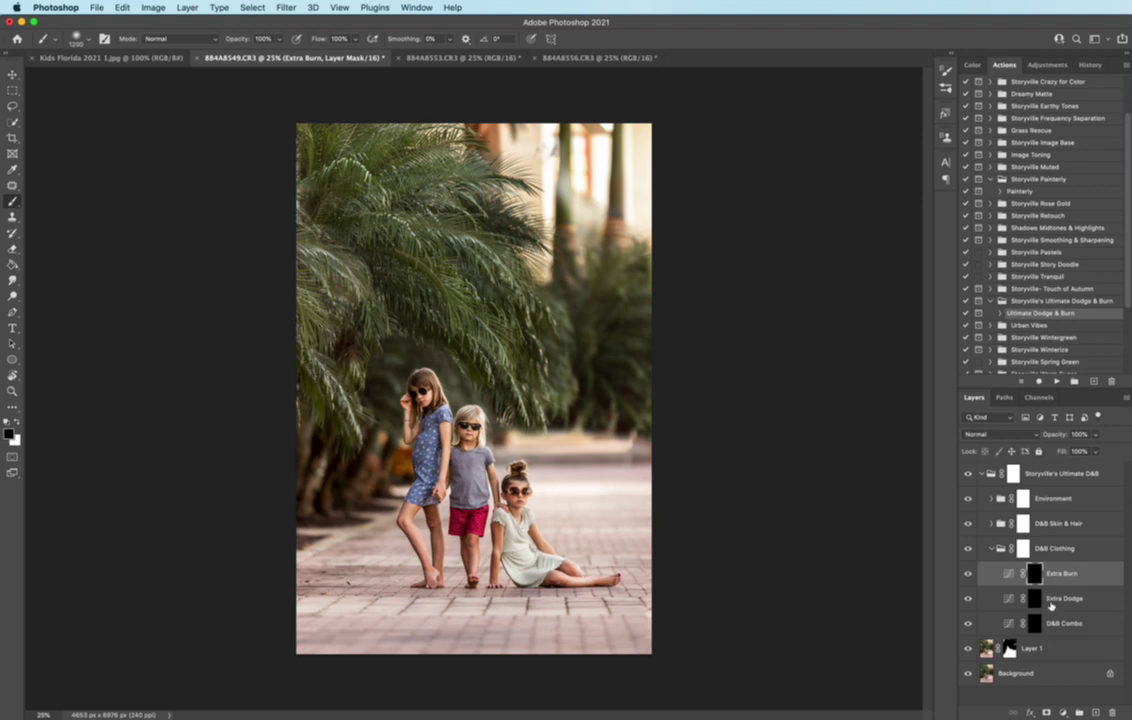
{"action": "left_click", "coordinate": [17, 422]}
{"action": "key", "text": "bracketleft"}
{"action": "key", "text": "bracketleft"}
{"action": "key", "text": "bracketleft"}
{"action": "key", "text": "bracketleft"}
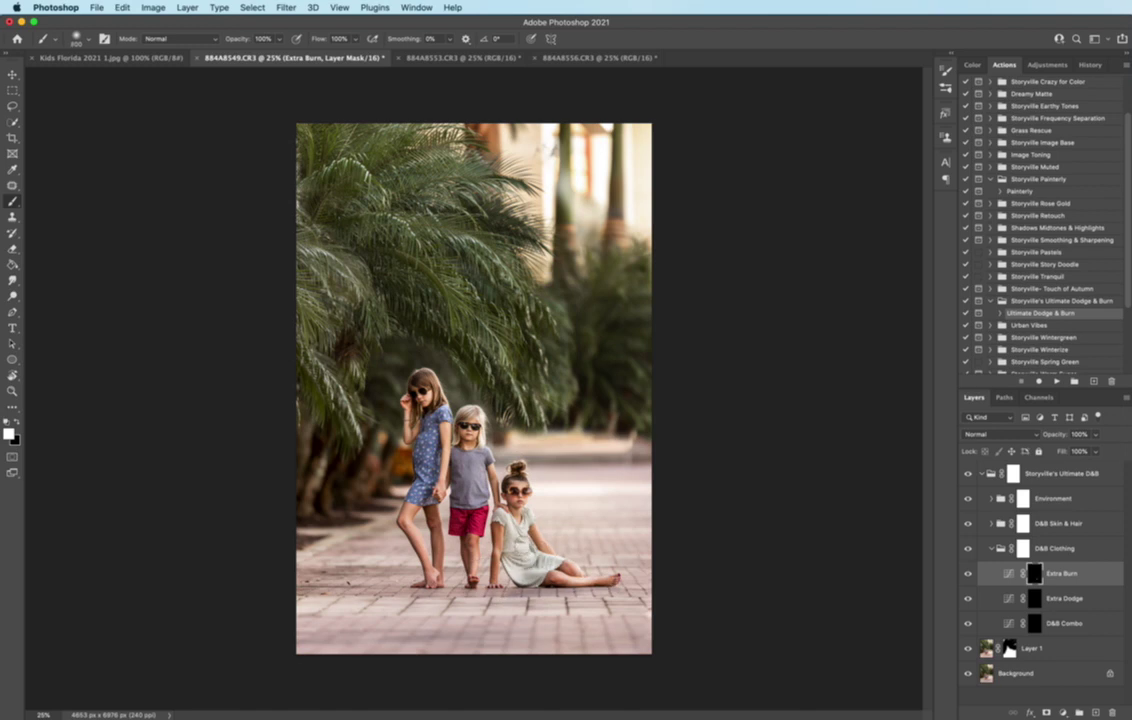
{"action": "key", "text": "bracketleft"}
{"action": "key", "text": "bracketleft"}
{"action": "key", "text": "bracketleft"}
{"action": "key", "text": "bracketleft"}
{"action": "key", "text": "bracketleft"}
Paint white on the Extra Dodge mask over the tallest girl's blue dress and set that layer's opacity to 34%
{"action": "left_click", "coordinate": [1035, 598]}
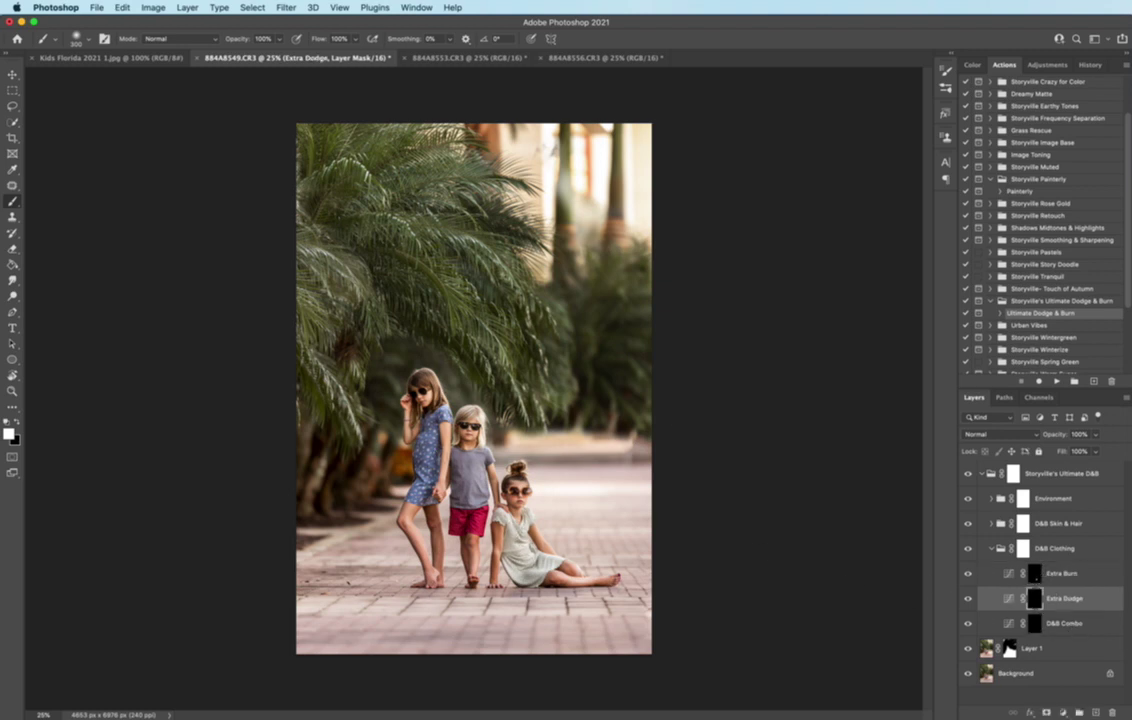
{"action": "left_click_drag", "start_coordinate": [427, 434], "coordinate": [417, 492]}
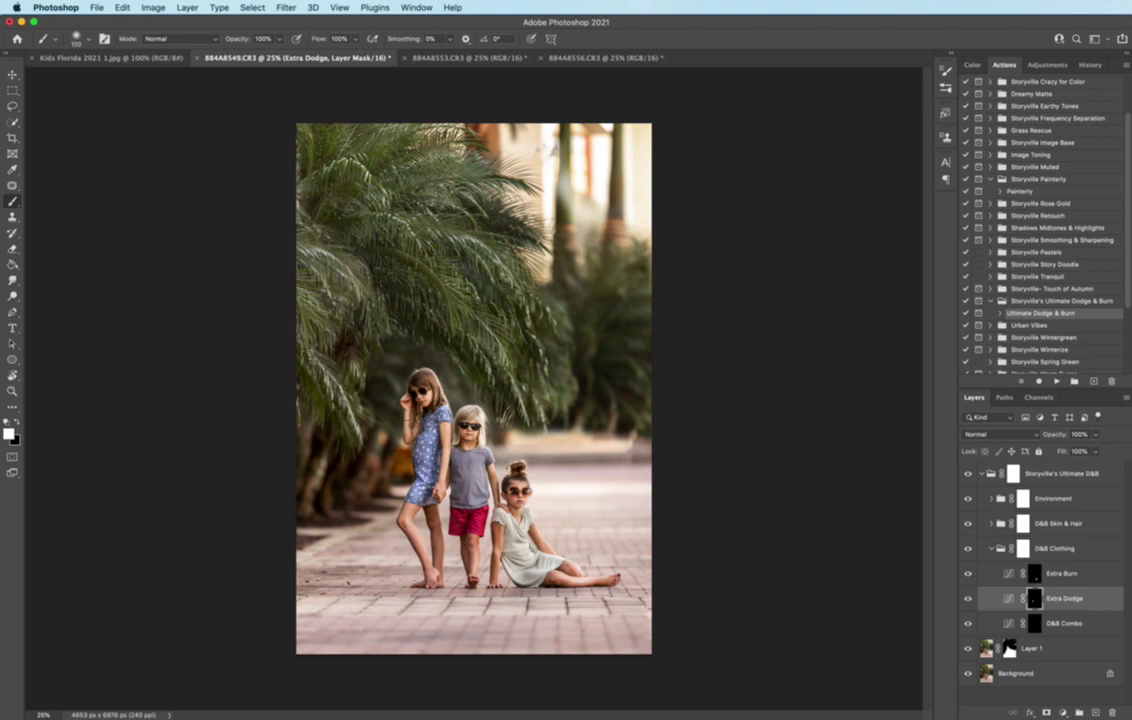
{"action": "mouse_move", "coordinate": [1056, 434]}
{"action": "left_mouse_down"}
{"action": "mouse_move", "coordinate": [974, 432]}
{"action": "mouse_move", "coordinate": [991, 431]}
{"action": "left_mouse_up"}
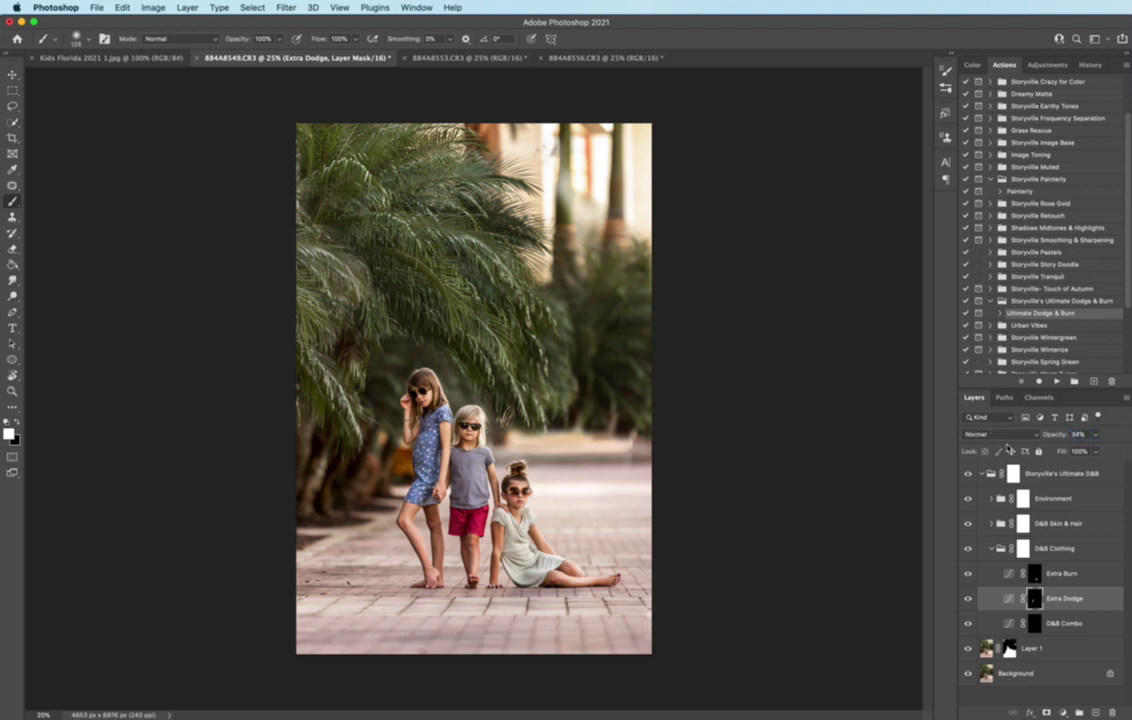
{"action": "left_click", "coordinate": [991, 548]}
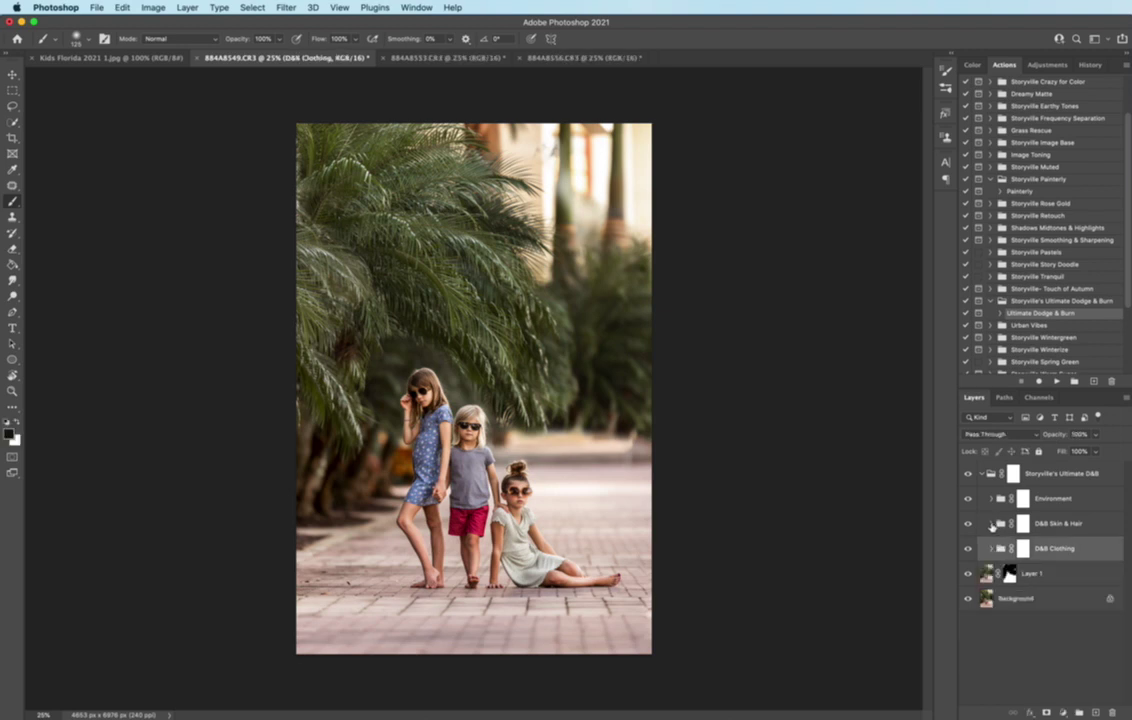
Paint white on the D&B Skin & Hair group's Dodge 1 mask over the tallest girl's face and set its opacity to 10%
{"action": "left_click", "coordinate": [991, 524]}
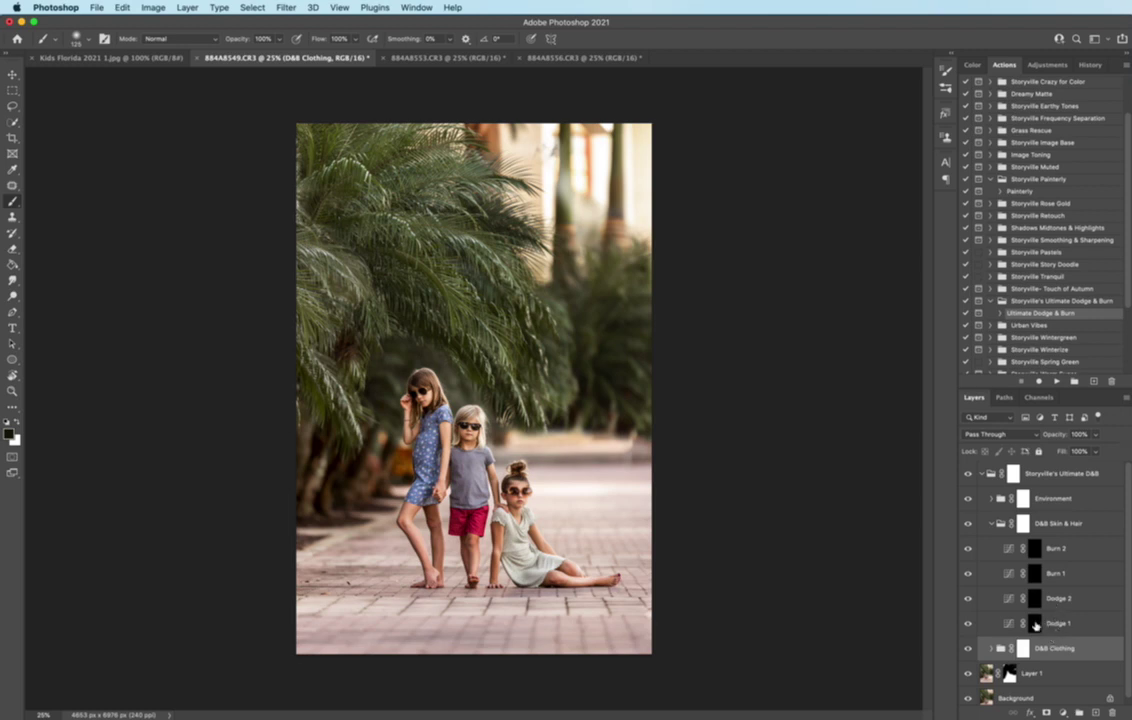
{"action": "left_click", "coordinate": [1035, 625]}
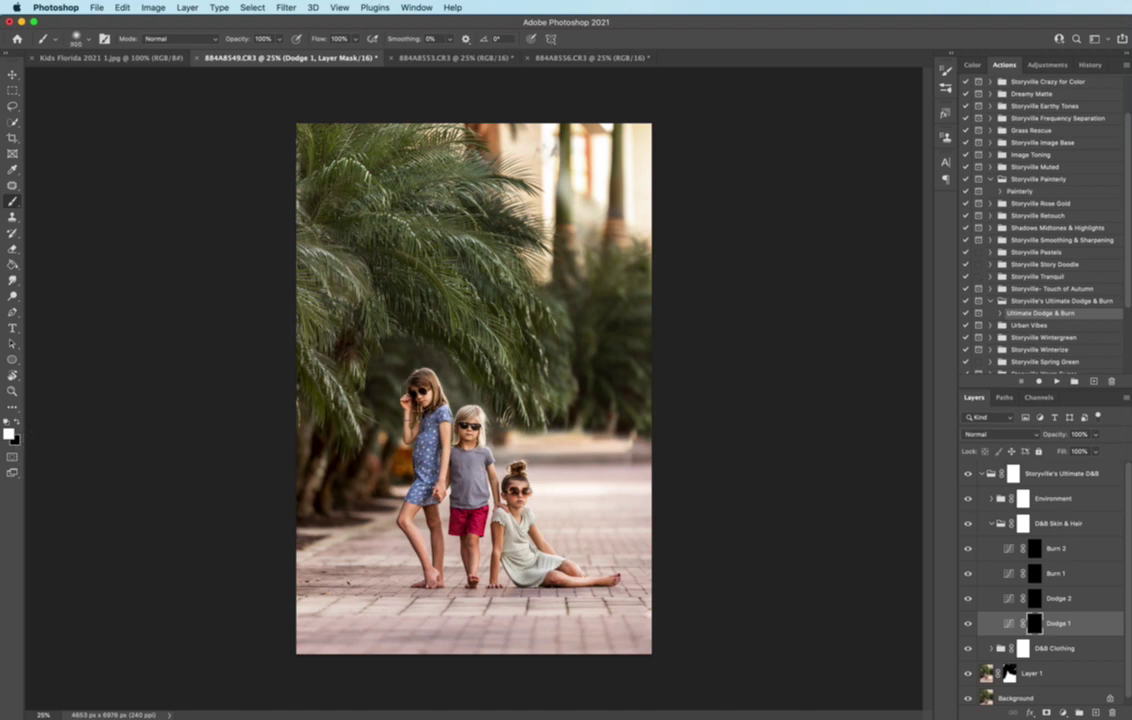
{"action": "key", "text": "bracketleft"}
{"action": "key", "text": "bracketleft"}
{"action": "left_click", "coordinate": [418, 392]}
{"action": "left_click_drag", "start_coordinate": [1054, 434], "coordinate": [983, 414]}
Paint white with a larger brush on the Environment group's Extra Burn mask over the brick path around the girls
{"action": "key", "text": "bracketright"}
{"action": "key", "text": "bracketright"}
{"action": "left_click", "coordinate": [992, 499]}
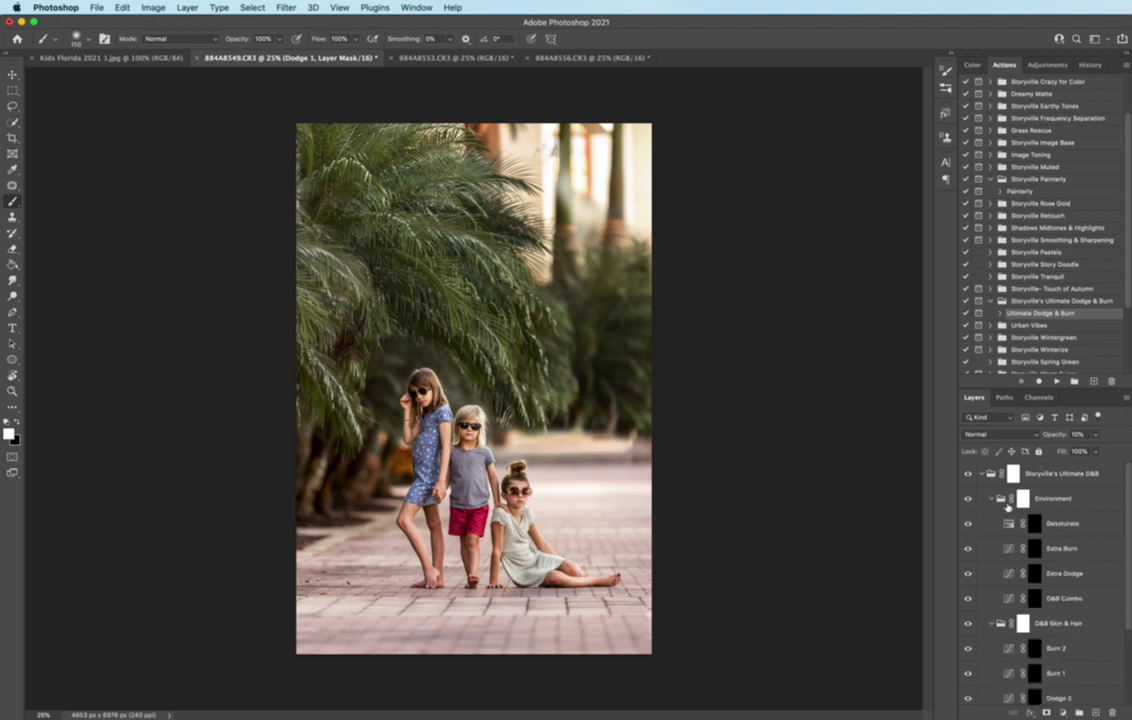
{"action": "left_click", "coordinate": [1060, 548]}
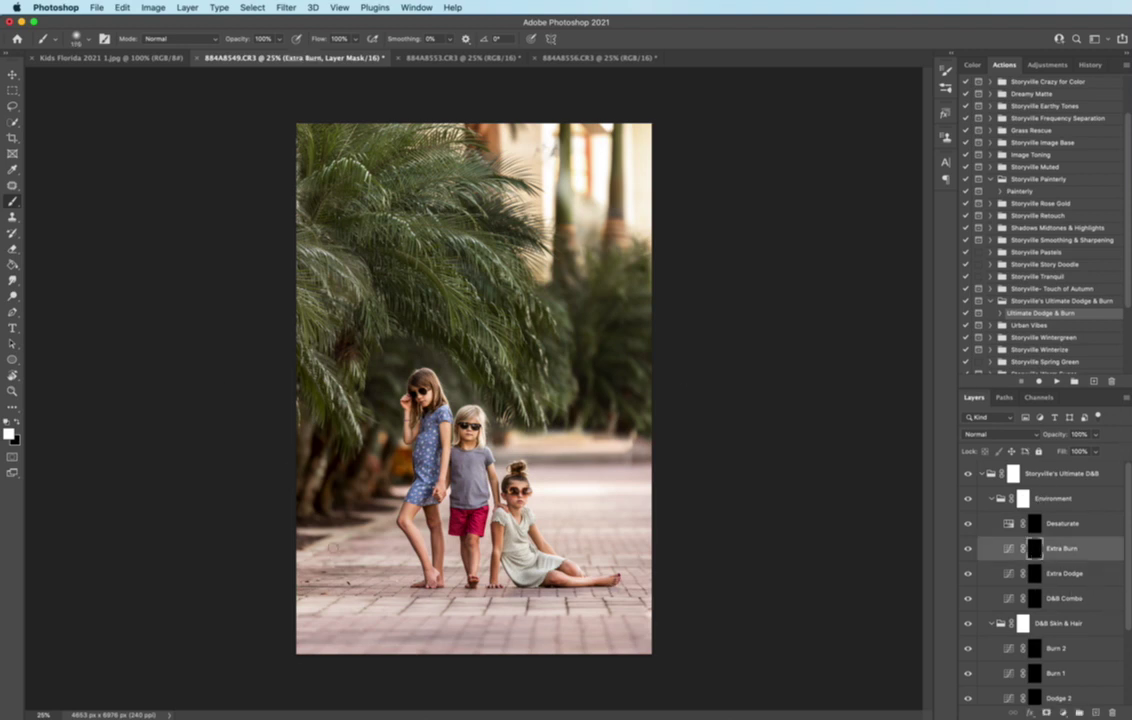
{"action": "mouse_move", "coordinate": [300, 572]}
{"action": "left_mouse_down"}
{"action": "mouse_move", "coordinate": [308, 623]}
{"action": "mouse_move", "coordinate": [440, 625]}
{"action": "mouse_move", "coordinate": [336, 627]}
{"action": "mouse_move", "coordinate": [495, 657]}
{"action": "mouse_move", "coordinate": [593, 640]}
{"action": "mouse_move", "coordinate": [550, 657]}
{"action": "mouse_move", "coordinate": [605, 650]}
{"action": "mouse_move", "coordinate": [668, 603]}
{"action": "mouse_move", "coordinate": [666, 527]}
{"action": "mouse_move", "coordinate": [626, 526]}
{"action": "mouse_move", "coordinate": [578, 491]}
{"action": "mouse_move", "coordinate": [600, 480]}
{"action": "mouse_move", "coordinate": [583, 504]}
{"action": "mouse_move", "coordinate": [627, 535]}
{"action": "left_mouse_up"}
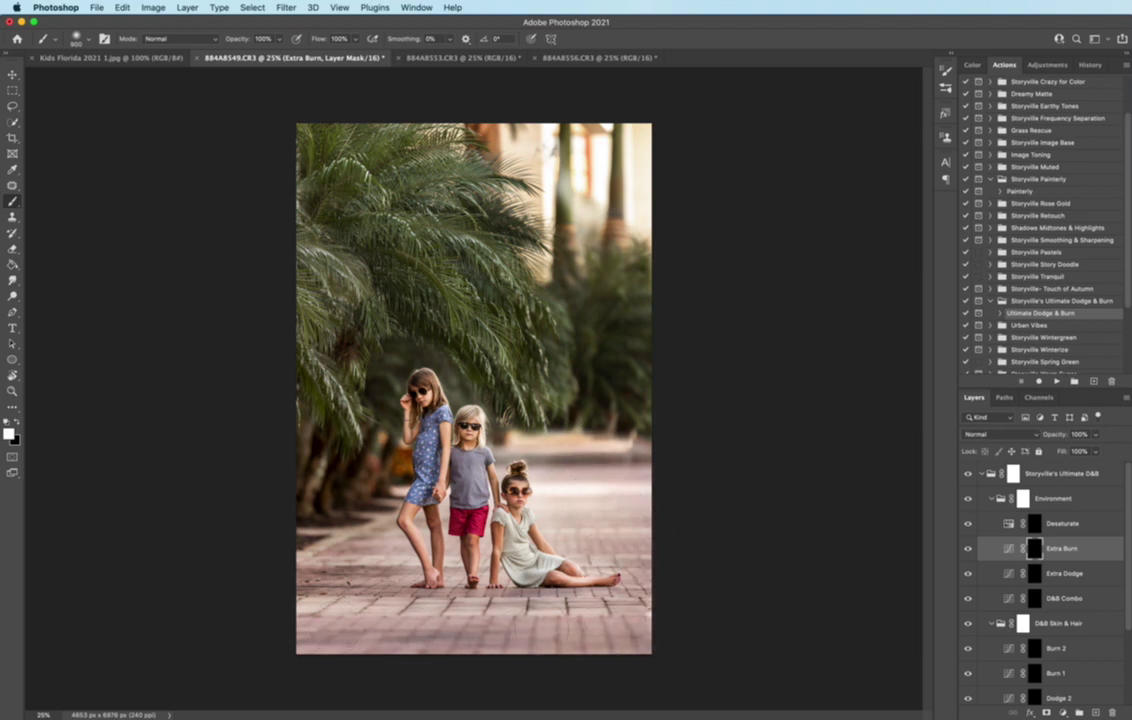
{"action": "left_click_drag", "start_coordinate": [334, 484], "coordinate": [364, 553]}
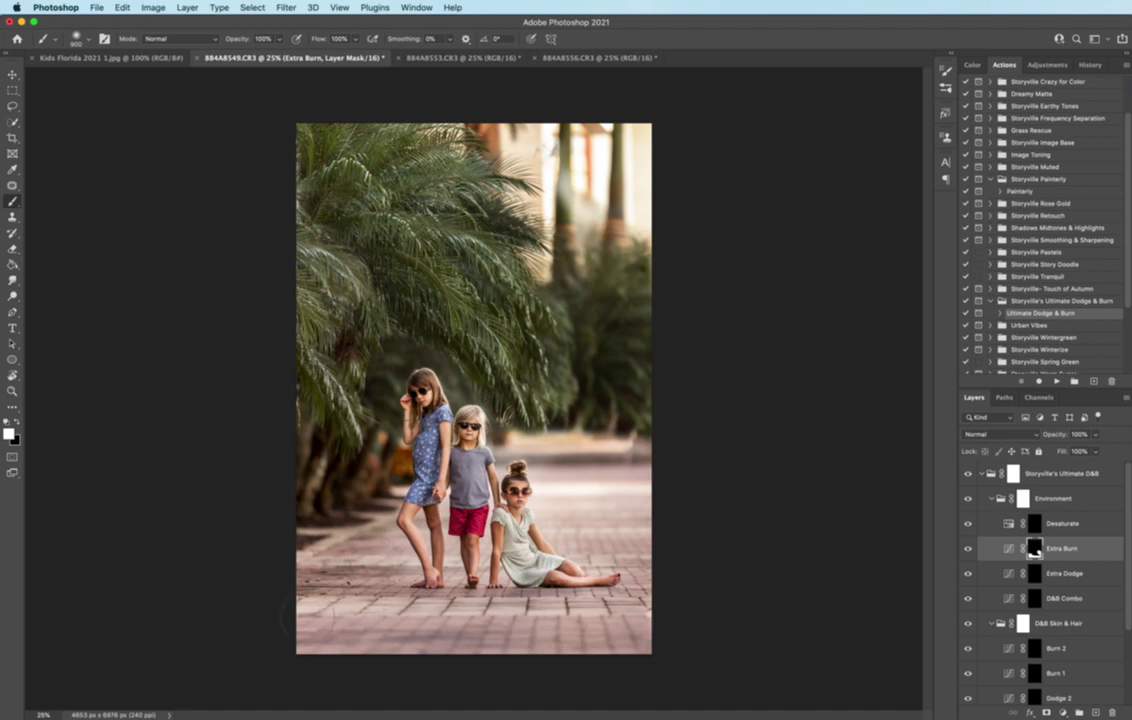
{"action": "left_click", "coordinate": [967, 548]}
{"action": "left_click", "coordinate": [967, 548]}
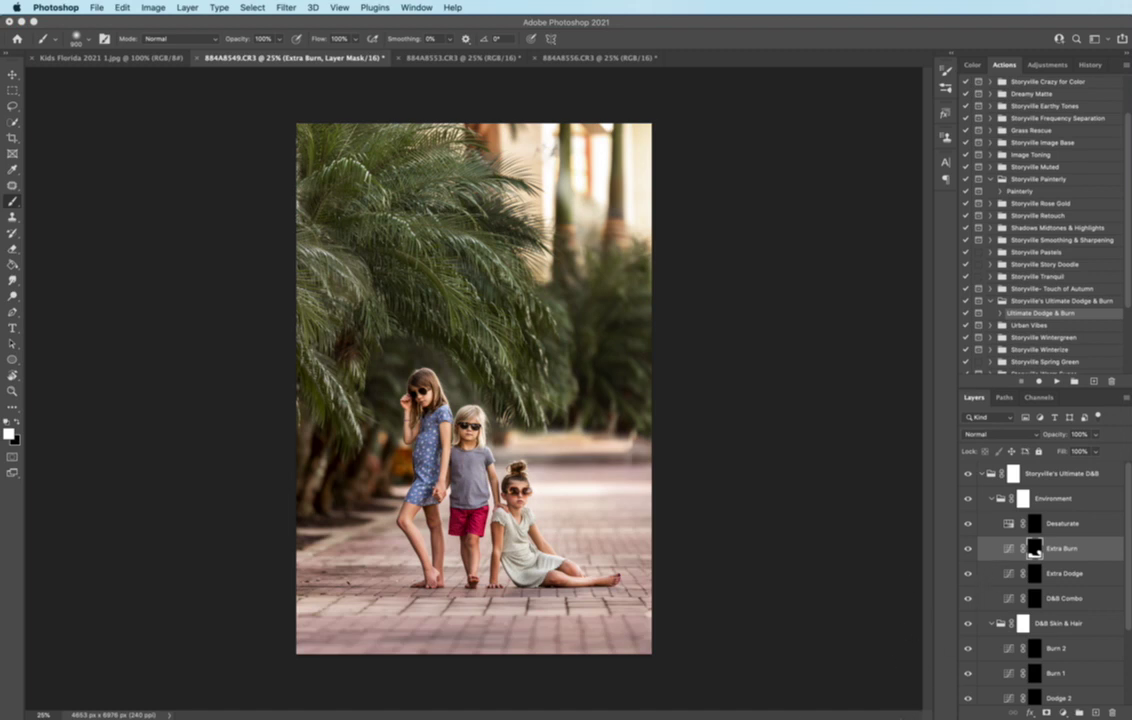
{"action": "left_click", "coordinate": [727, 629]}
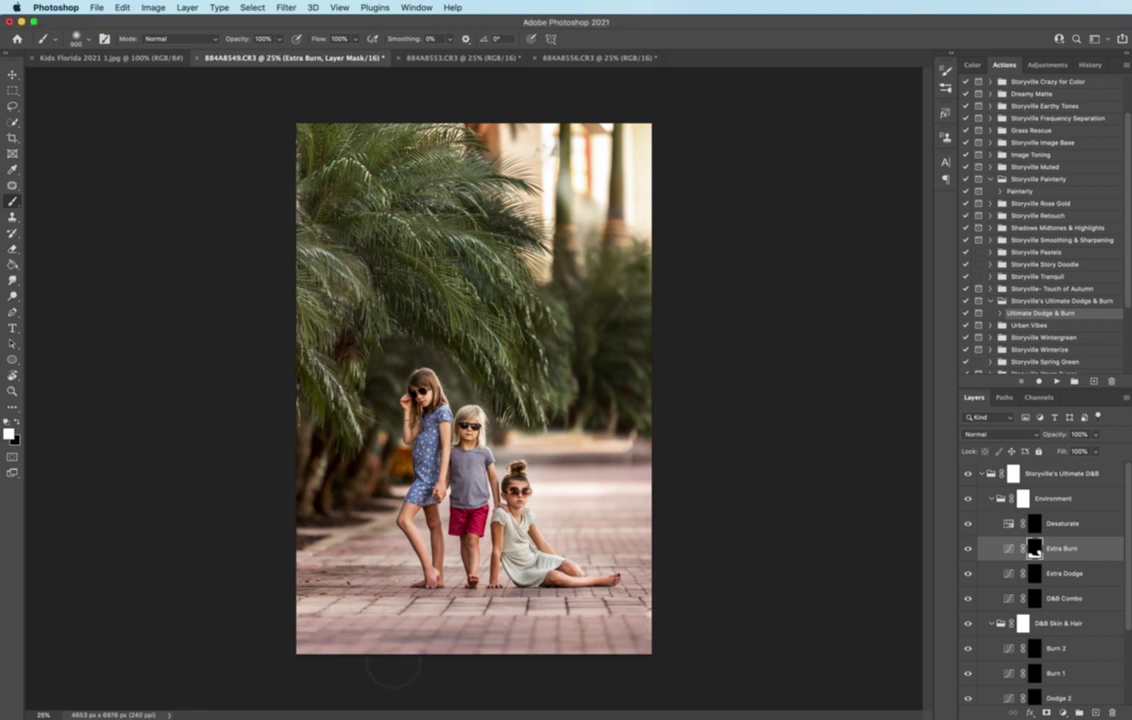
Place Storyville Sparkle 1.jpg from Finder in Soft Light mode, scaled to 86.64% over the lower part of the photo
{"action": "key", "text": "super+Tab"}
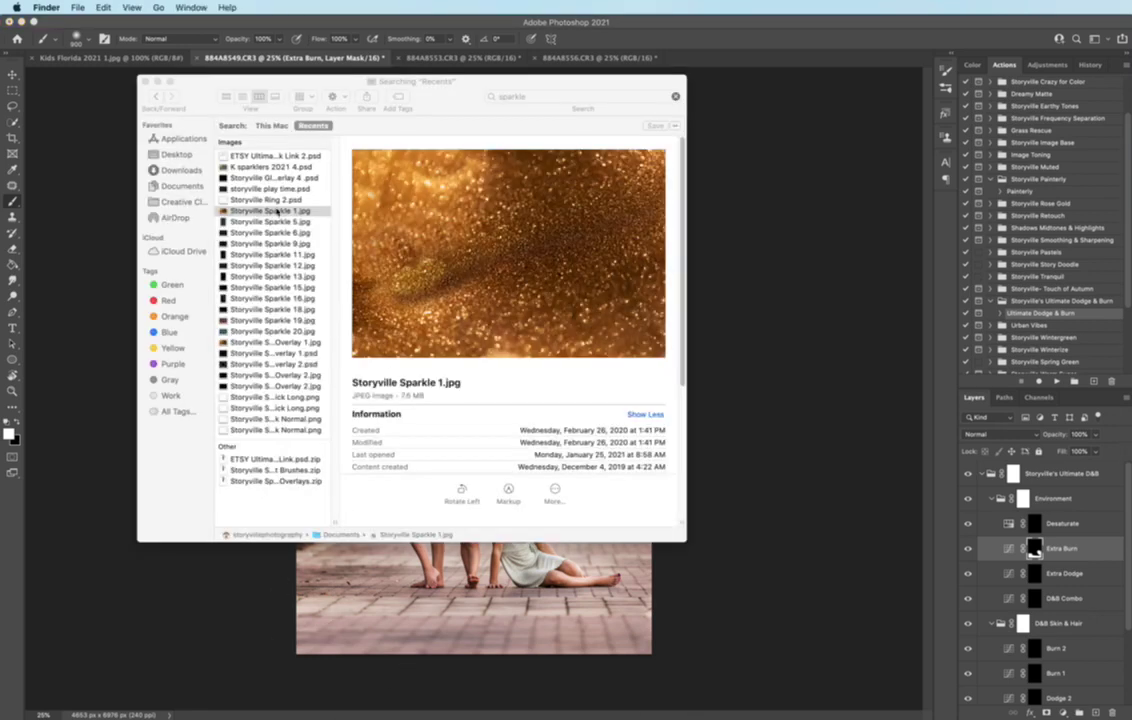
{"action": "left_click_drag", "start_coordinate": [278, 214], "coordinate": [897, 399]}
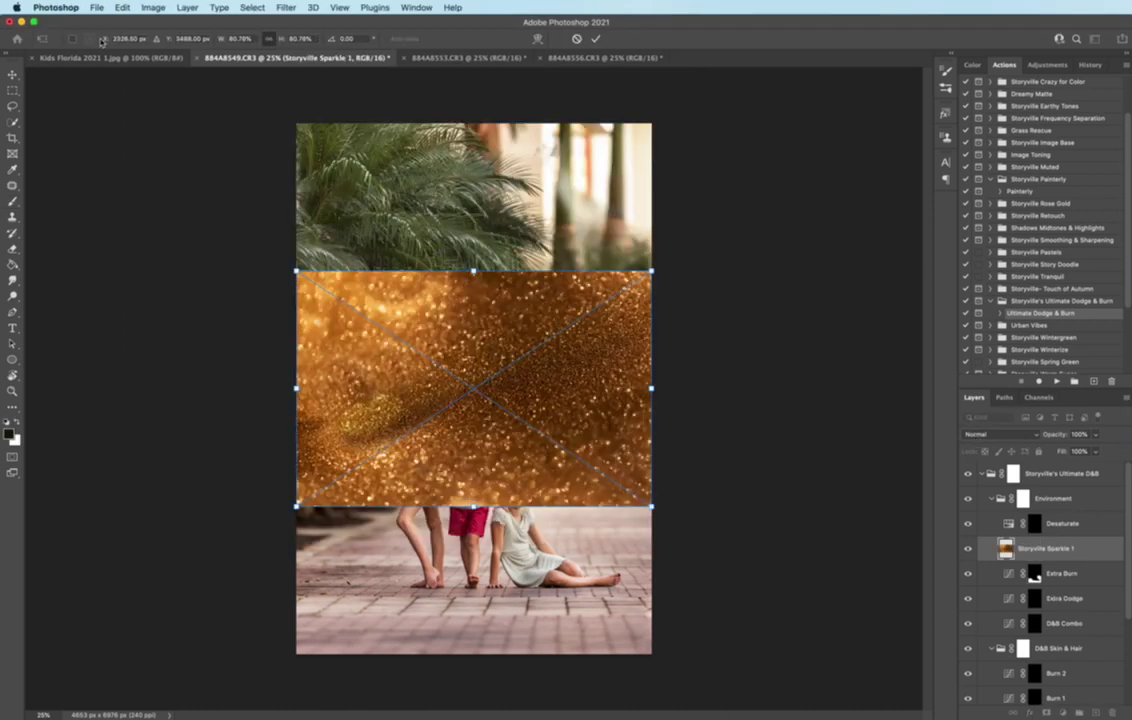
{"action": "left_click", "coordinate": [1005, 437]}
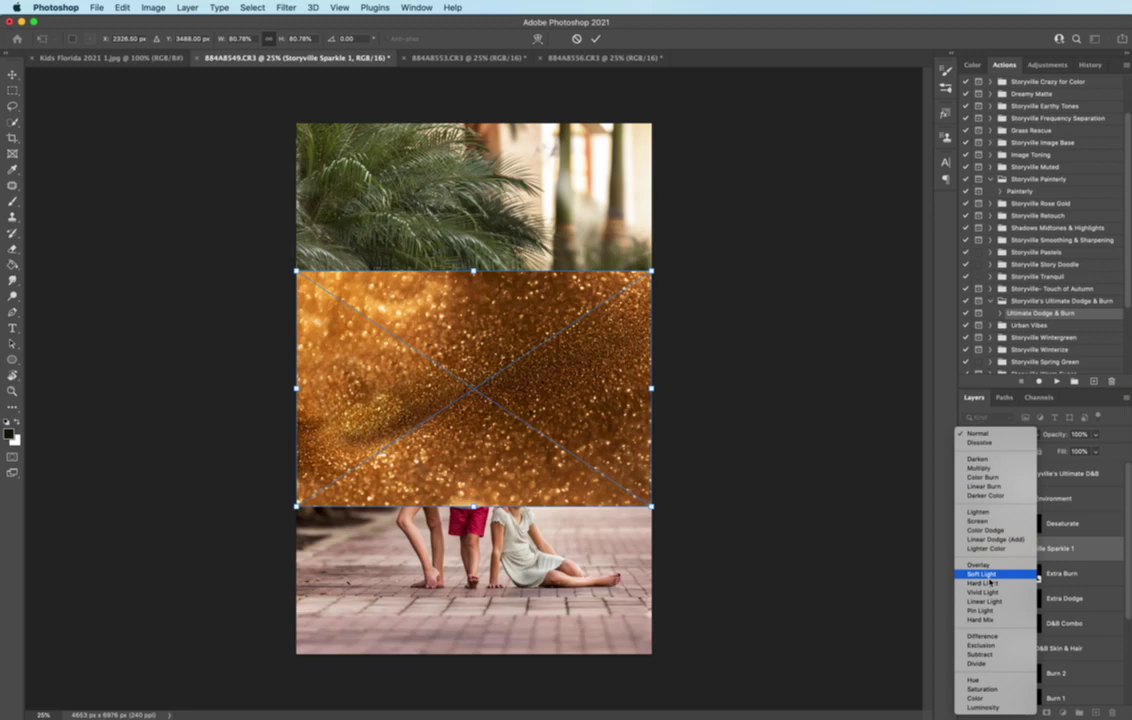
{"action": "left_click", "coordinate": [984, 575]}
{"action": "left_click_drag", "start_coordinate": [607, 387], "coordinate": [667, 541]}
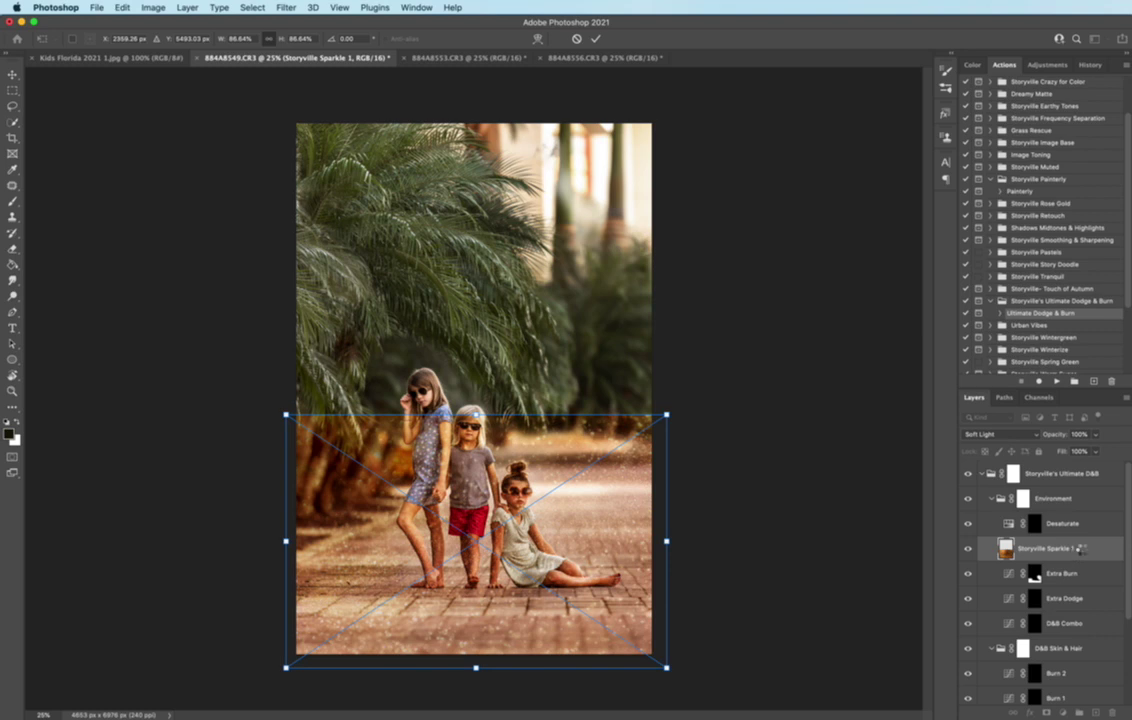
{"action": "key", "text": "Return"}
Add a layer mask to the Storyville Sparkle 1 layer and invert it to black
{"action": "key", "text": "b"}
{"action": "key", "text": "x"}
{"action": "left_click", "coordinate": [1046, 712]}
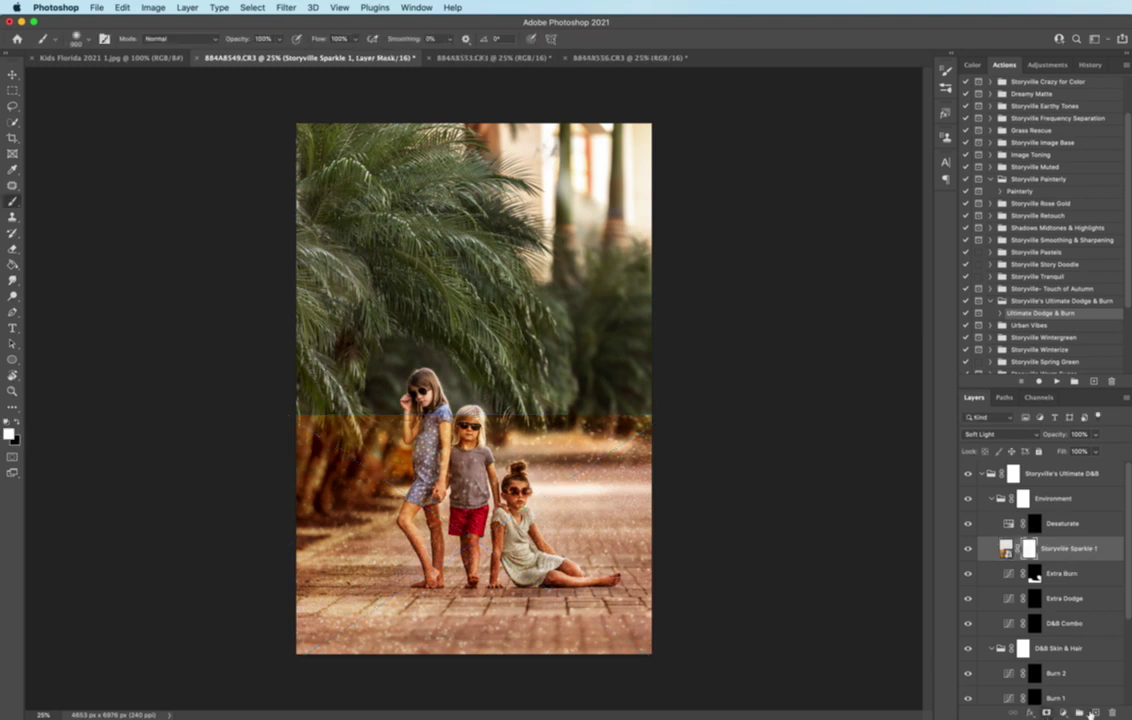
{"action": "key", "text": "super+i"}
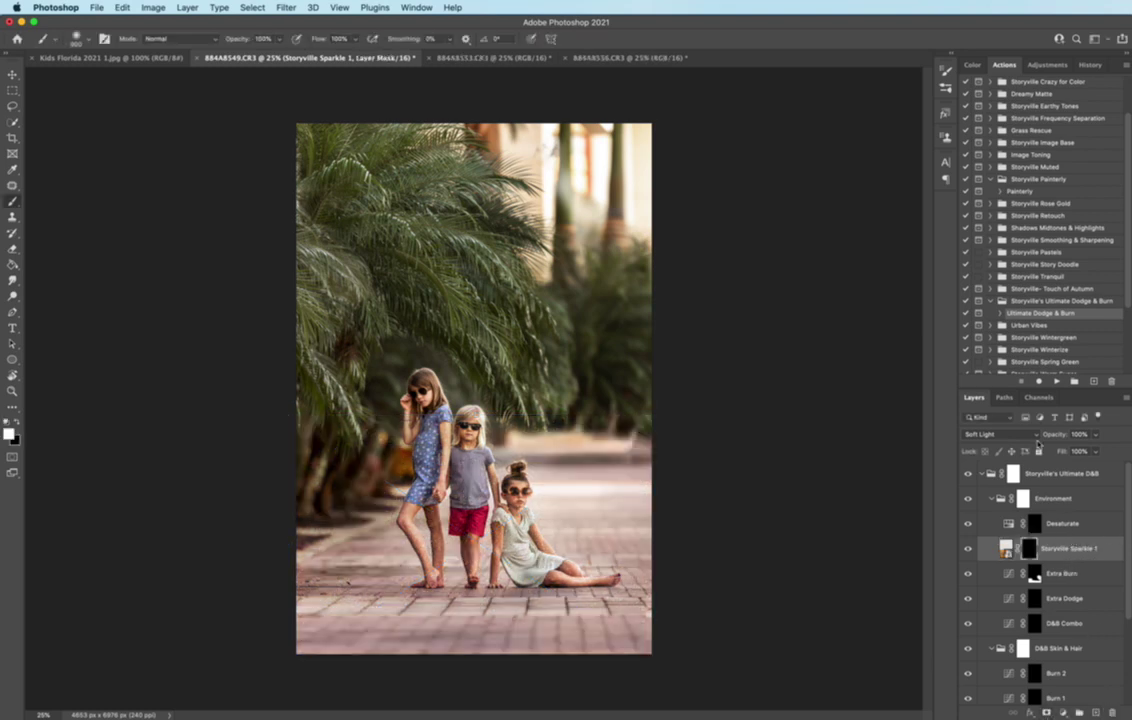
Add a Hue/Saturation adjustment clipped to the Storyville Sparkle 1 layer with saturation at -100
{"action": "left_click", "coordinate": [1064, 67]}
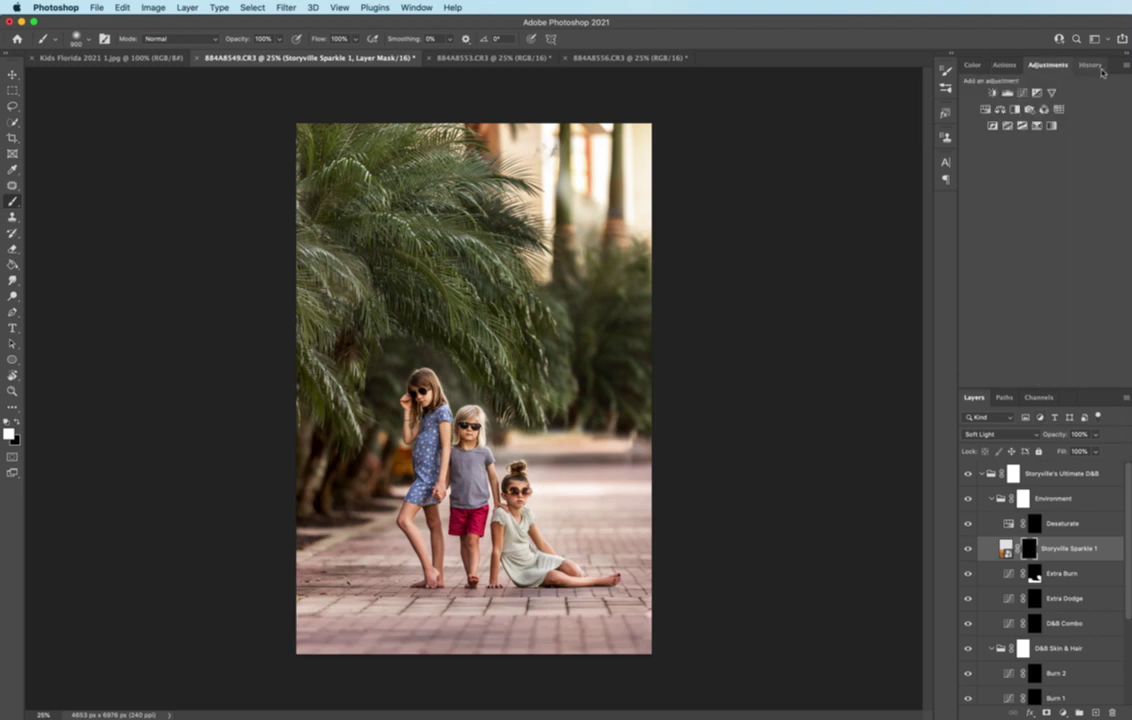
{"action": "left_click", "coordinate": [983, 111]}
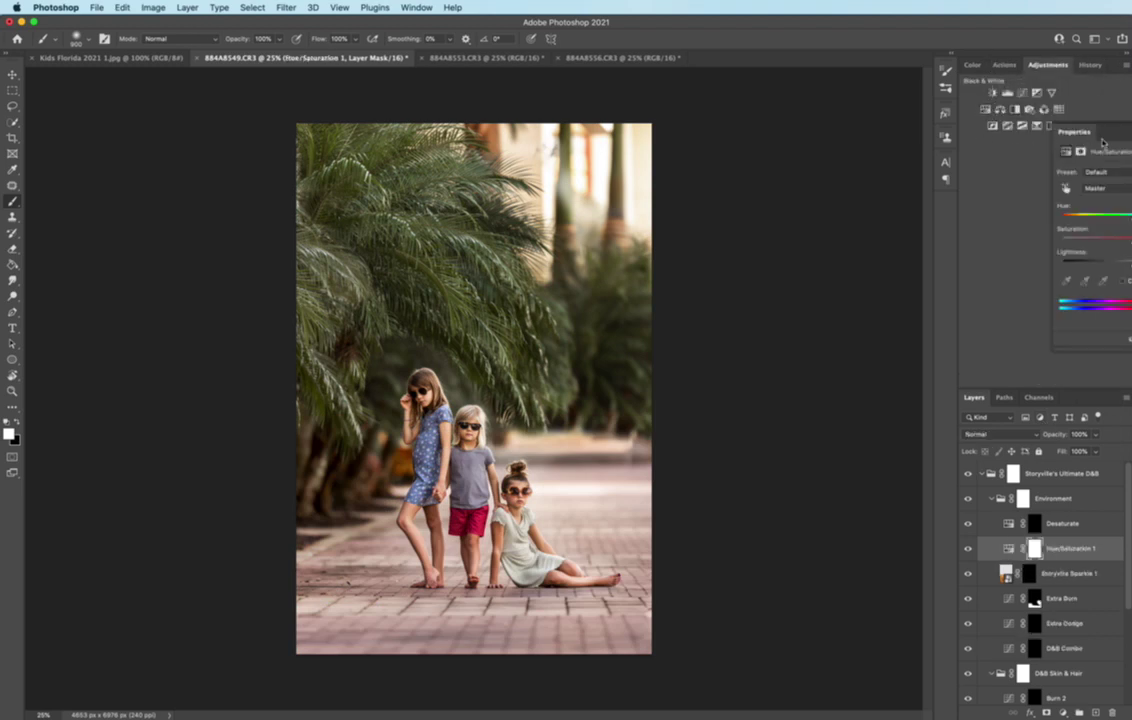
{"action": "left_click_drag", "start_coordinate": [1125, 121], "coordinate": [1049, 119]}
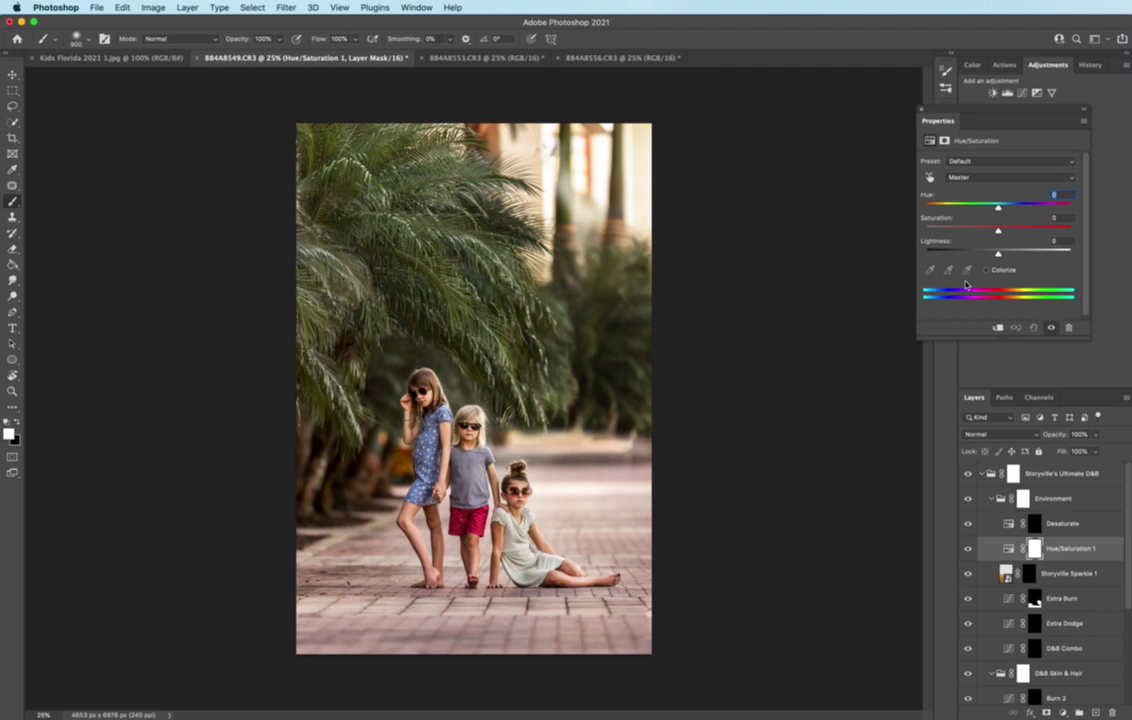
{"action": "left_click", "coordinate": [998, 328]}
{"action": "left_click_drag", "start_coordinate": [997, 230], "coordinate": [893, 221]}
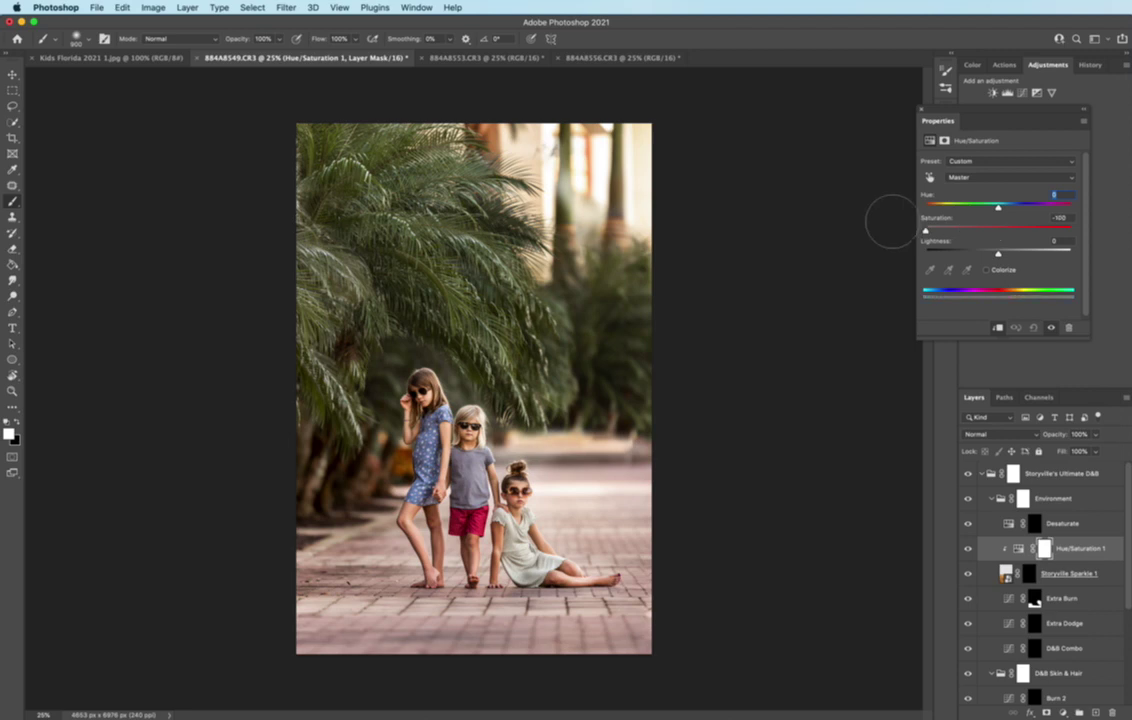
{"action": "left_click", "coordinate": [921, 109]}
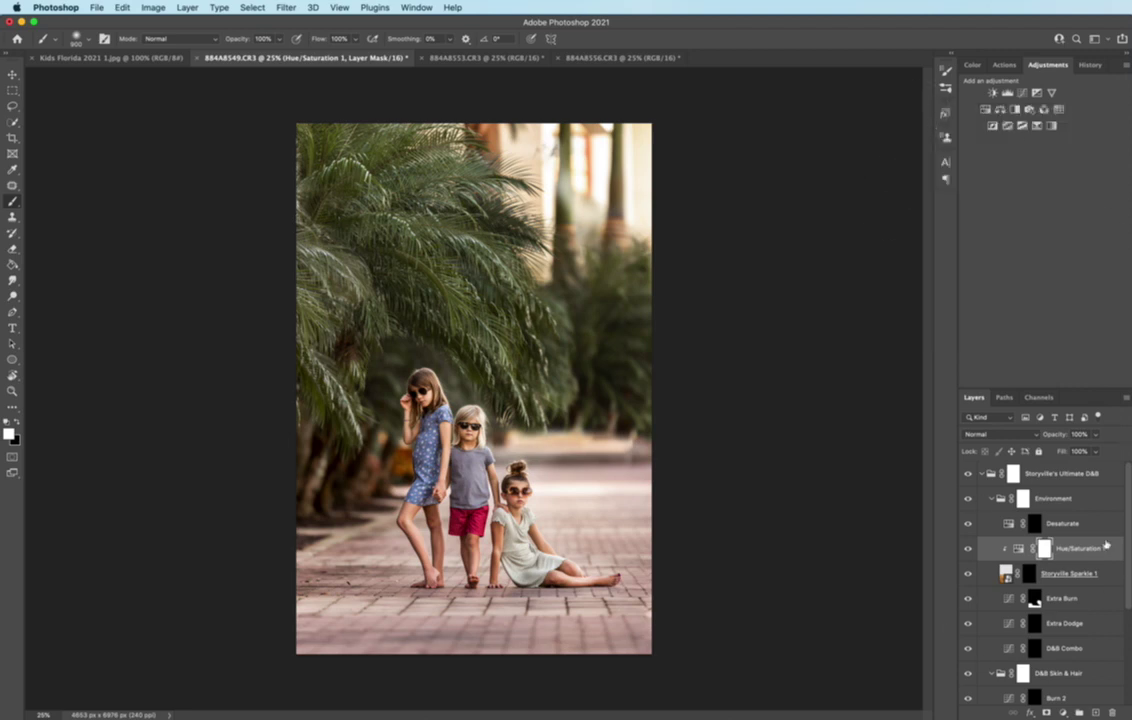
Paint white on the Storyville Sparkle 1 mask along the foreground bricks and compare the image with the layer hidden
{"action": "left_click", "coordinate": [1033, 574]}
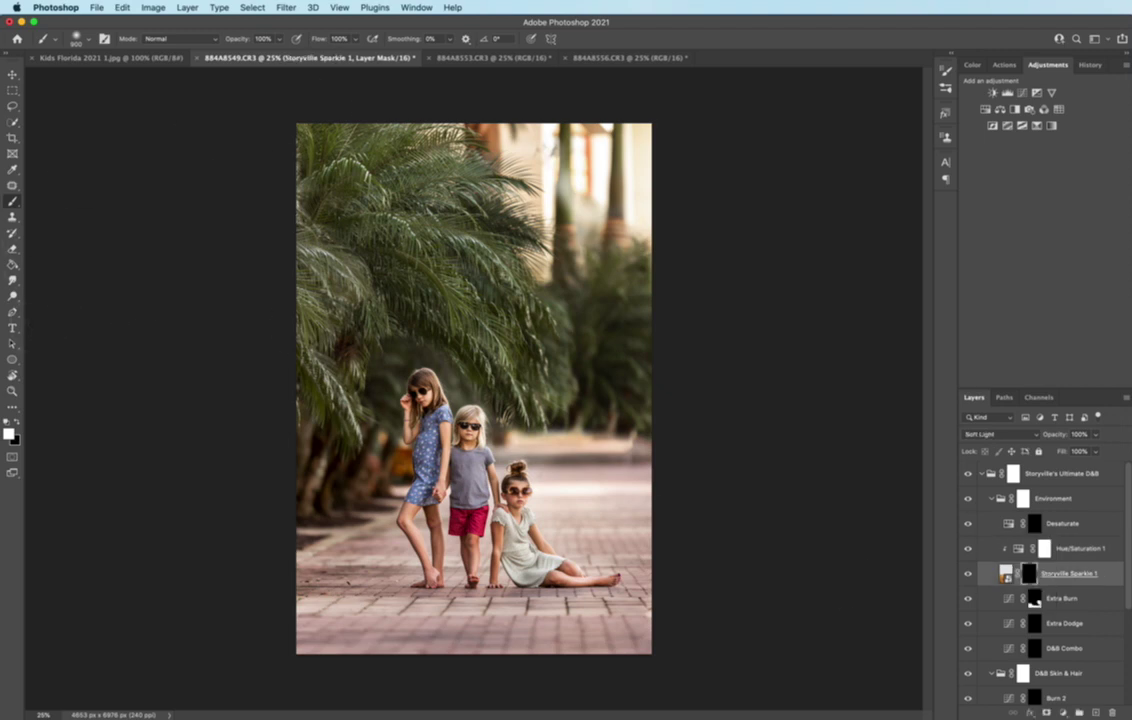
{"action": "mouse_move", "coordinate": [298, 642]}
{"action": "left_mouse_down"}
{"action": "mouse_move", "coordinate": [416, 658]}
{"action": "mouse_move", "coordinate": [654, 640]}
{"action": "mouse_move", "coordinate": [300, 640]}
{"action": "left_mouse_up"}
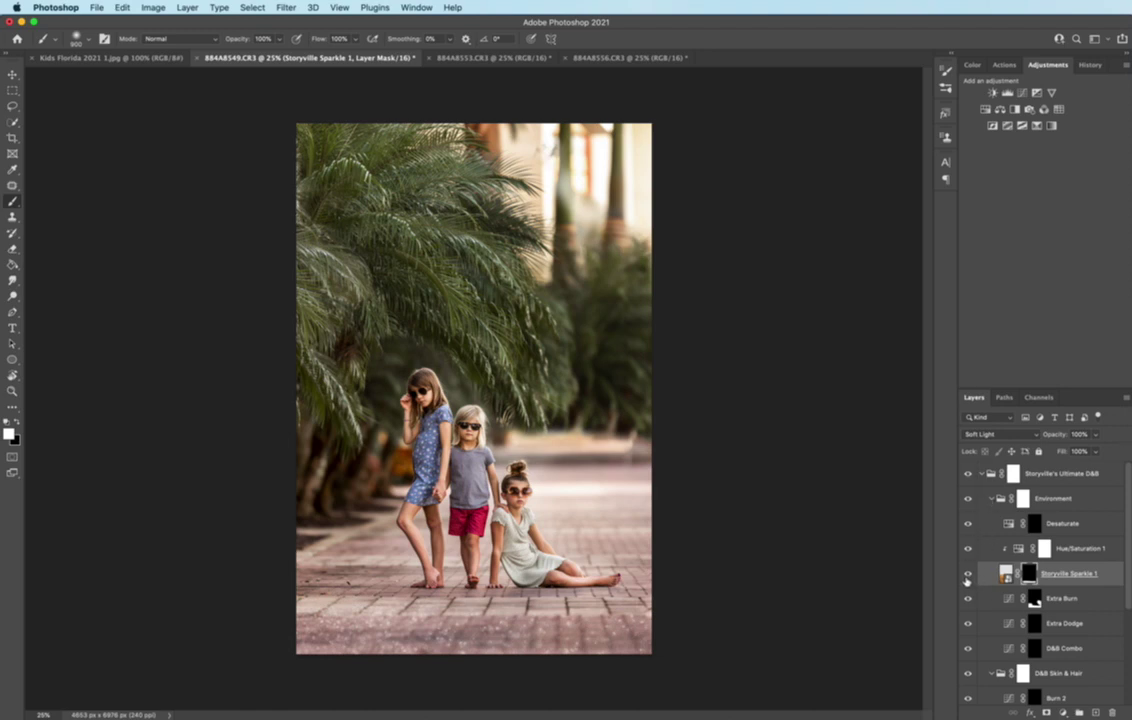
{"action": "left_click", "coordinate": [967, 577]}
{"action": "left_click", "coordinate": [967, 577]}
Collapse the Storyville's Ultimate D&B group, then search This Mac in Finder for "Storyville Ultimate Light" and open the light pack folder
{"action": "left_click", "coordinate": [983, 473]}
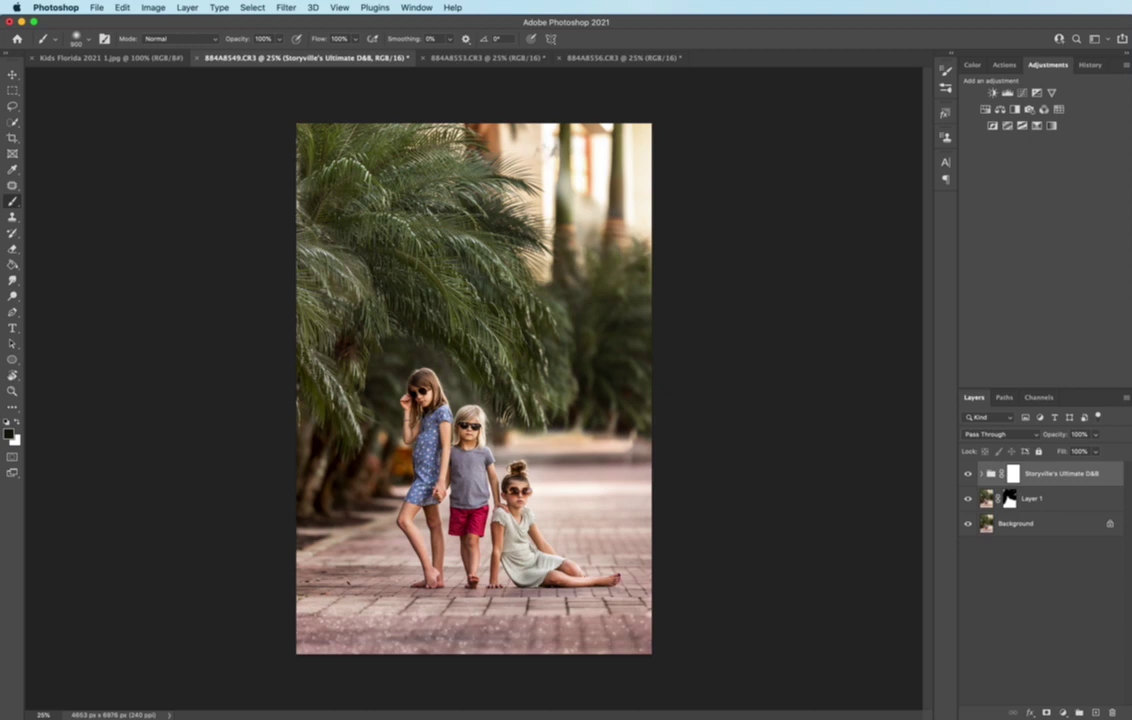
{"action": "key", "text": "super+Tab"}
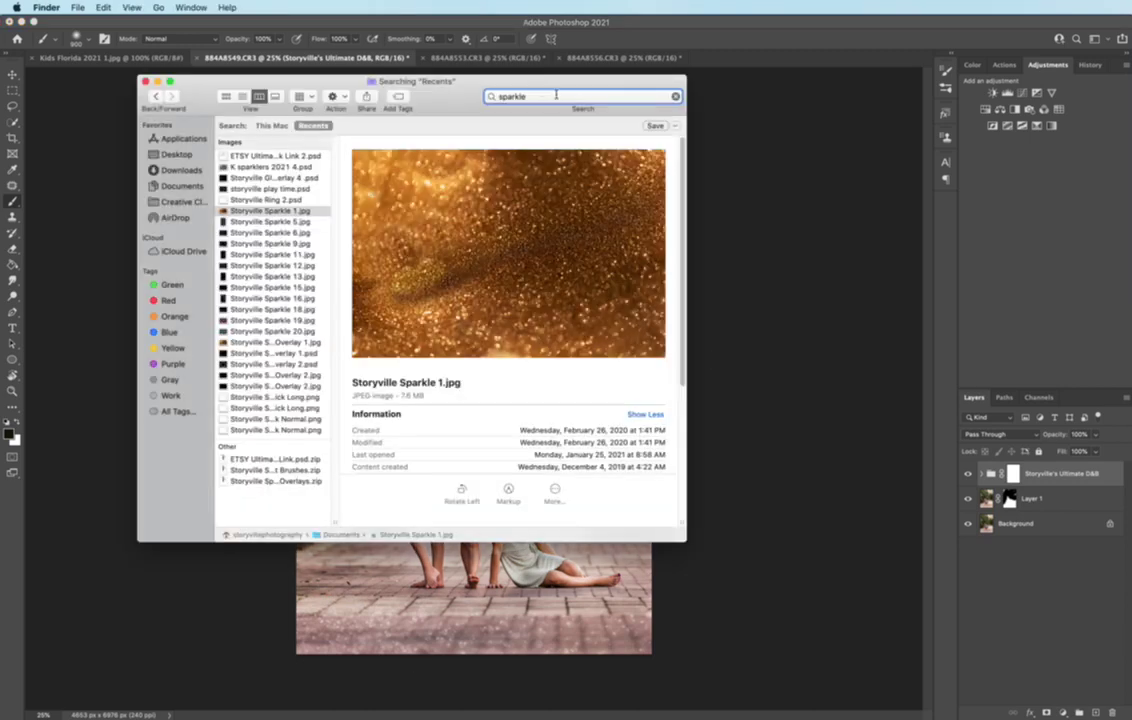
{"action": "type", "text": "Storyvil"}
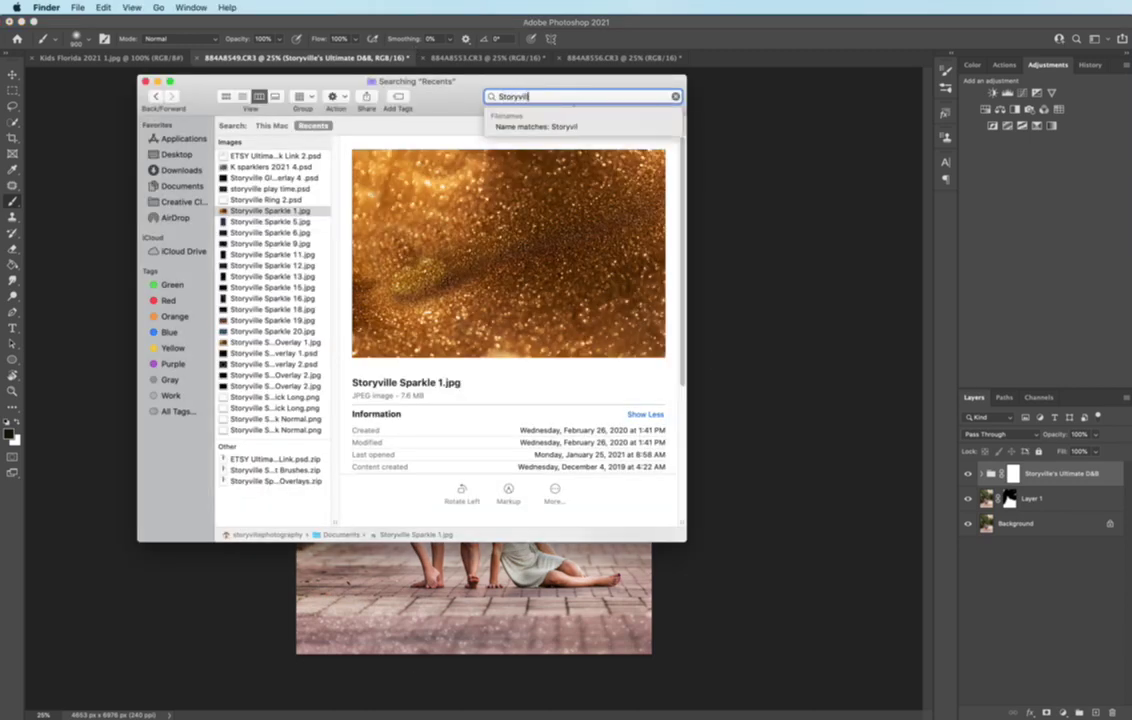
{"action": "type", "text": "le Ultimate"}
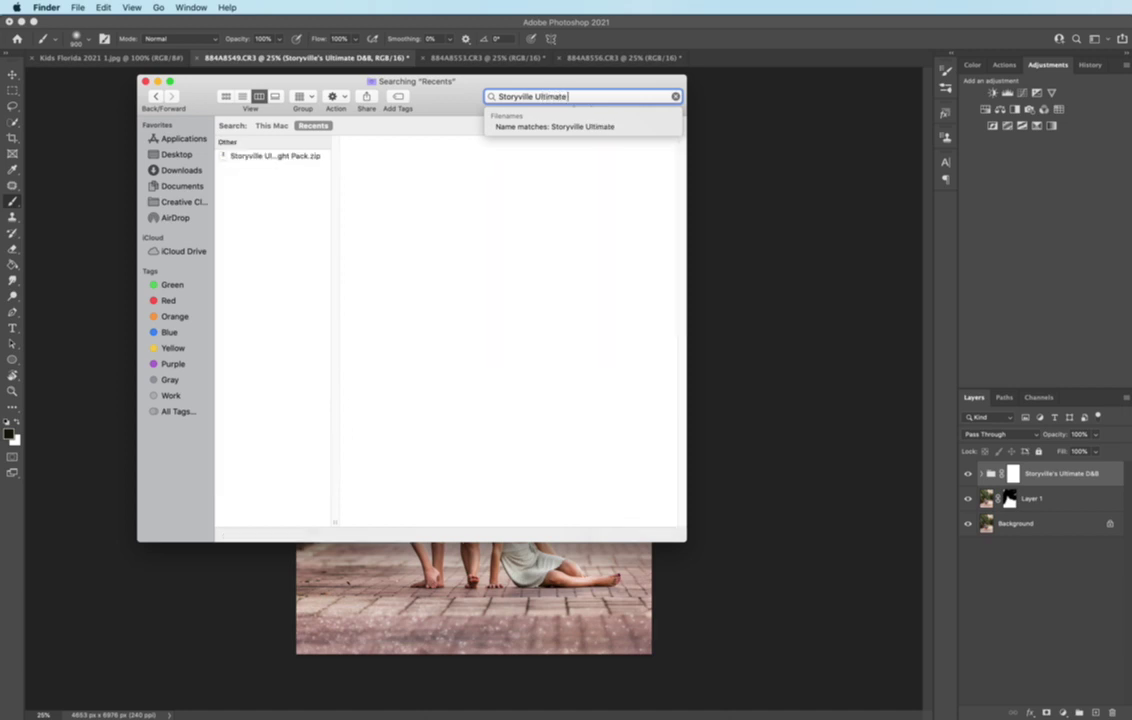
{"action": "type", "text": " Light"}
{"action": "left_click", "coordinate": [268, 126]}
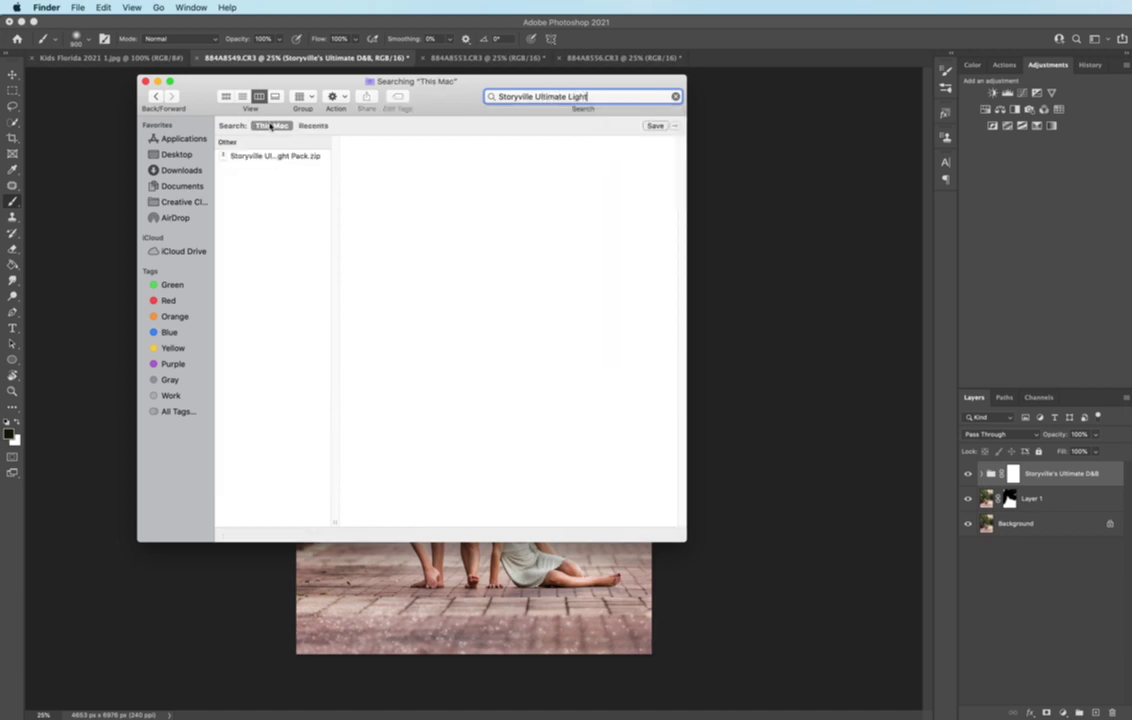
{"action": "left_click", "coordinate": [305, 157]}
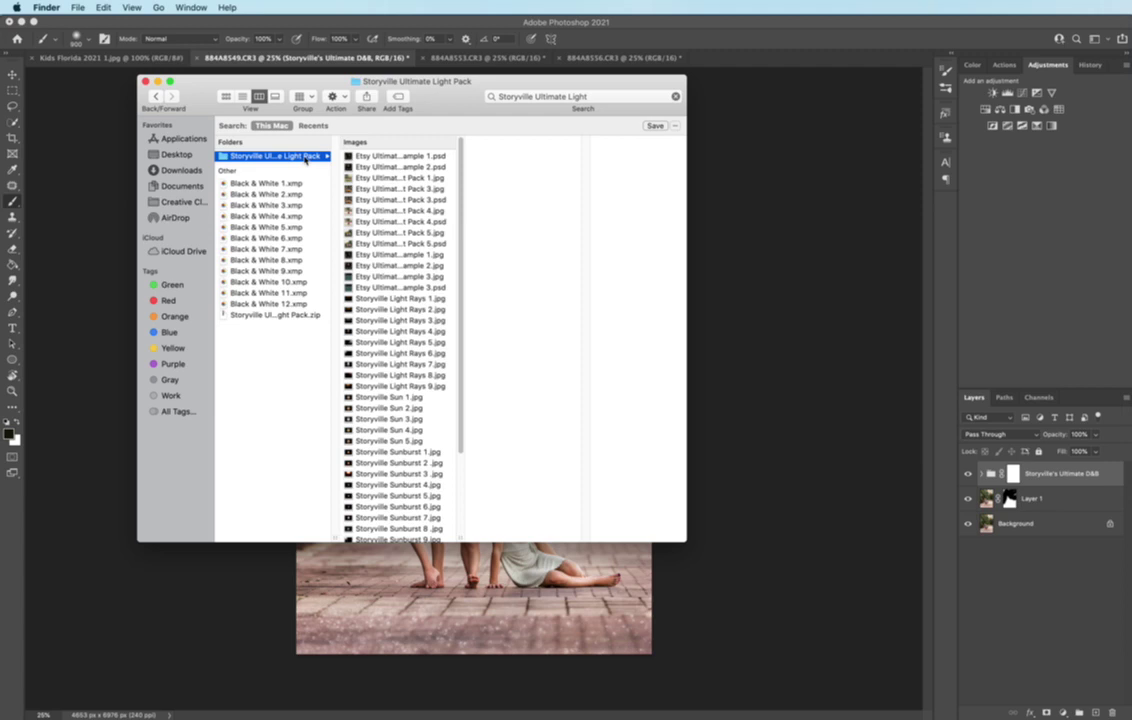
Place Storyville Sun 2 above the D&B group in Screen mode, scaled to about 111.6% over the palm trunks in the upper background
{"action": "left_click_drag", "start_coordinate": [420, 407], "coordinate": [745, 368]}
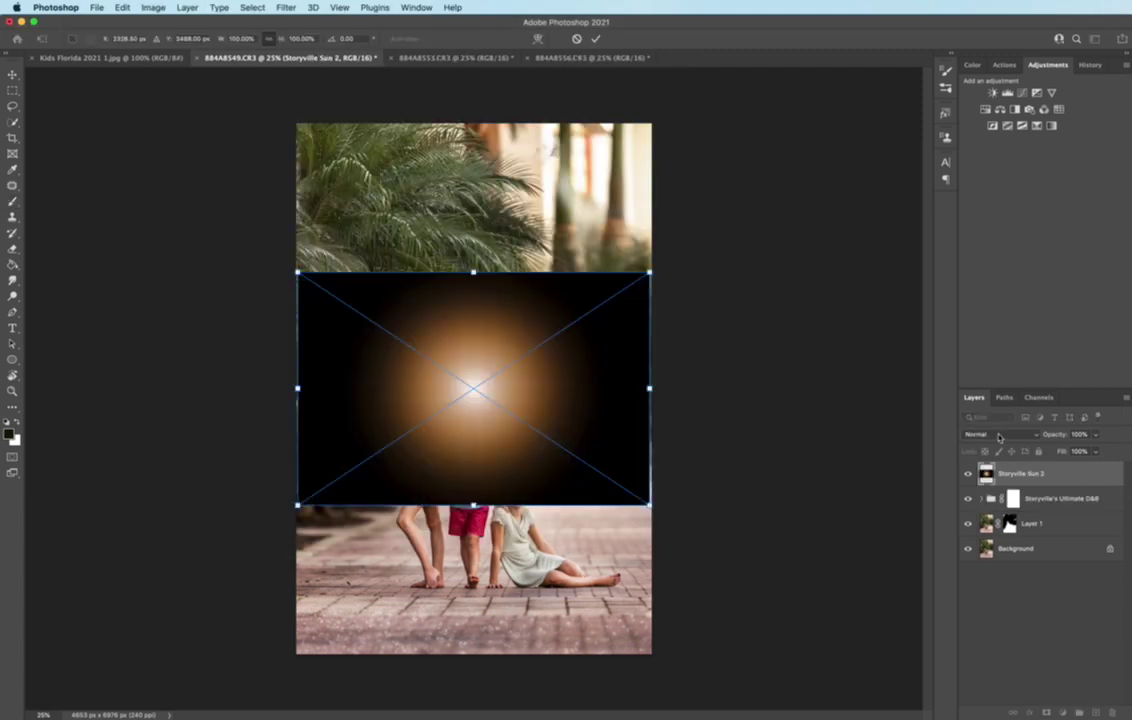
{"action": "left_click", "coordinate": [988, 434]}
{"action": "left_click", "coordinate": [980, 521]}
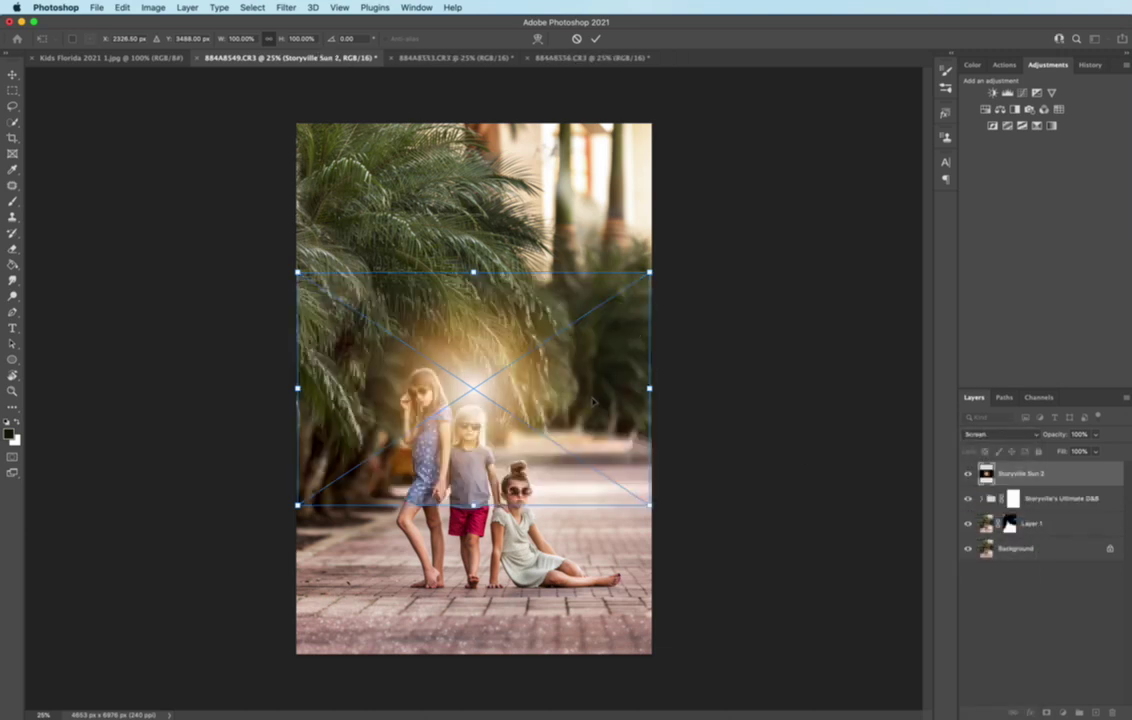
{"action": "left_click_drag", "start_coordinate": [592, 399], "coordinate": [698, 249]}
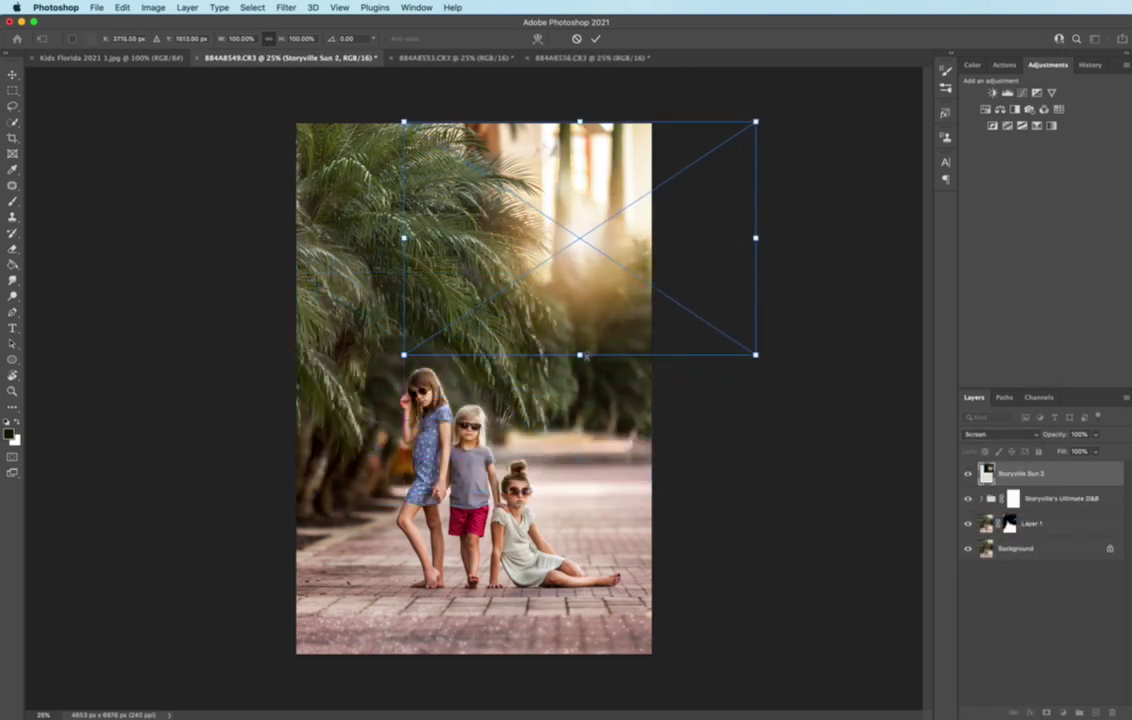
{"action": "left_click_drag", "start_coordinate": [586, 356], "coordinate": [584, 383]}
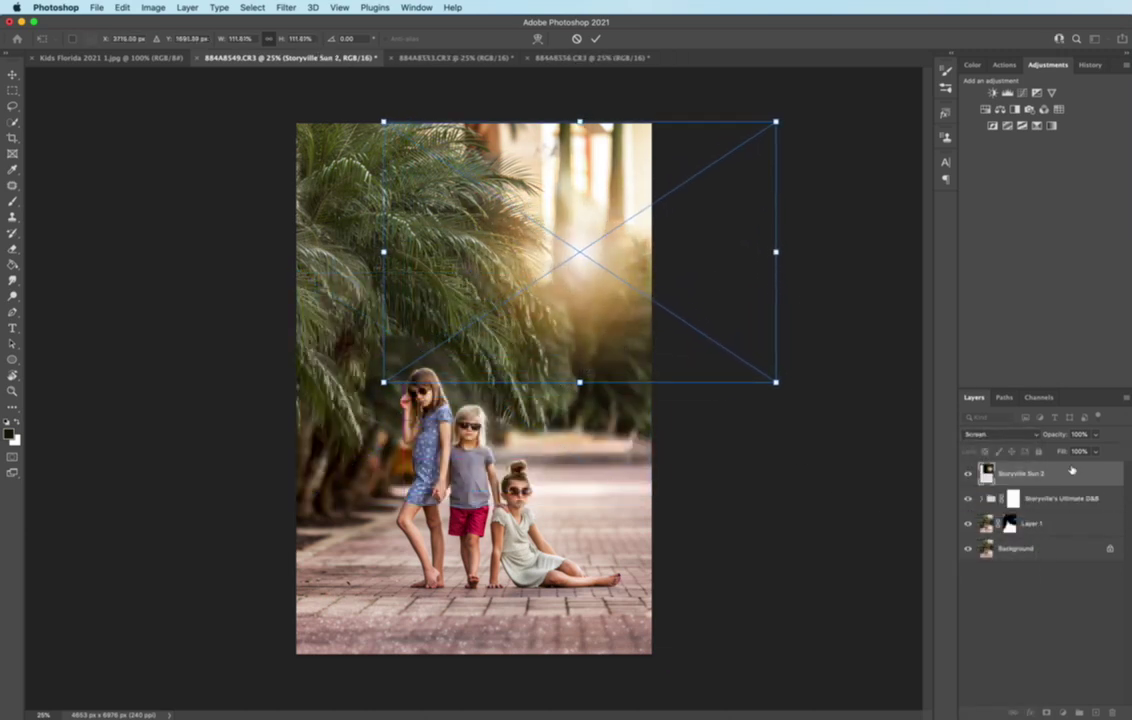
{"action": "key", "text": "Return"}
{"action": "key", "text": "b"}
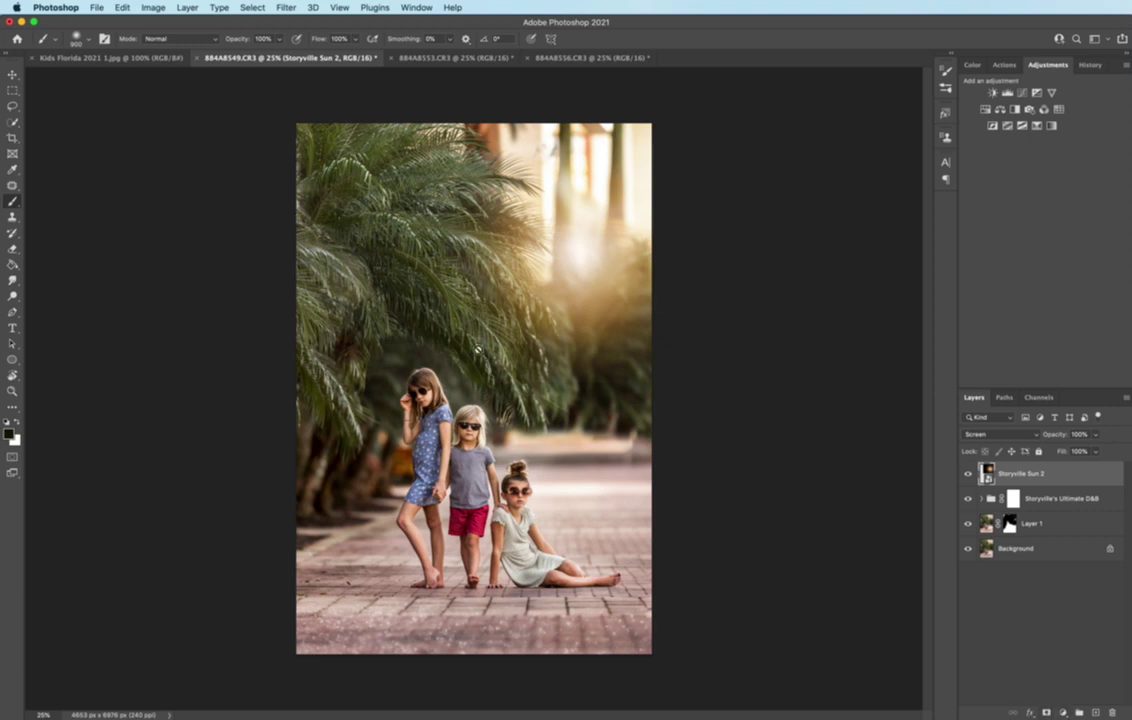
Apply a Gaussian Blur with a slightly increased radius to the Storyville Sun 2 layer and compare the image with the layer hidden
{"action": "left_click", "coordinate": [285, 7]}
{"action": "mouse_move", "coordinate": [306, 174]}
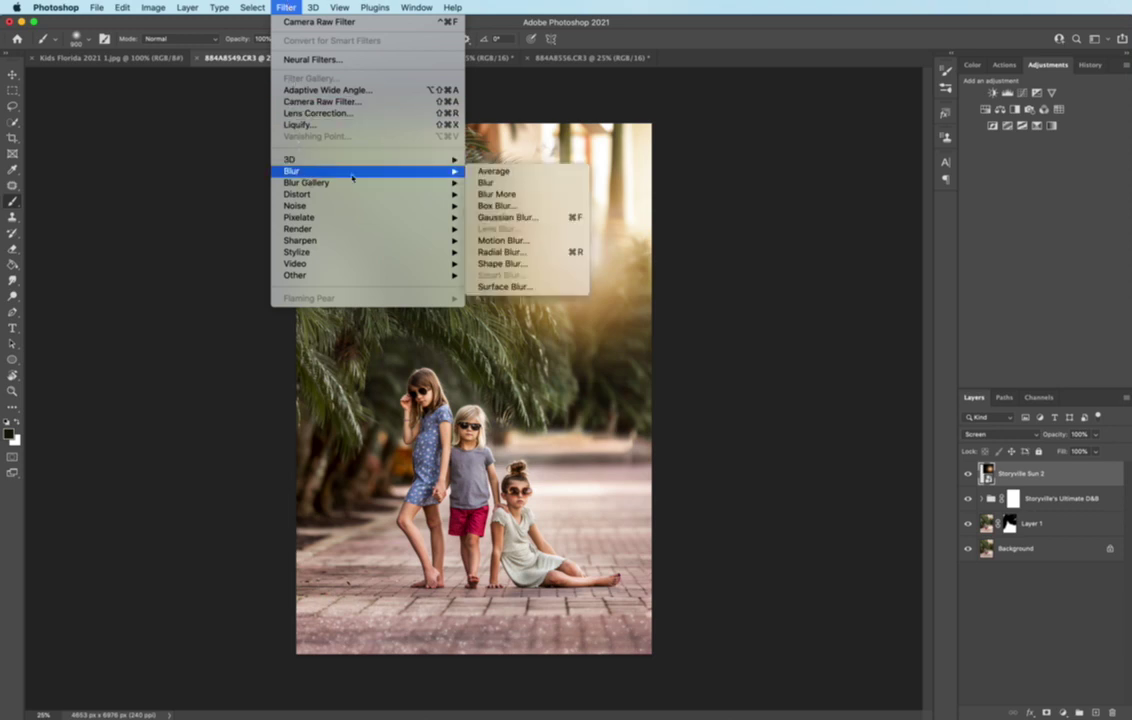
{"action": "left_click", "coordinate": [513, 217]}
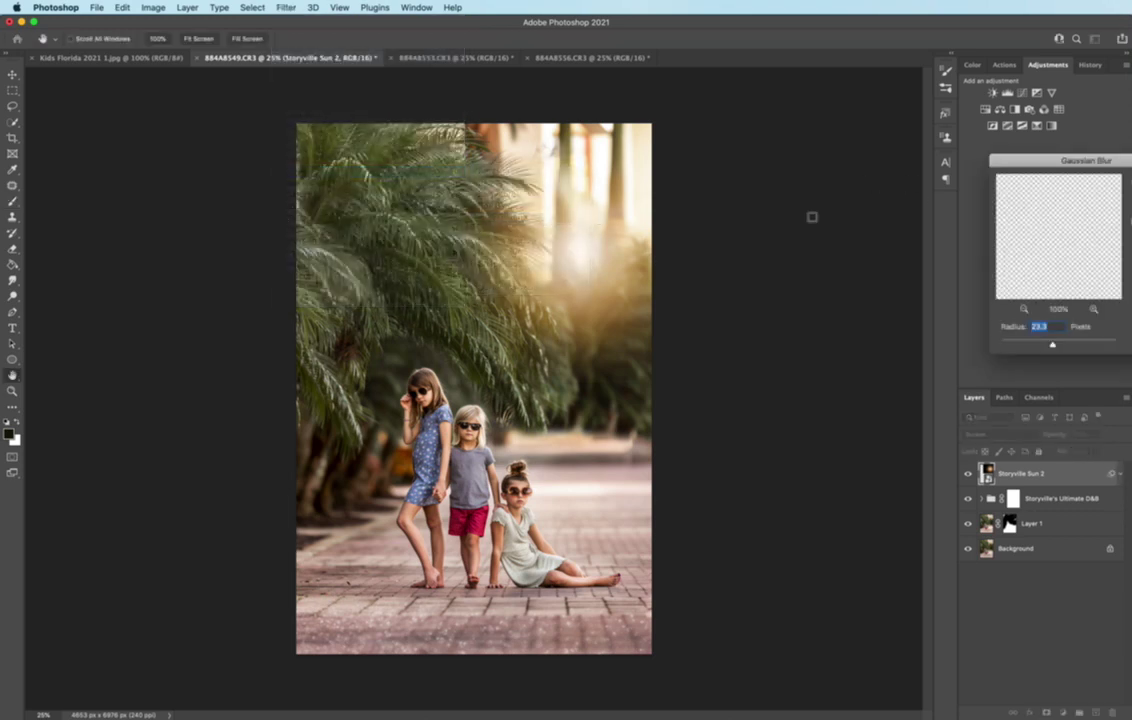
{"action": "left_click_drag", "start_coordinate": [1050, 160], "coordinate": [879, 170]}
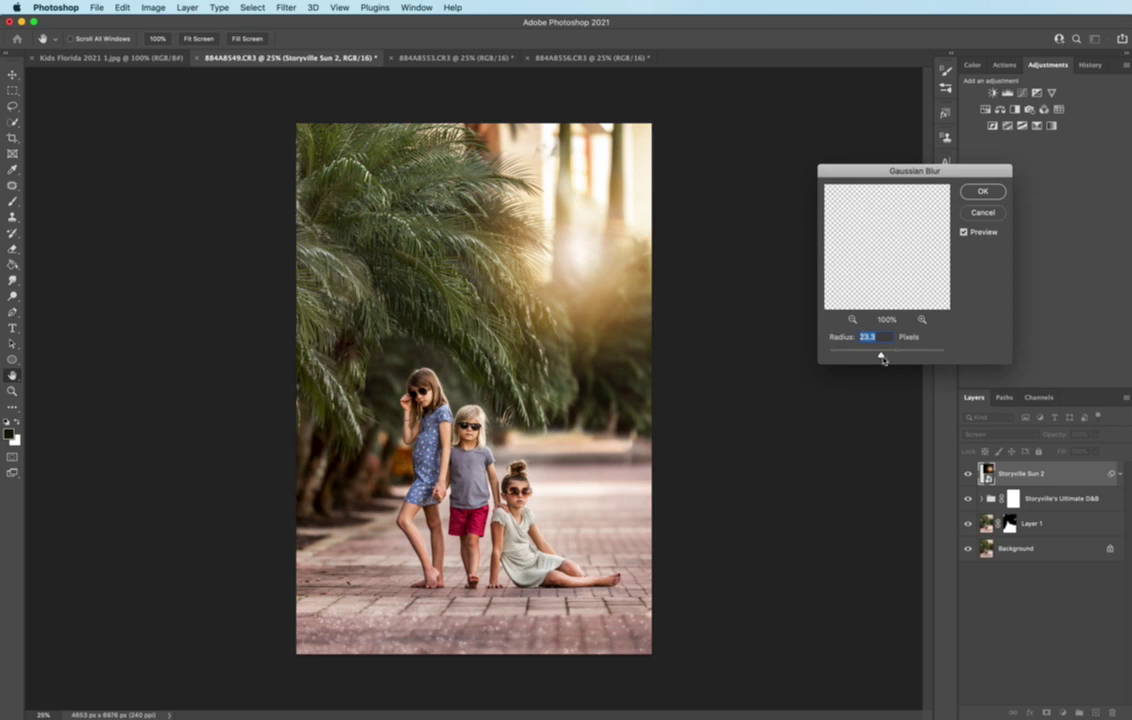
{"action": "left_click_drag", "start_coordinate": [882, 358], "coordinate": [888, 357]}
{"action": "left_click", "coordinate": [982, 191]}
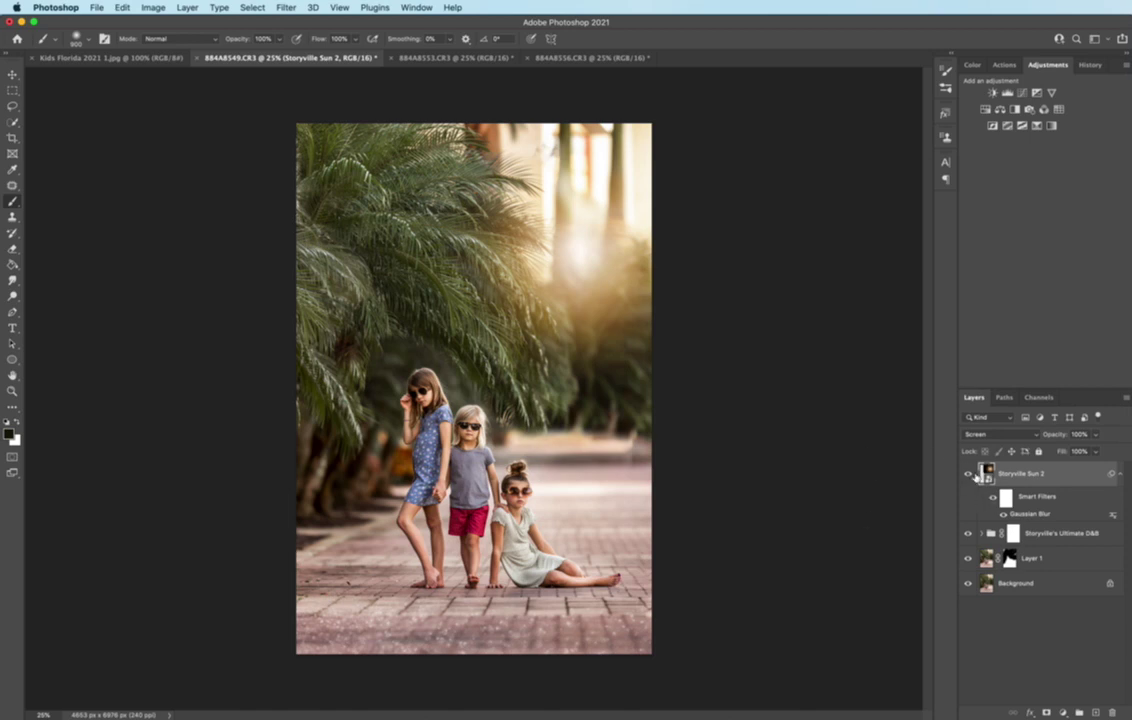
{"action": "left_click", "coordinate": [968, 474]}
{"action": "left_click", "coordinate": [968, 474]}
Flatten the image and run the Painterly action from the Storyville Painterly set, dismissing its instruction message
{"action": "left_click", "coordinate": [187, 7]}
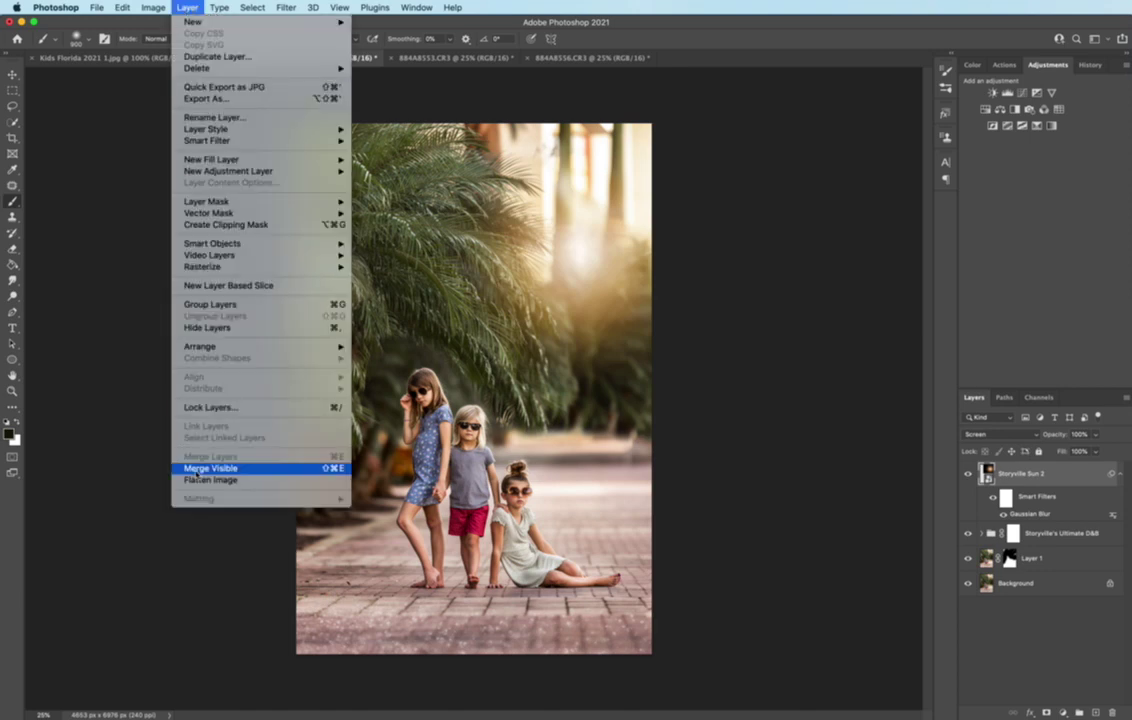
{"action": "left_click", "coordinate": [205, 478]}
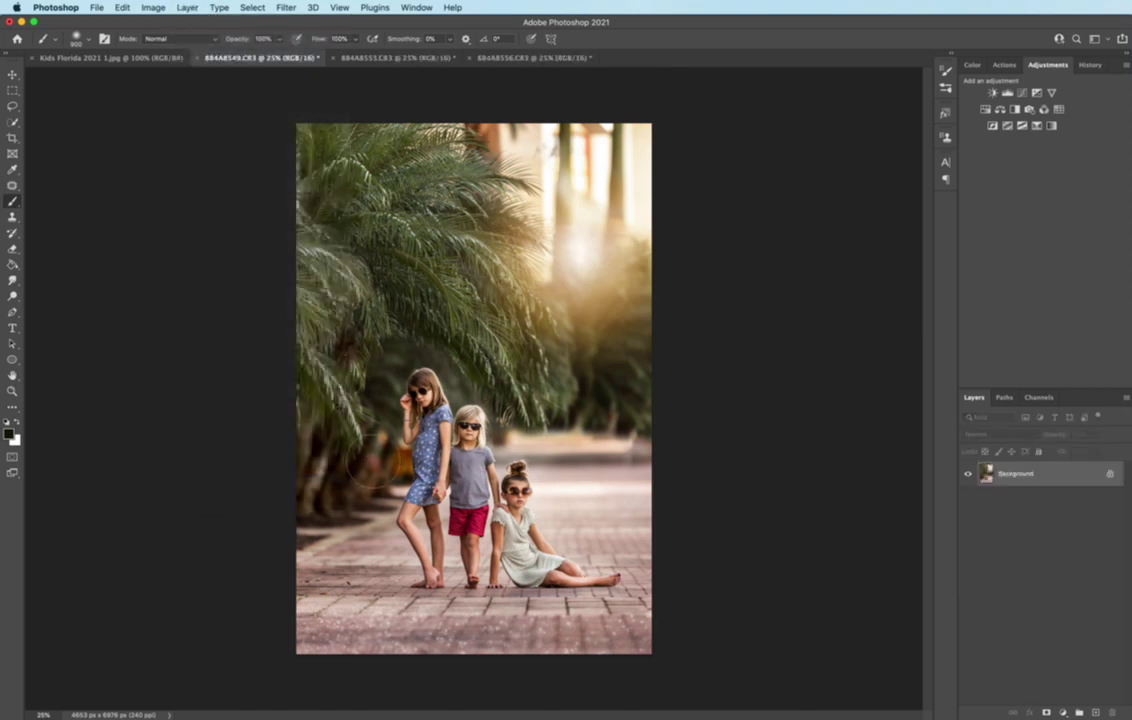
{"action": "left_click", "coordinate": [1003, 65]}
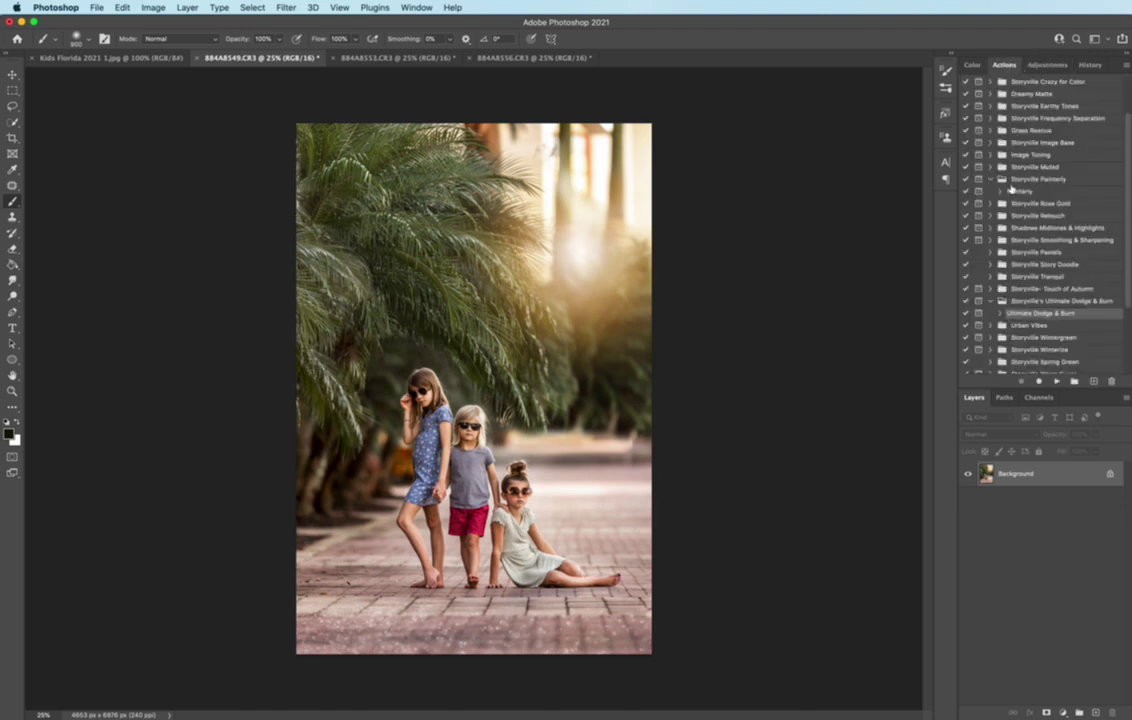
{"action": "left_click", "coordinate": [1016, 190]}
{"action": "left_click", "coordinate": [1057, 381]}
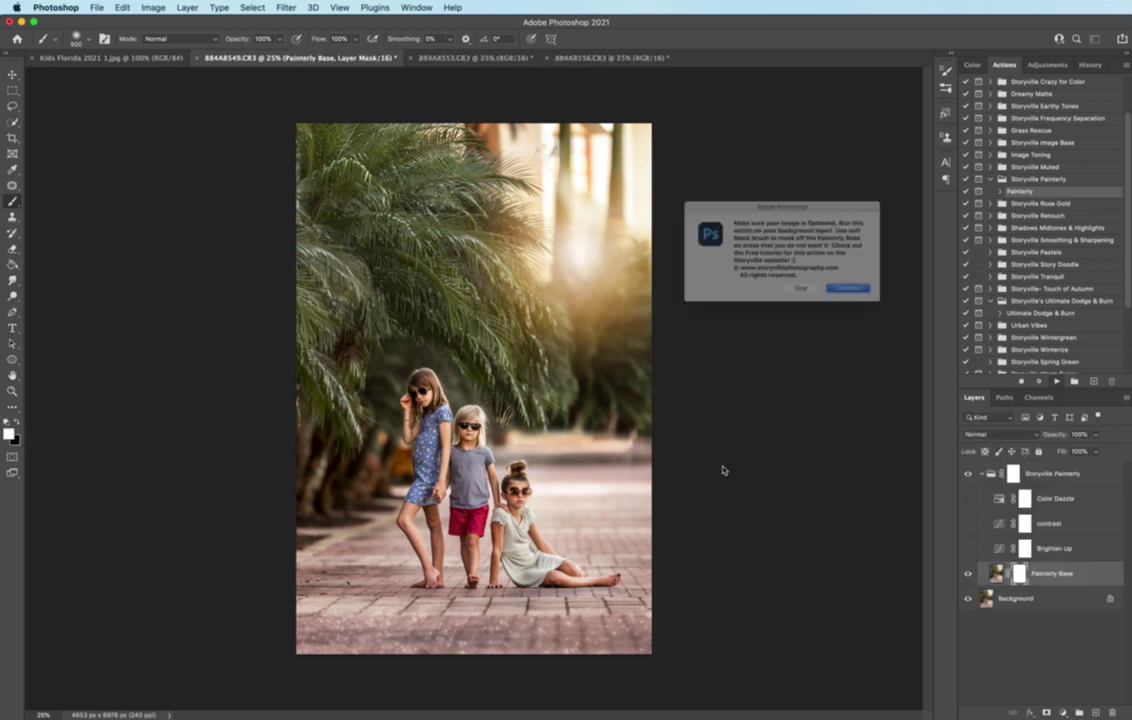
{"action": "left_click", "coordinate": [864, 298]}
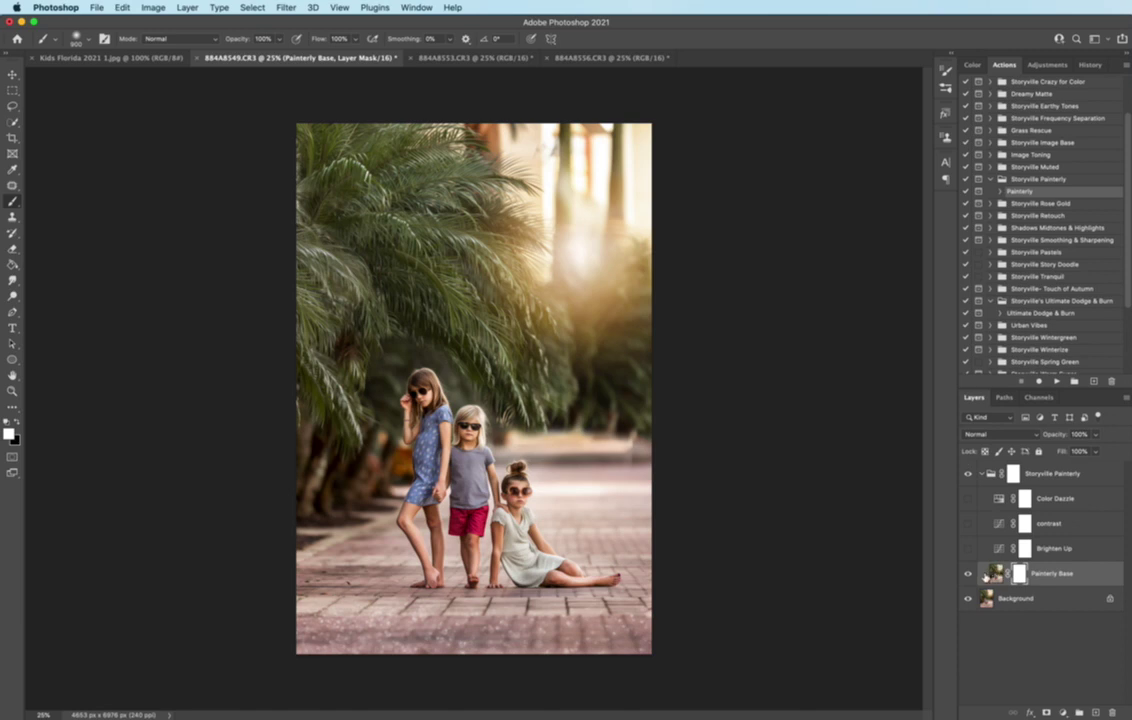
Invert the Painterly Base mask to black, reveal a small area of the effect, and set the layer's opacity to 60%
{"action": "key", "text": "super+i"}
{"action": "mouse_move", "coordinate": [1066, 440]}
{"action": "left_mouse_down"}
{"action": "mouse_move", "coordinate": [1000, 433]}
{"action": "mouse_move", "coordinate": [1046, 442]}
{"action": "left_mouse_up"}
Show the Color Dazzle layer, reduce it to a very low opacity, and collapse the Storyville Painterly group
{"action": "left_click", "coordinate": [968, 499]}
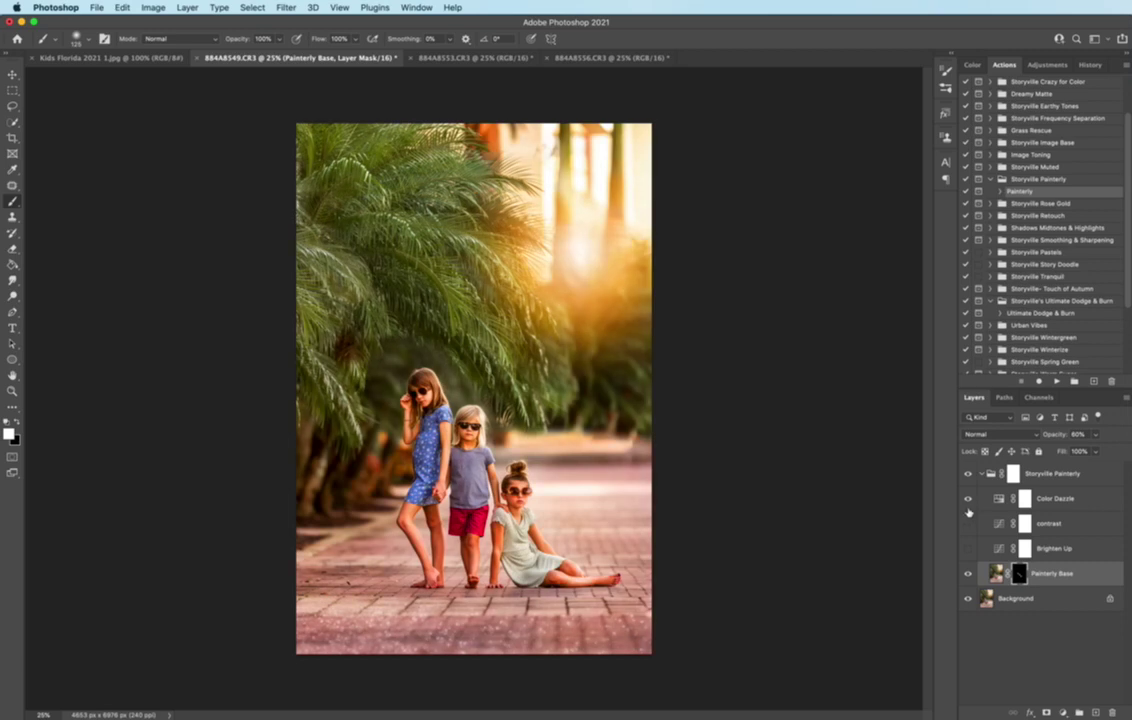
{"action": "left_click", "coordinate": [997, 501]}
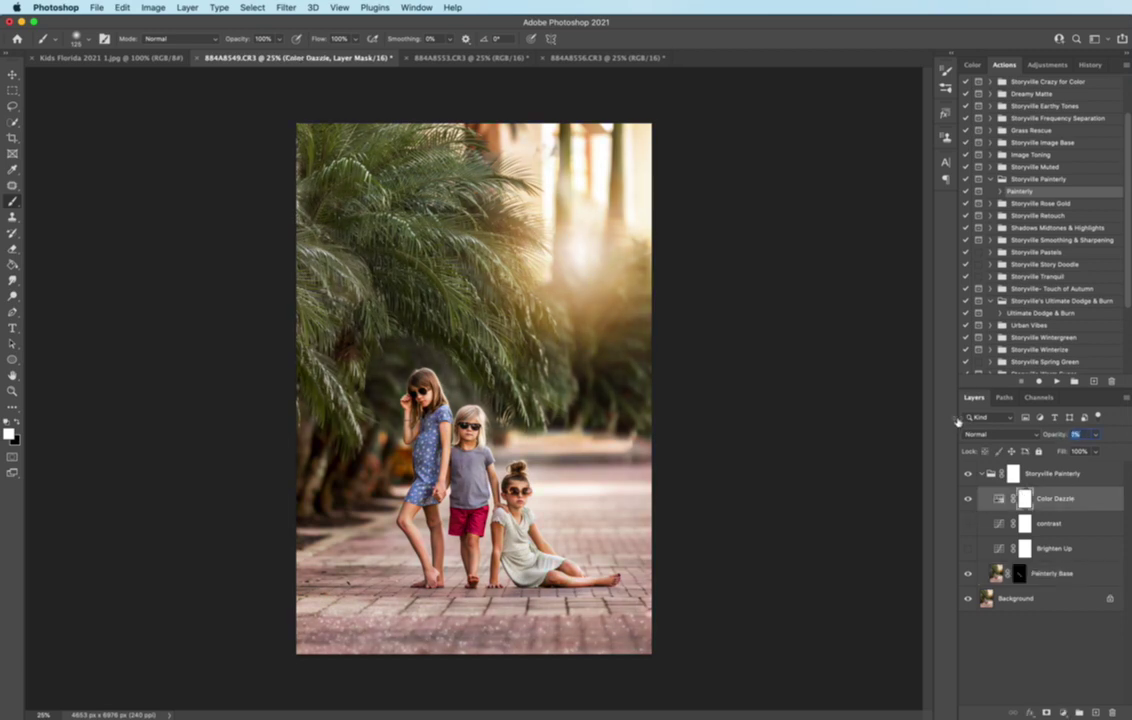
{"action": "left_click_drag", "start_coordinate": [961, 419], "coordinate": [964, 419]}
{"action": "left_click", "coordinate": [978, 474]}
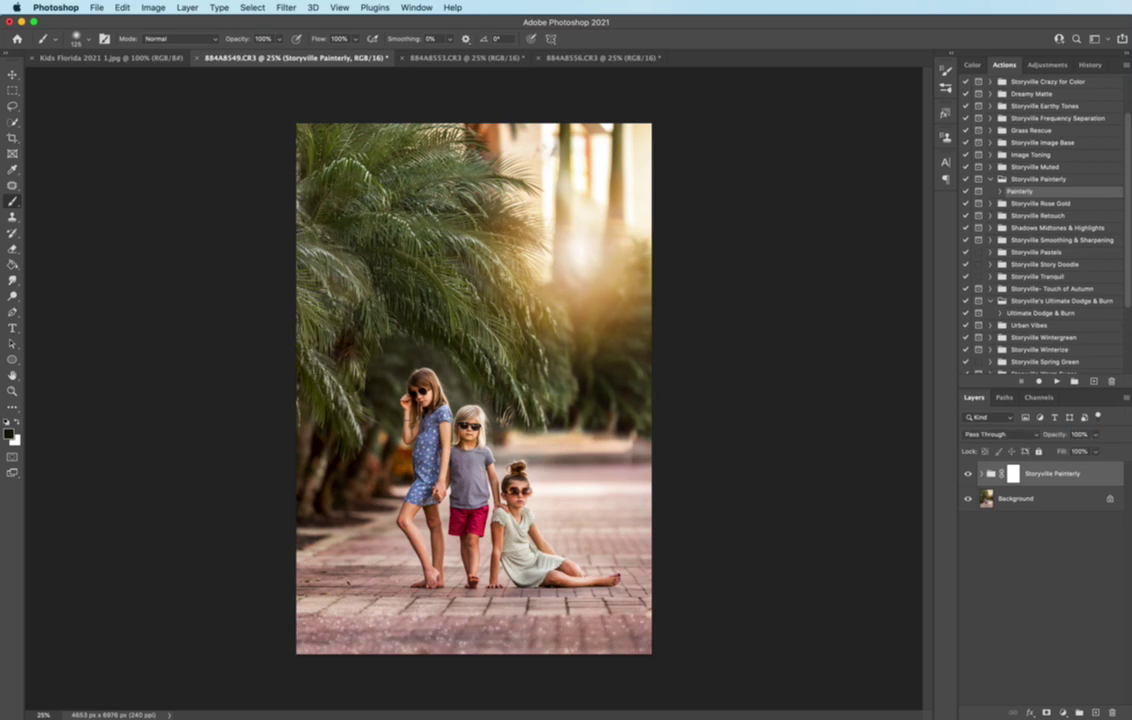
Add a new layer on top, make white the foreground color, and choose the Storyville Floating Particles brush
{"action": "left_click", "coordinate": [1097, 712]}
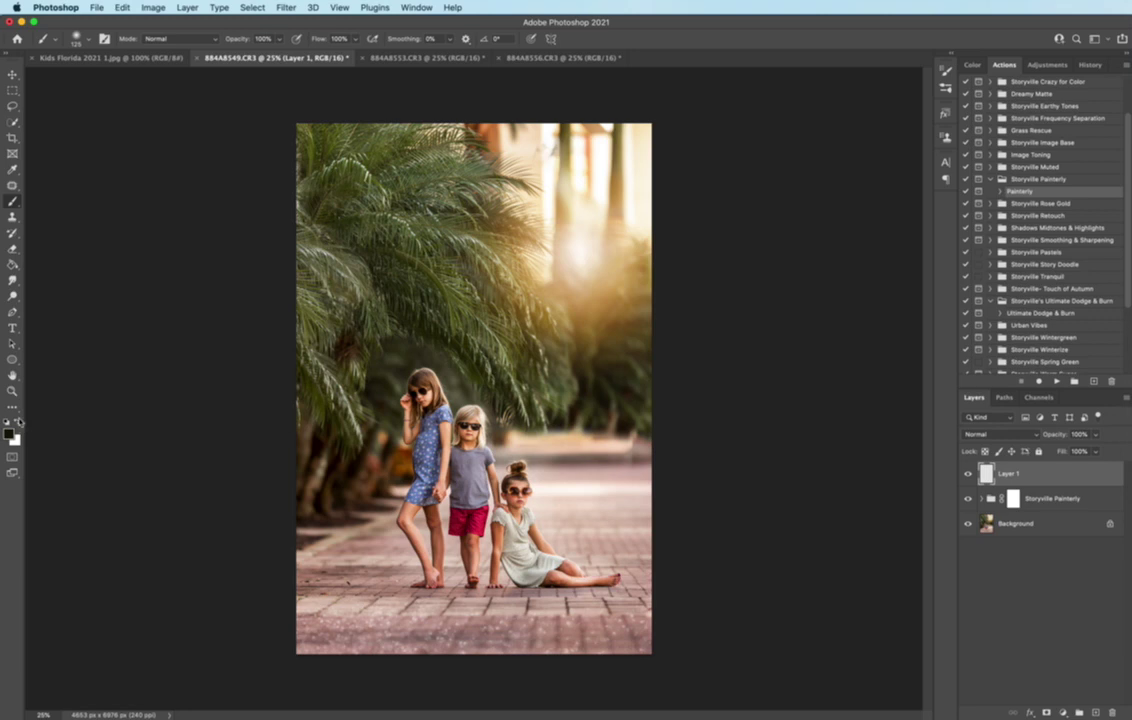
{"action": "key", "text": "x"}
{"action": "left_click", "coordinate": [77, 38]}
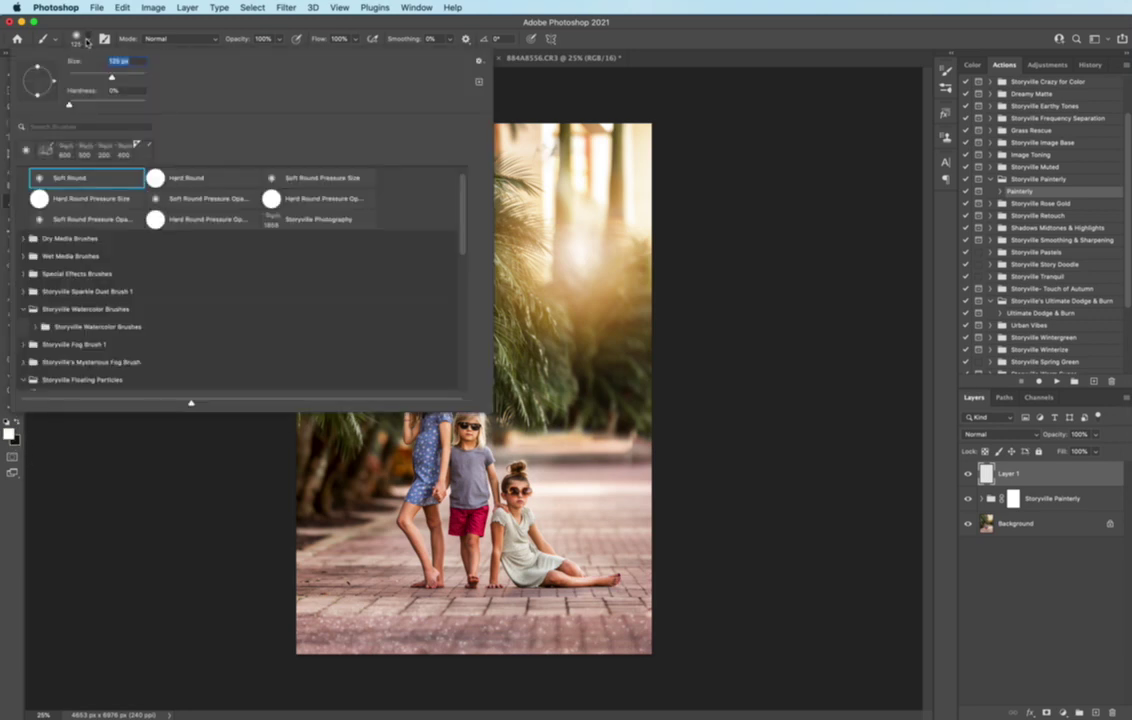
{"action": "scroll", "coordinate": [415, 200], "scroll_direction": "down", "scroll_amount": 5}
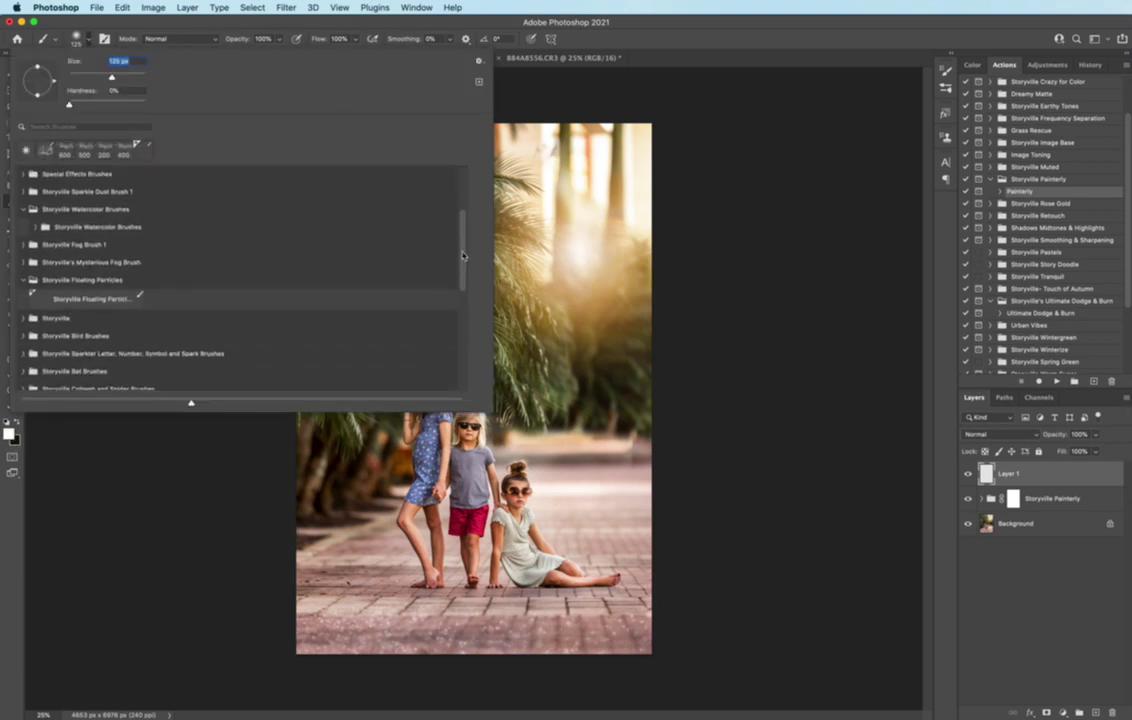
{"action": "left_click", "coordinate": [98, 296]}
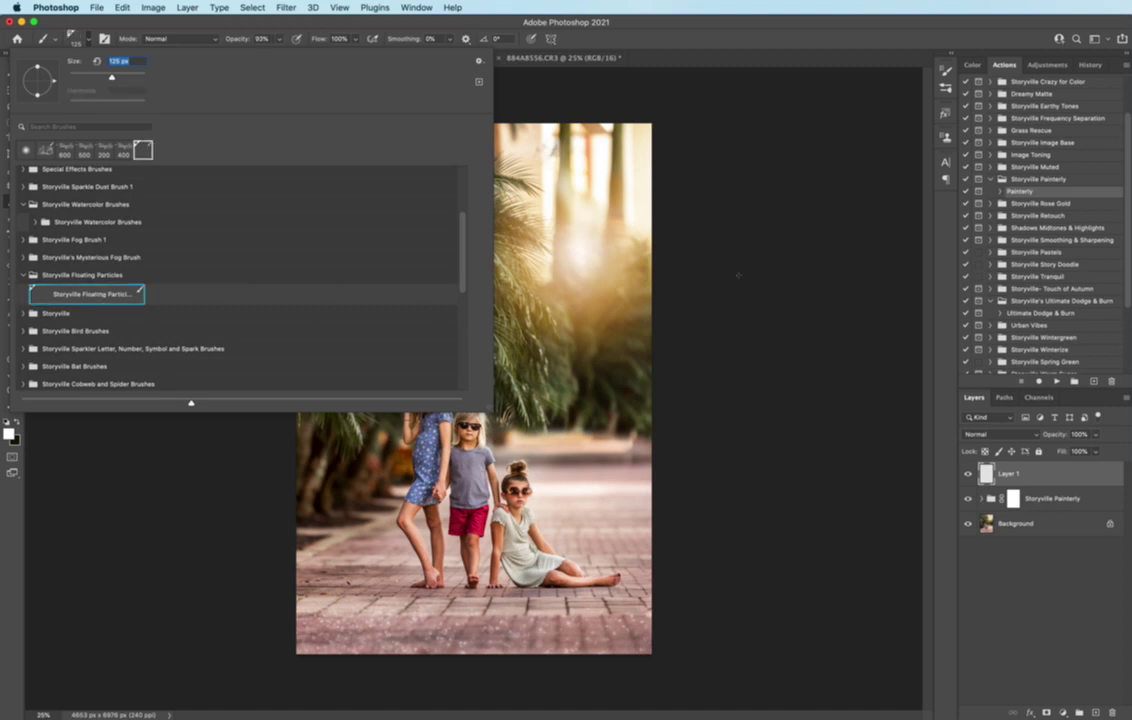
{"action": "left_click", "coordinate": [785, 199]}
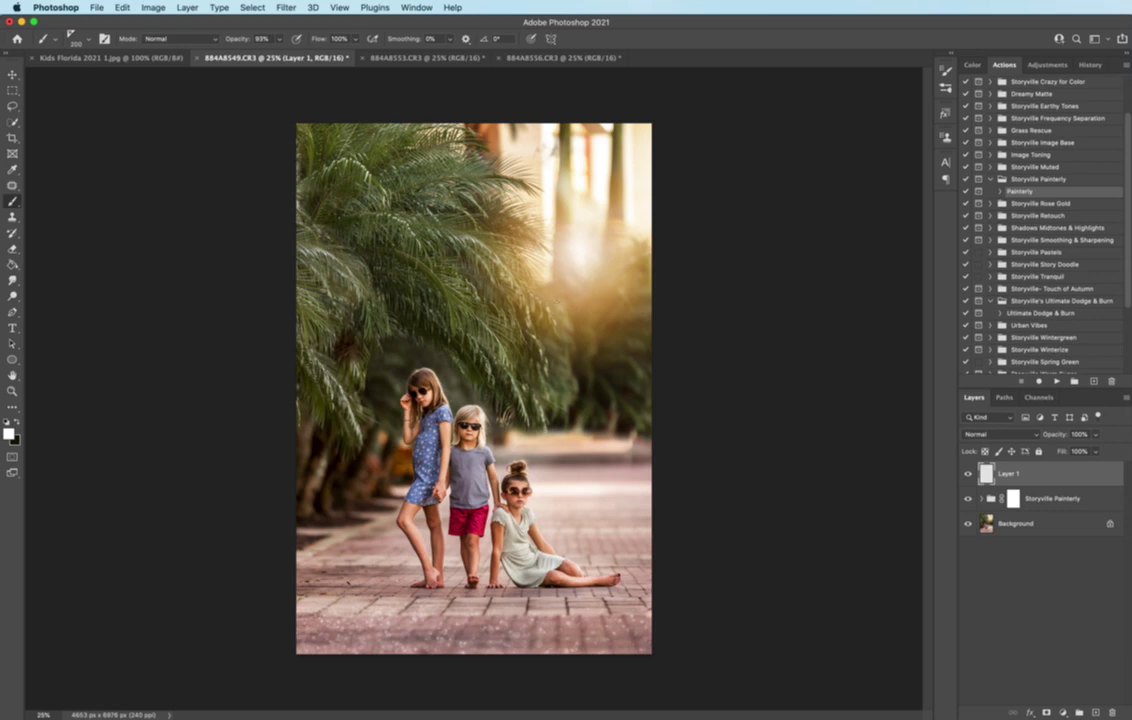
Enlarge the floating particles brush to 250 px for Layer 1 and compare the image with that layer hidden
{"action": "key", "text": "]"}
{"action": "left_click", "coordinate": [968, 474]}
{"action": "left_click", "coordinate": [968, 474]}
Flatten the image, discarding the hidden layers, and duplicate the background onto a new layer
{"action": "left_click", "coordinate": [186, 7]}
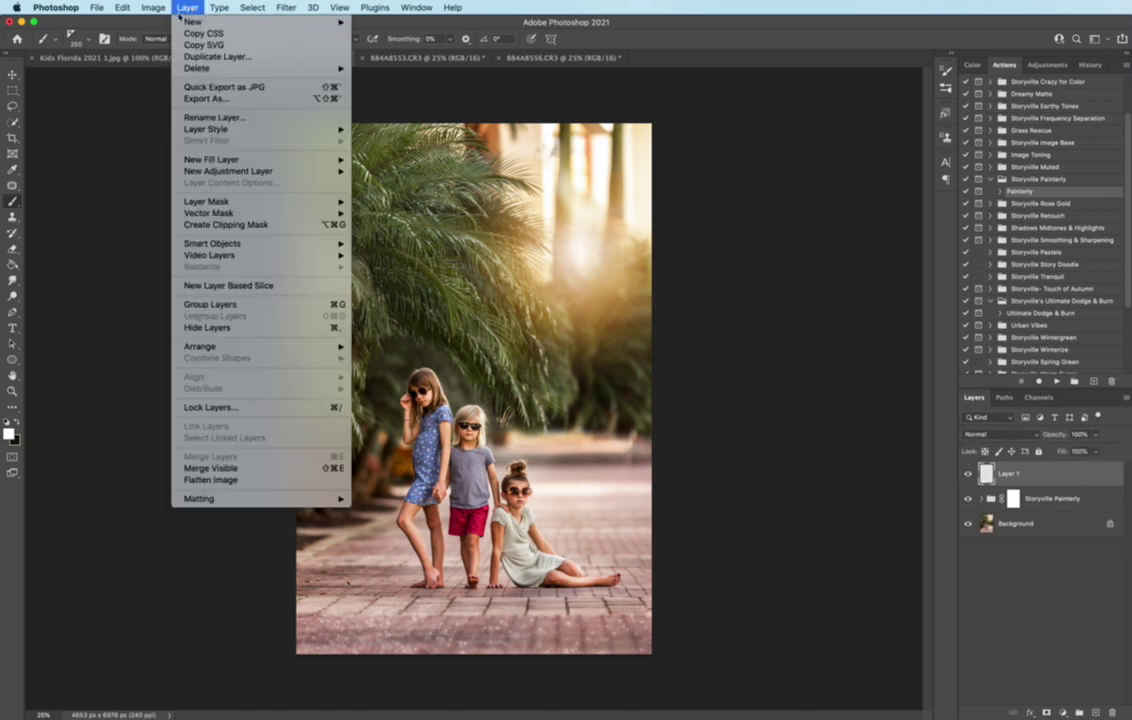
{"action": "left_click", "coordinate": [205, 480]}
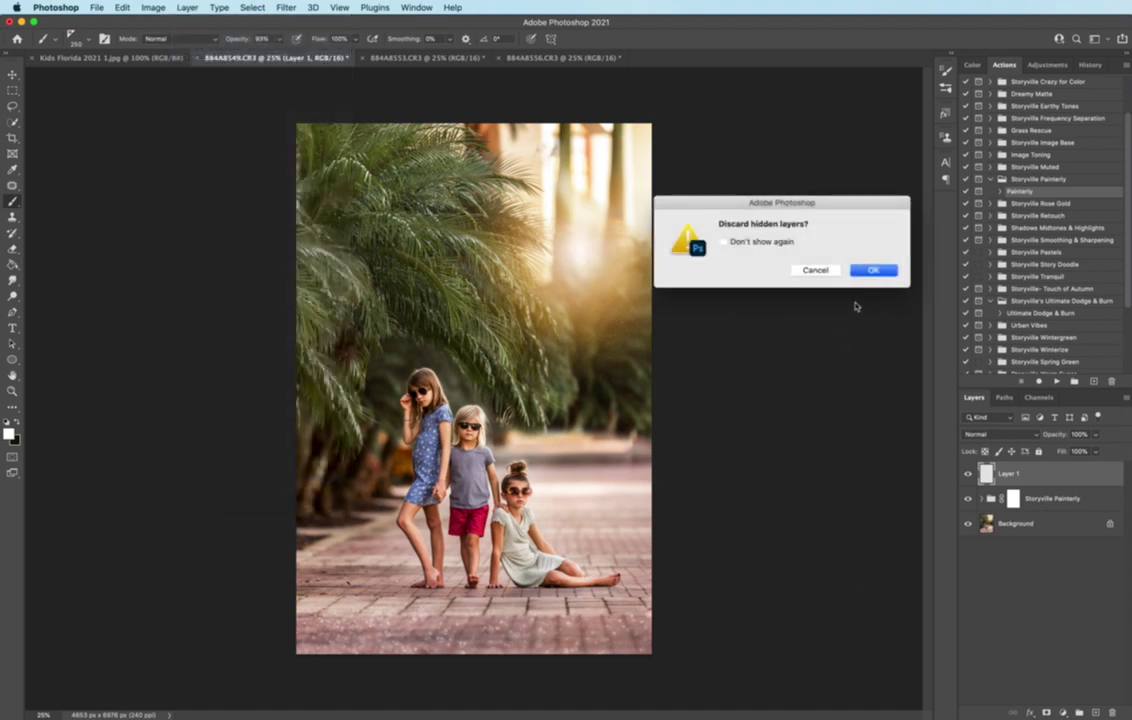
{"action": "key", "text": "Return"}
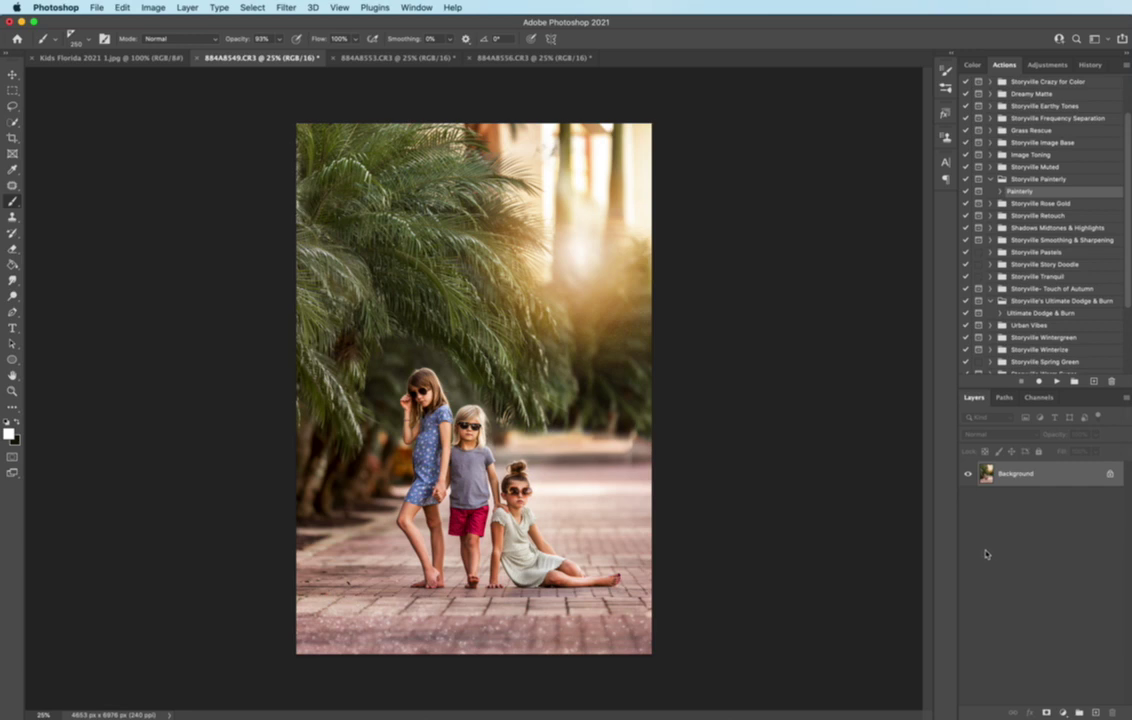
{"action": "key", "text": "super+j"}
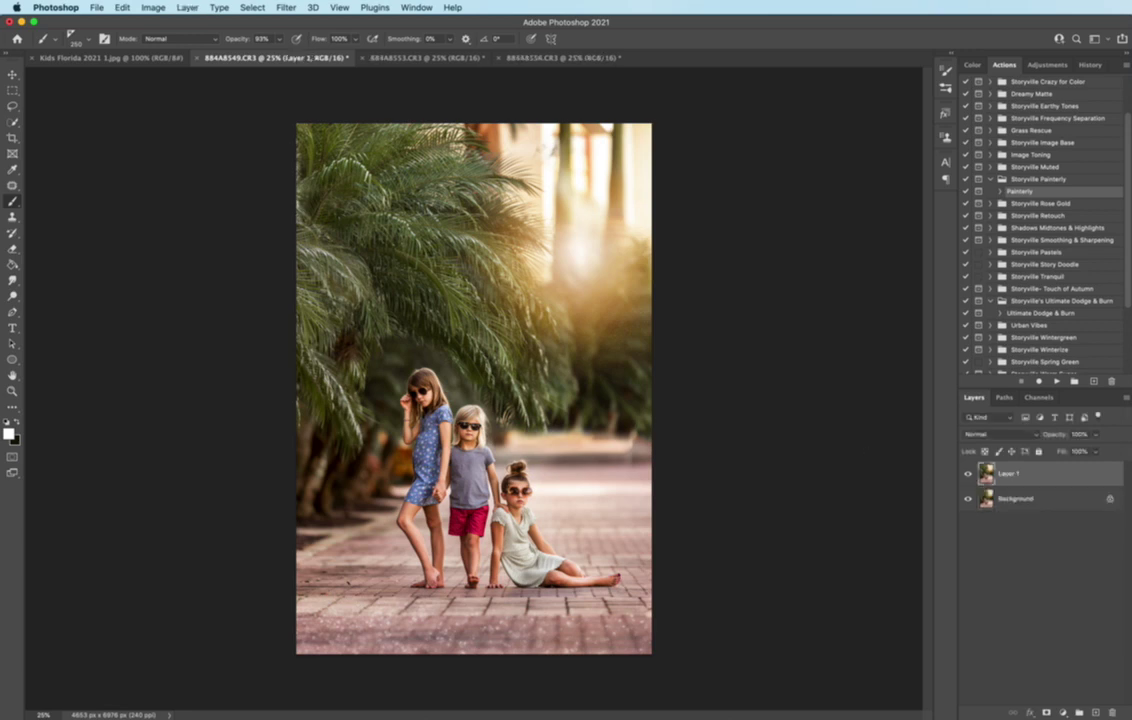
Subtly reshape the girls on Layer 1 in Liquify with brush sizes 200 and 175, and compare the image with the layer hidden
{"action": "left_click", "coordinate": [287, 7]}
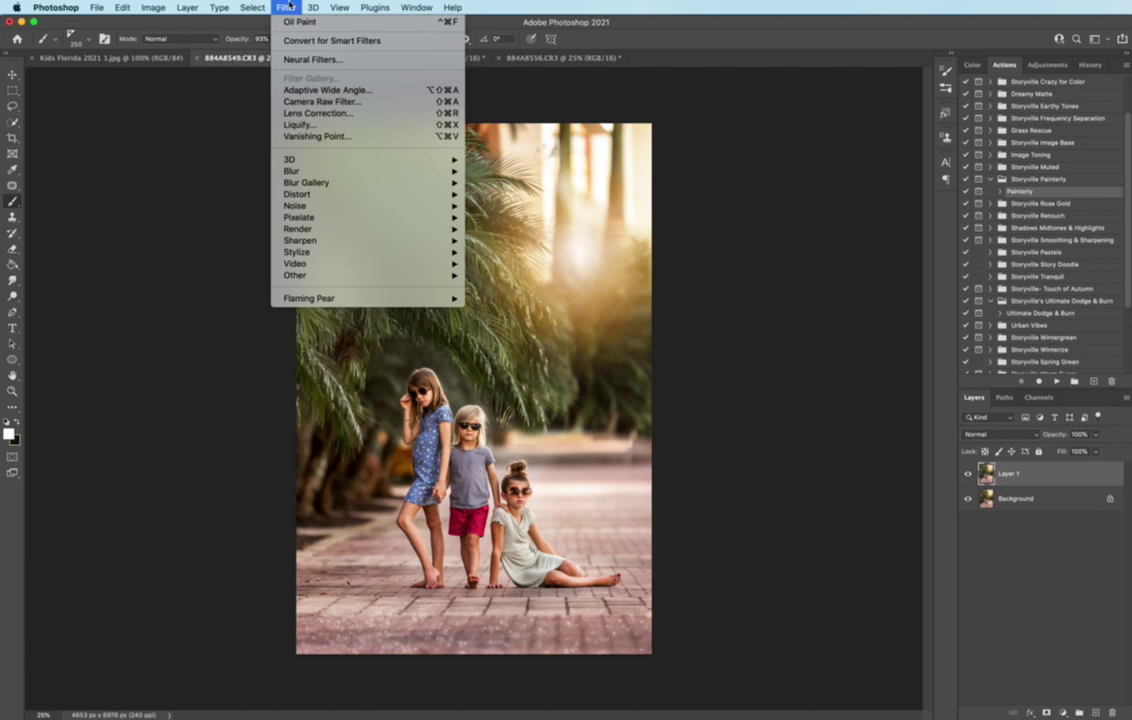
{"action": "left_click", "coordinate": [300, 124]}
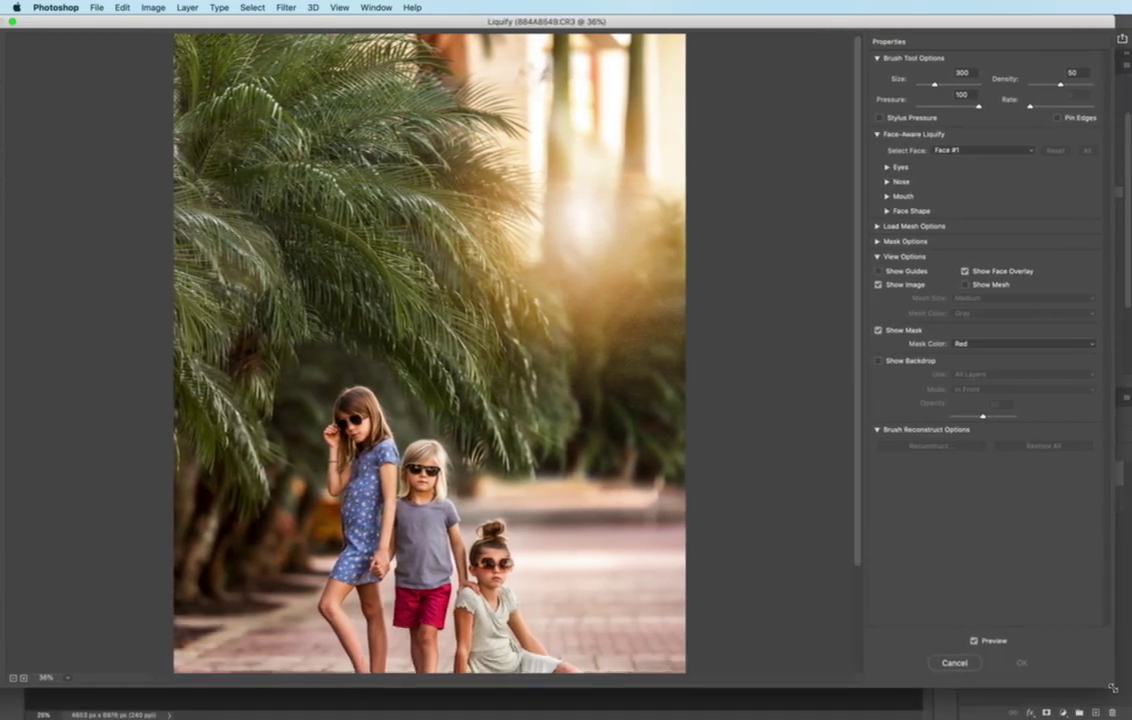
{"action": "left_click_drag", "start_coordinate": [1113, 687], "coordinate": [1122, 707]}
{"action": "key", "text": "super+minus"}
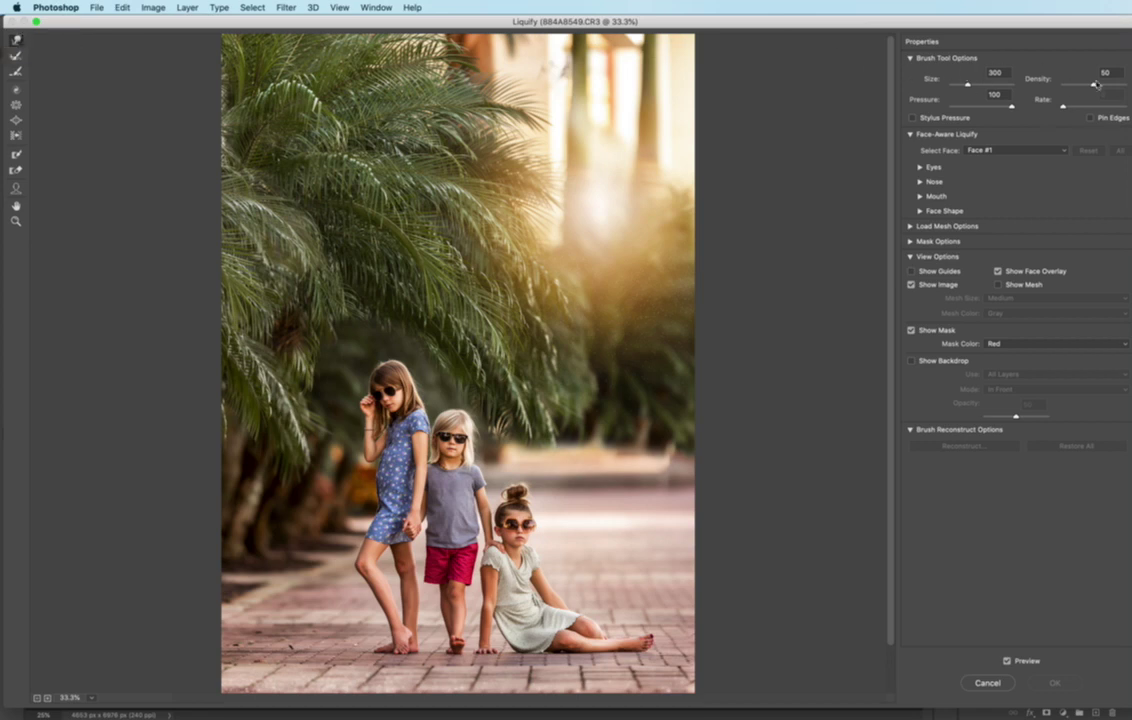
{"action": "left_click_drag", "start_coordinate": [1005, 27], "coordinate": [1002, 27]}
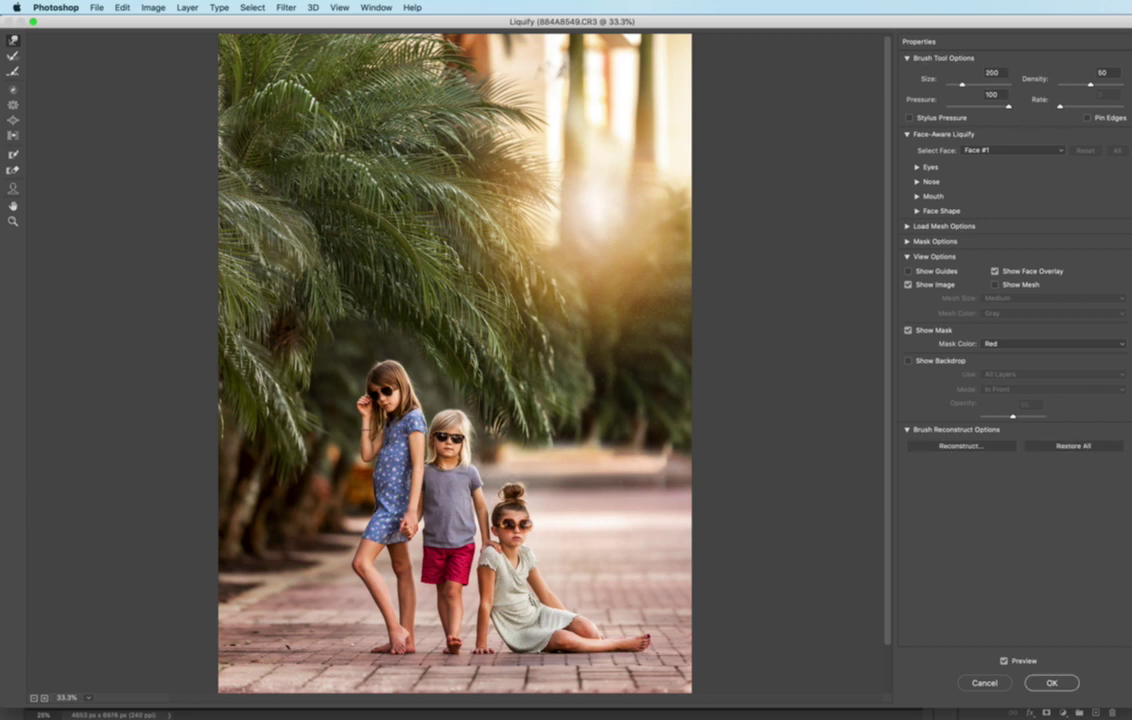
{"action": "key", "text": "bracketleft"}
{"action": "key", "text": "bracketleft"}
{"action": "left_click", "coordinate": [1048, 683]}
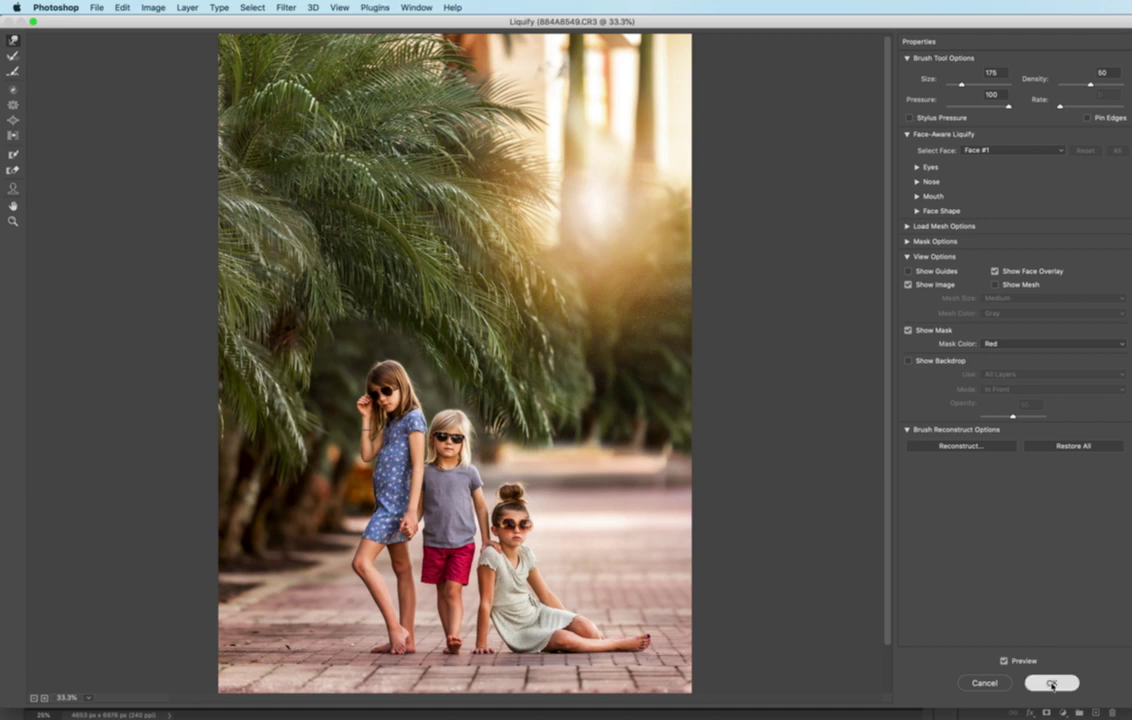
{"action": "left_click", "coordinate": [968, 475]}
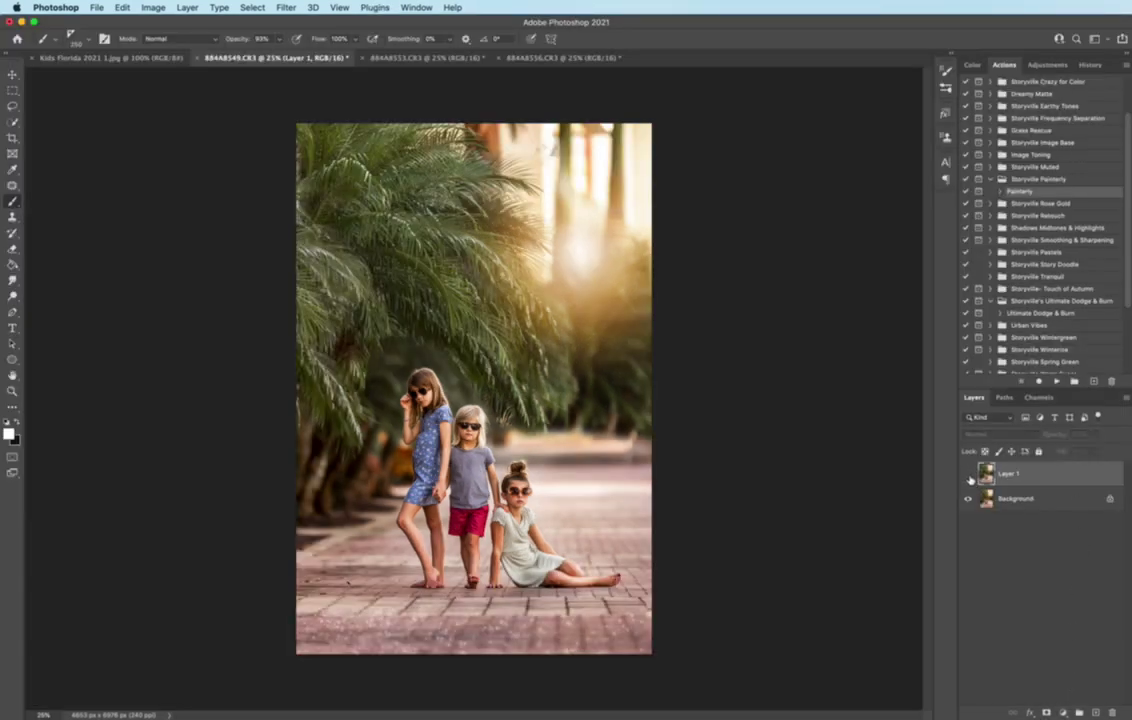
{"action": "left_click", "coordinate": [968, 475]}
Switch to Lightroom Classic and compare the original source photos with the finished Kids Florida 2021 1.psd
{"action": "key", "text": "super+Tab"}
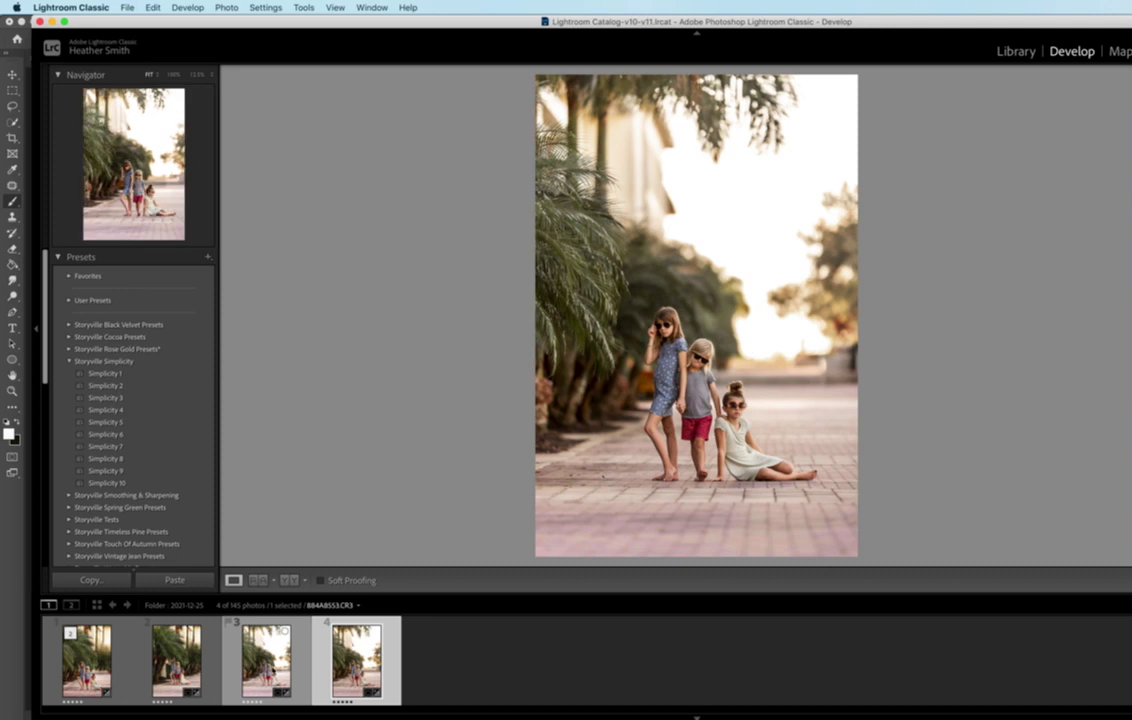
{"action": "left_click", "coordinate": [265, 668]}
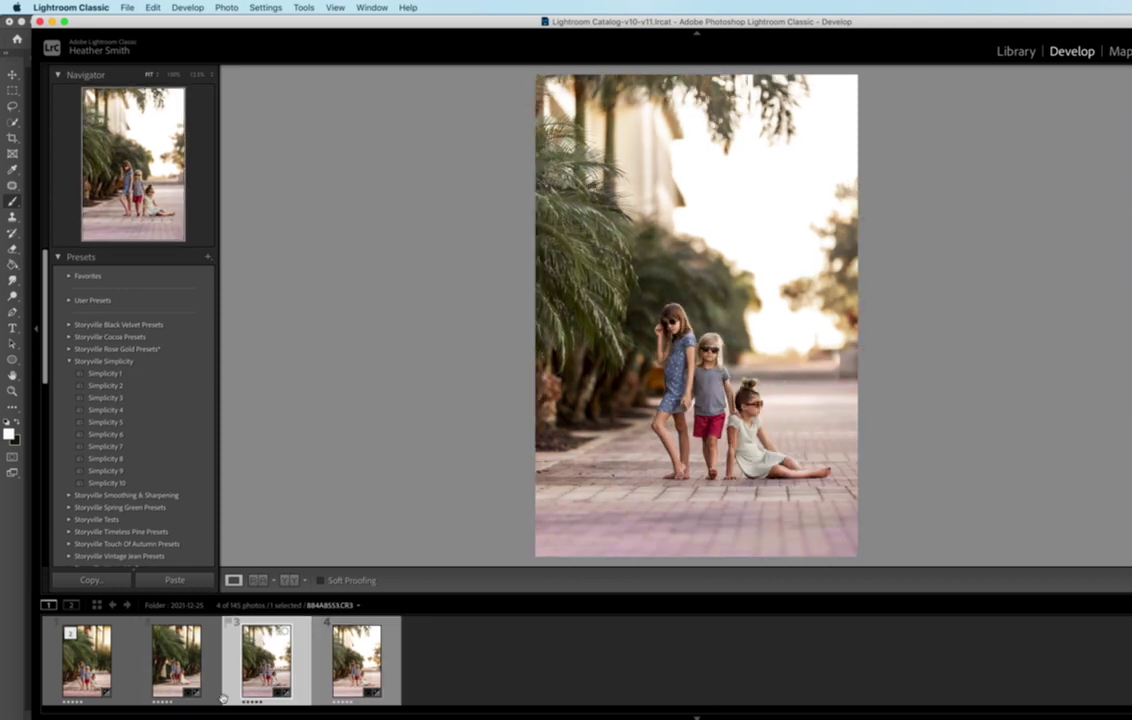
{"action": "left_click", "coordinate": [175, 684]}
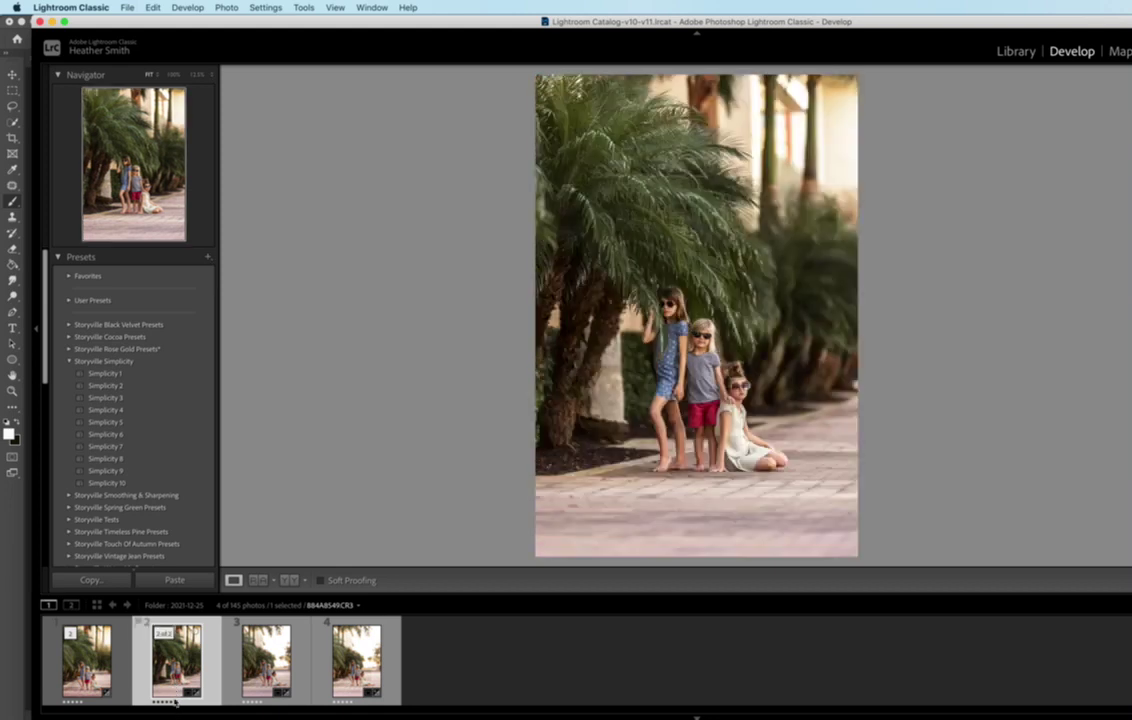
{"action": "left_click", "coordinate": [78, 599]}
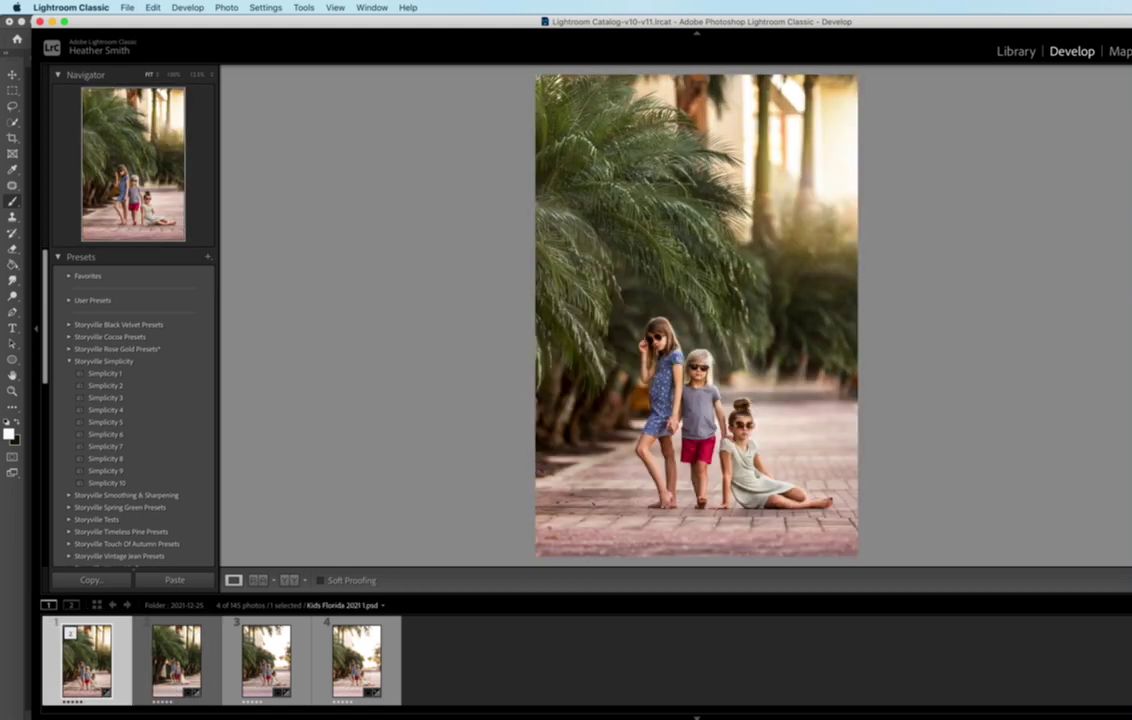